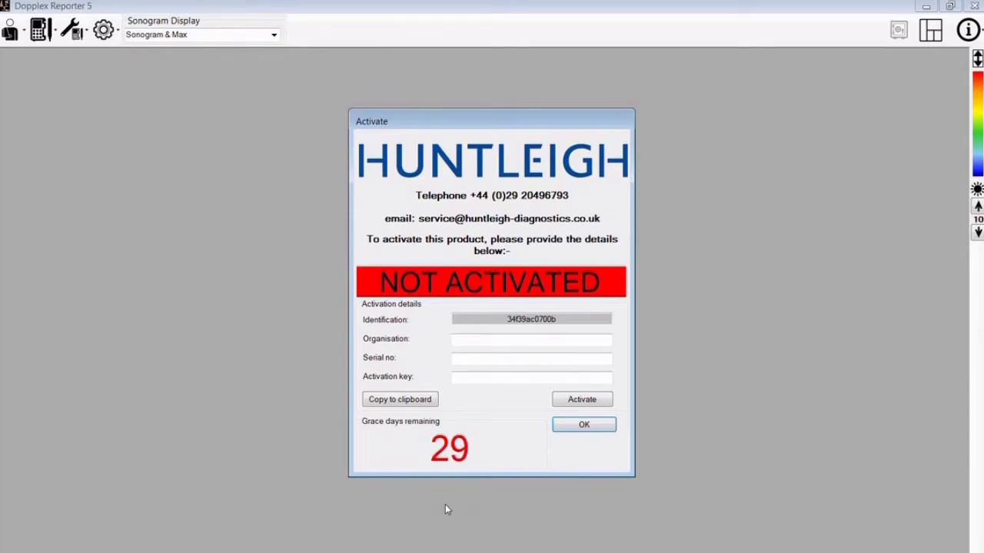
- Enter Cardiff Hospital as the organisation and fill in the serial number in the activation details
click(507, 341)
text(Cardi)
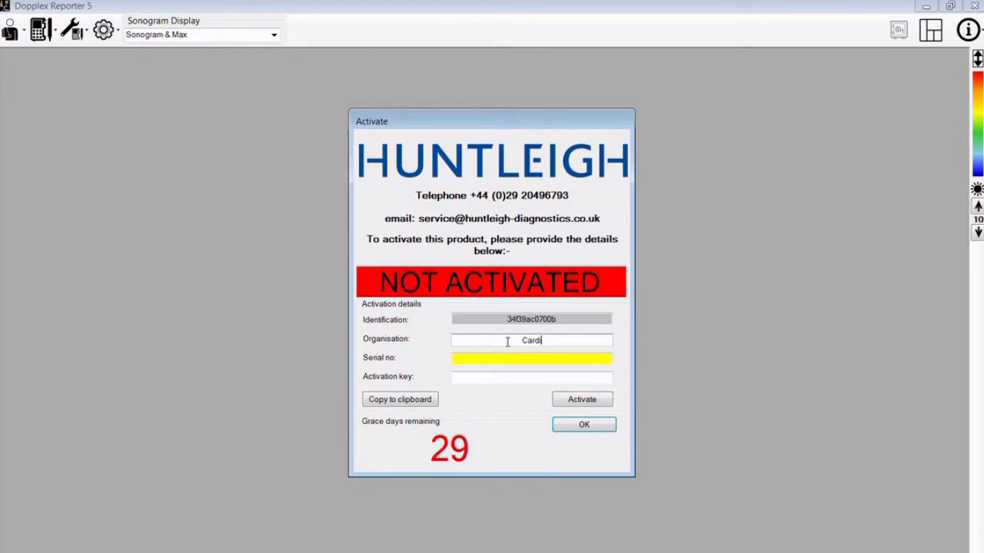
text(ff Hospital)
click(513, 361)
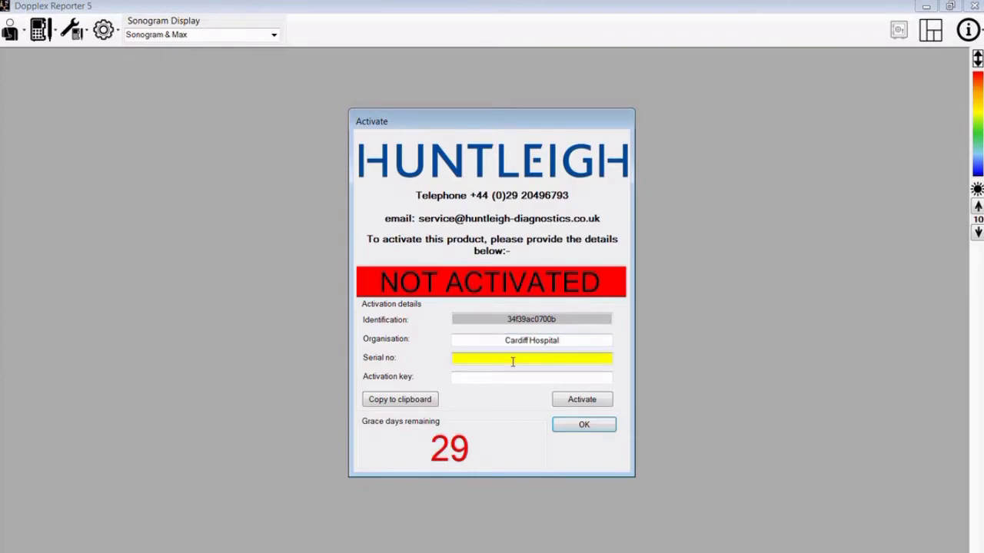
text(1234567)
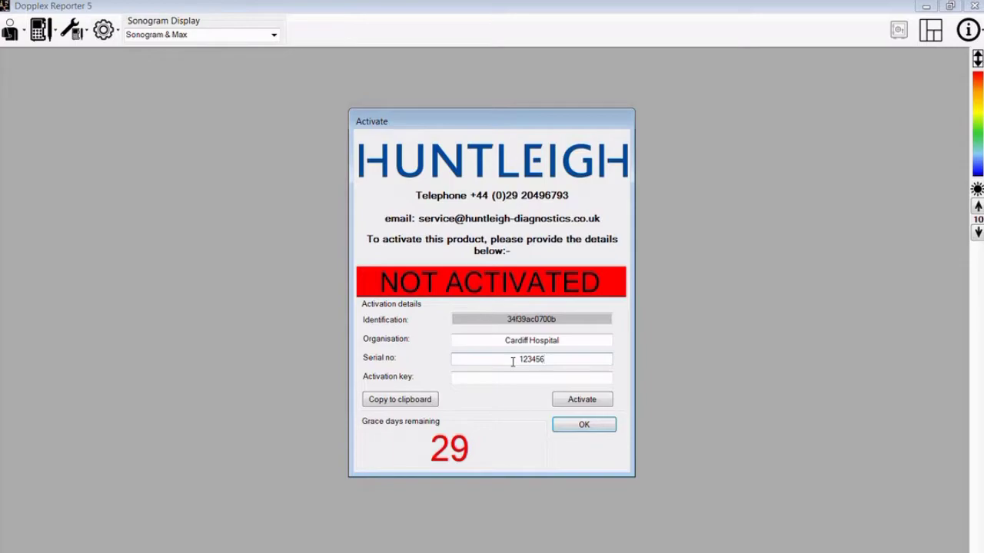
- Create the activation request email and paste the activation details into its body
click(430, 400)
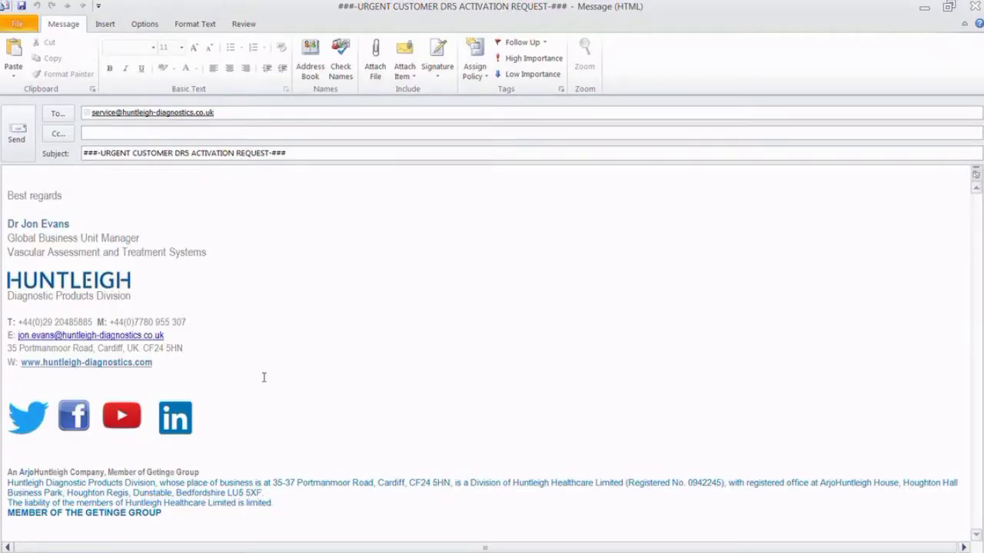
click(207, 172)
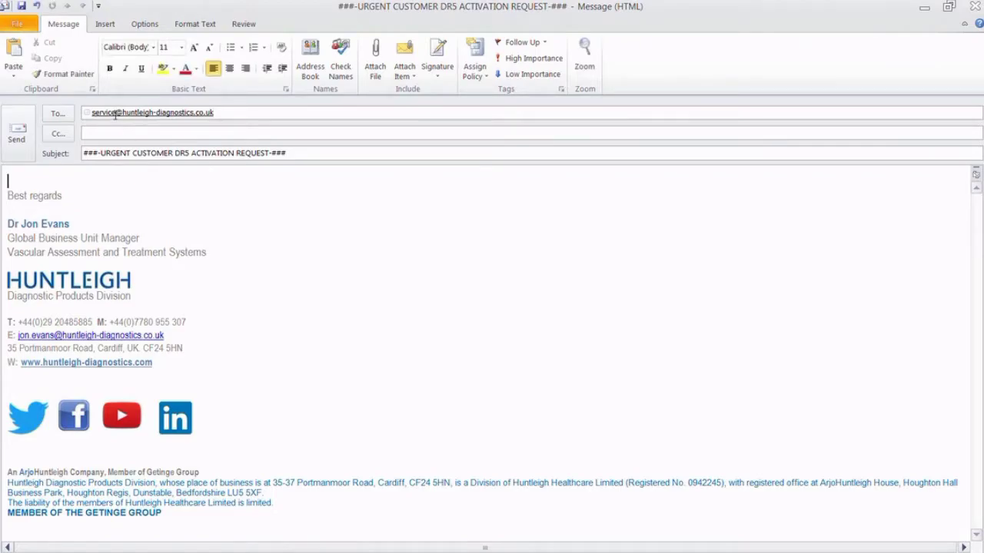
mouse_move(151, 116)
key(ctrl+v)
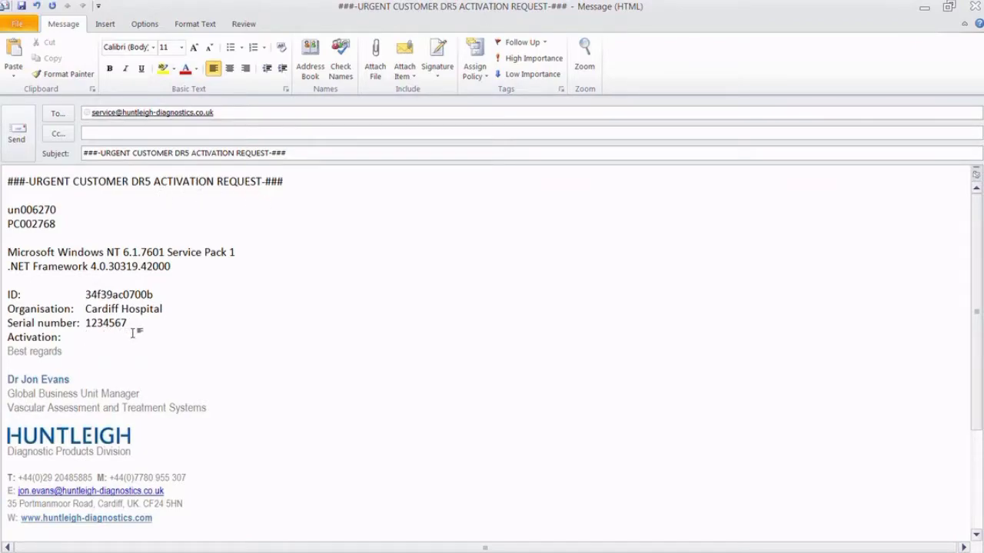
key(Return)
key(Return)
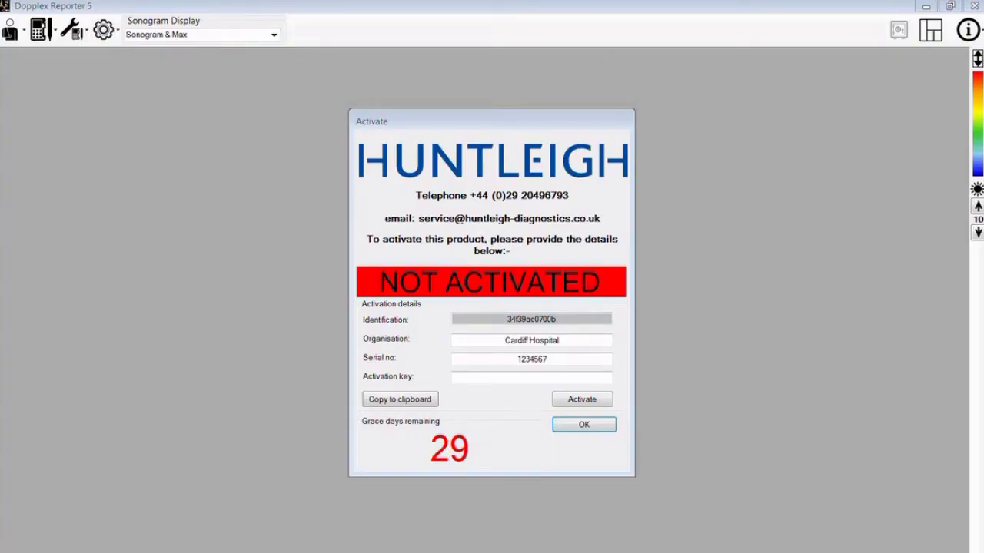
- Paste the received activation key and activate the licence
click(538, 379)
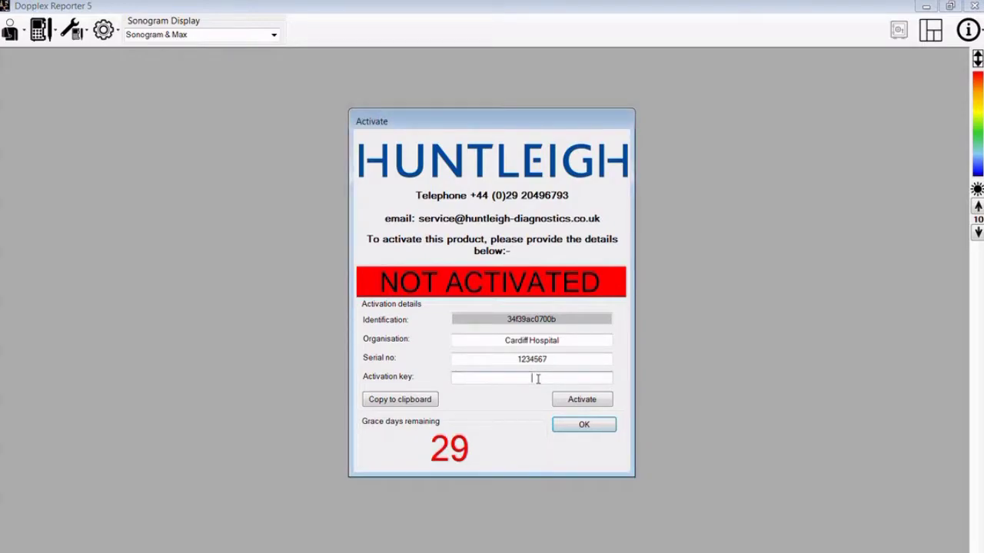
key(ctrl+v)
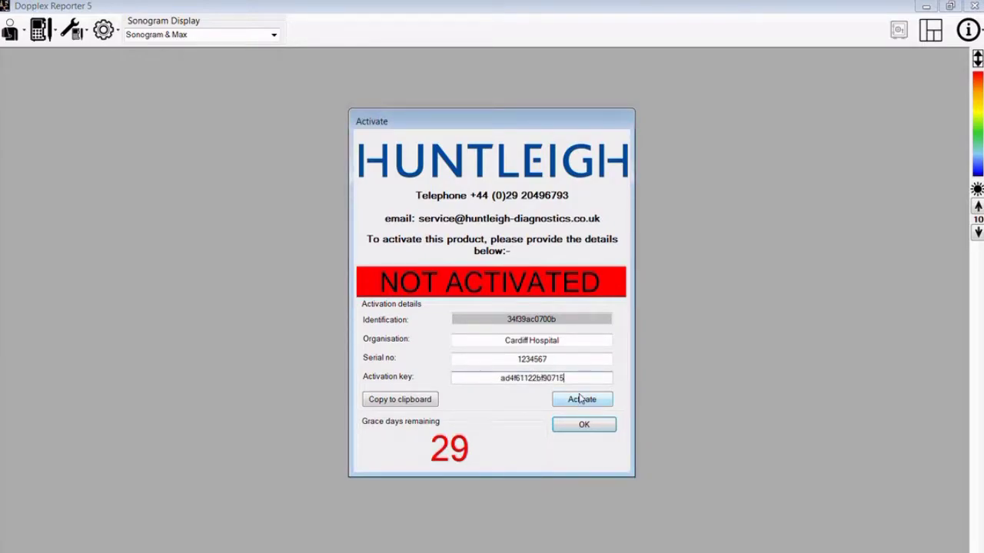
click(582, 401)
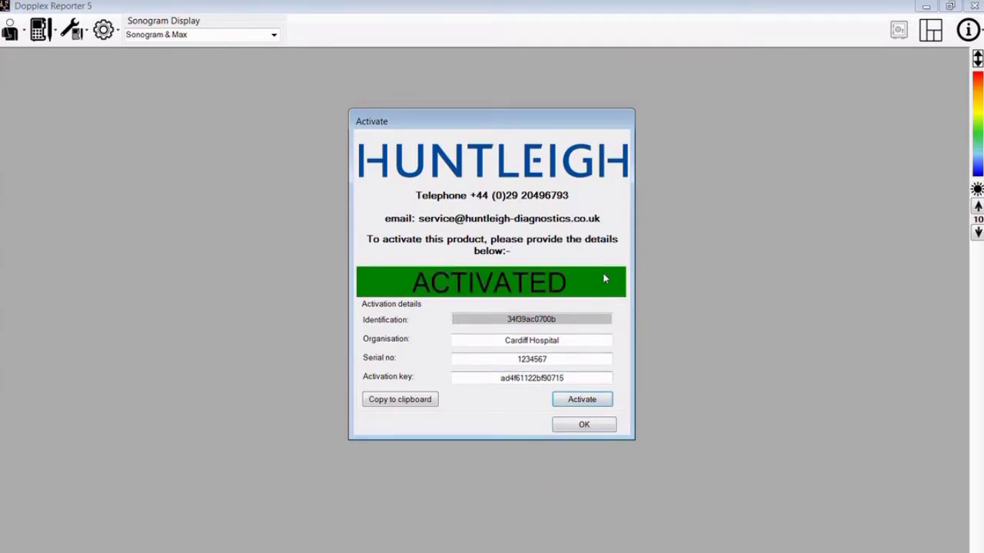
- Close the activation dialog with OK
click(584, 426)
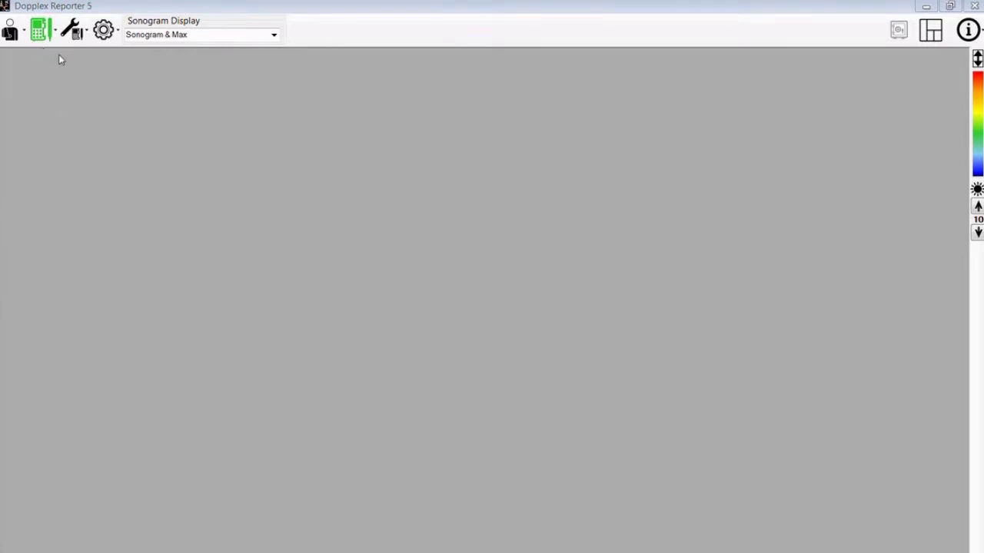
- Open the USB probe port dropdown from the settings menu to view the COM port choices
click(119, 35)
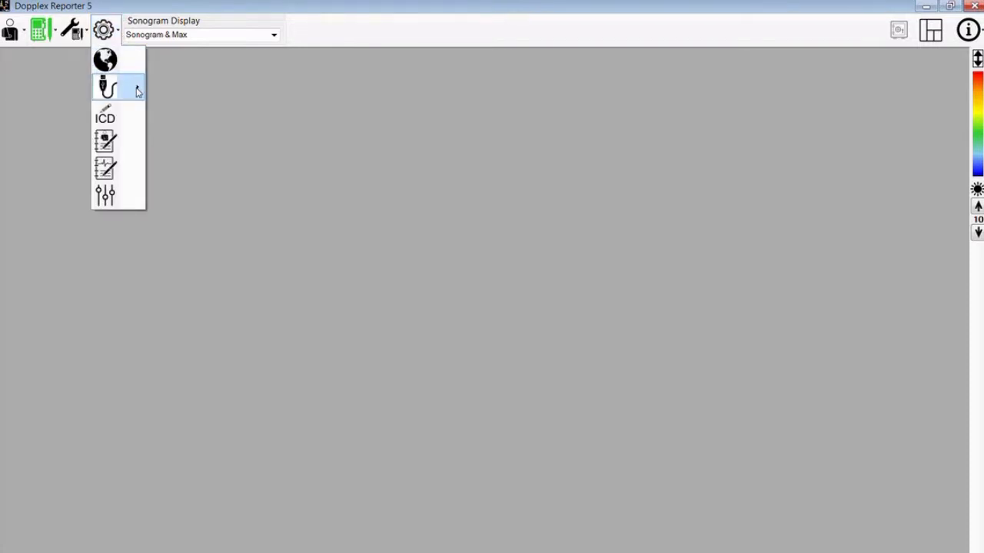
mouse_move(138, 89)
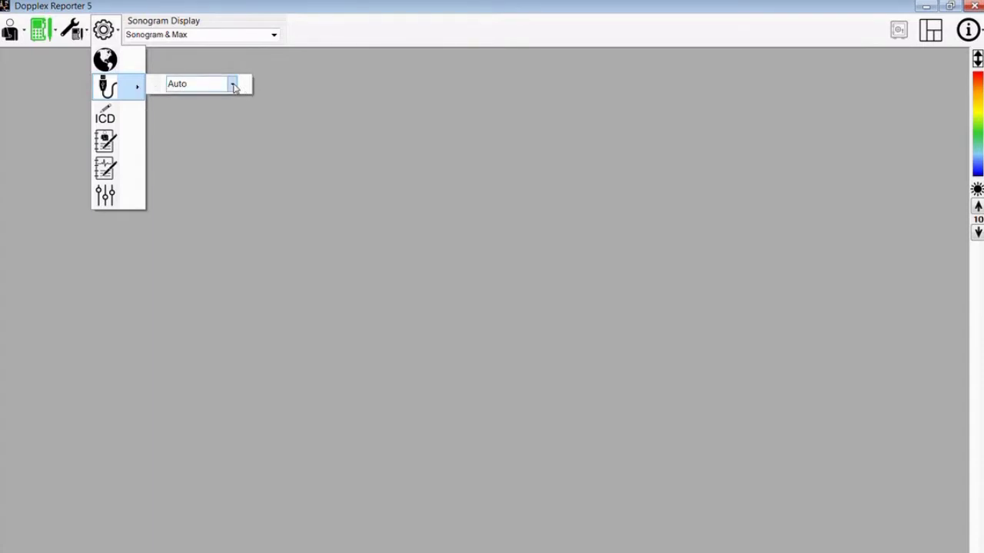
click(233, 84)
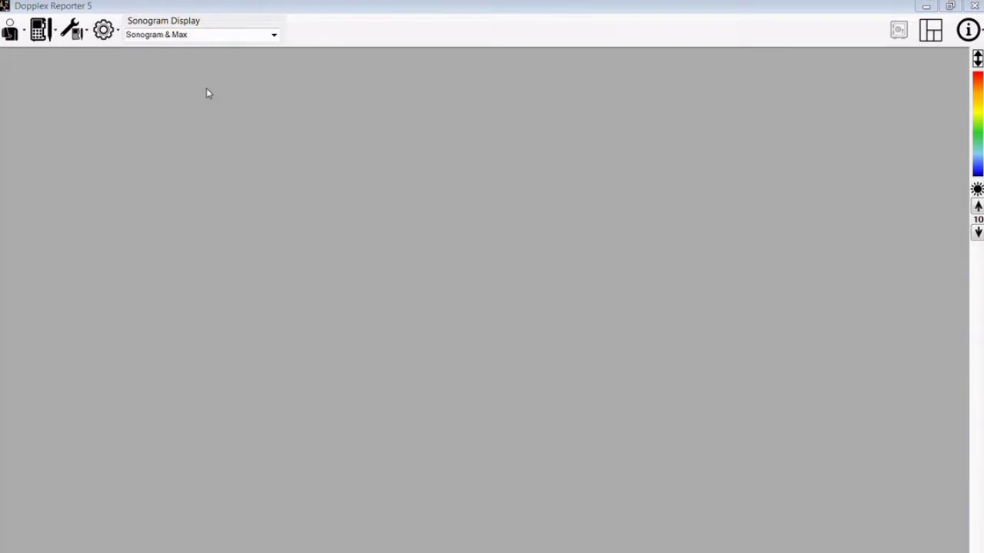
- Reopen the USB probe port dropdown and pick COM3, restarting the program
click(119, 31)
mouse_move(136, 91)
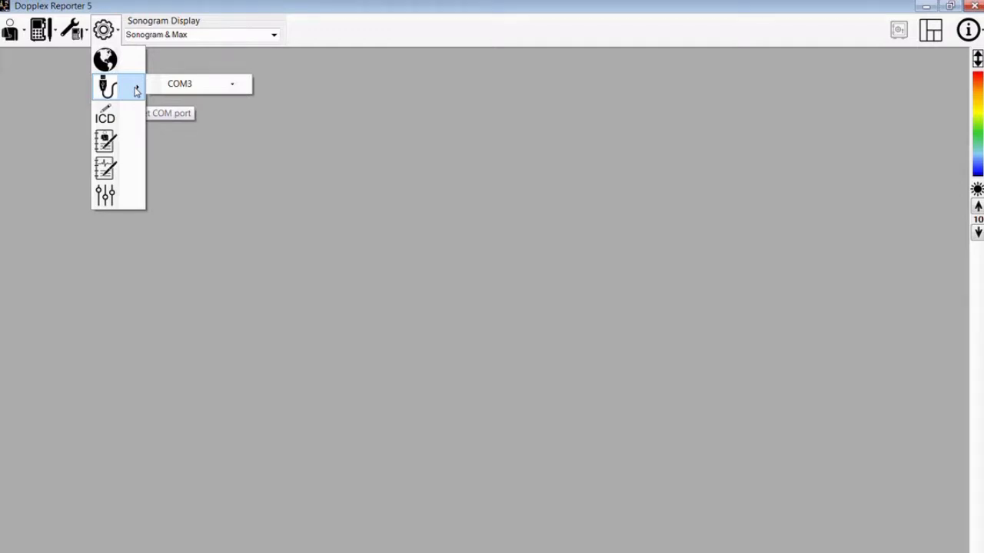
click(233, 86)
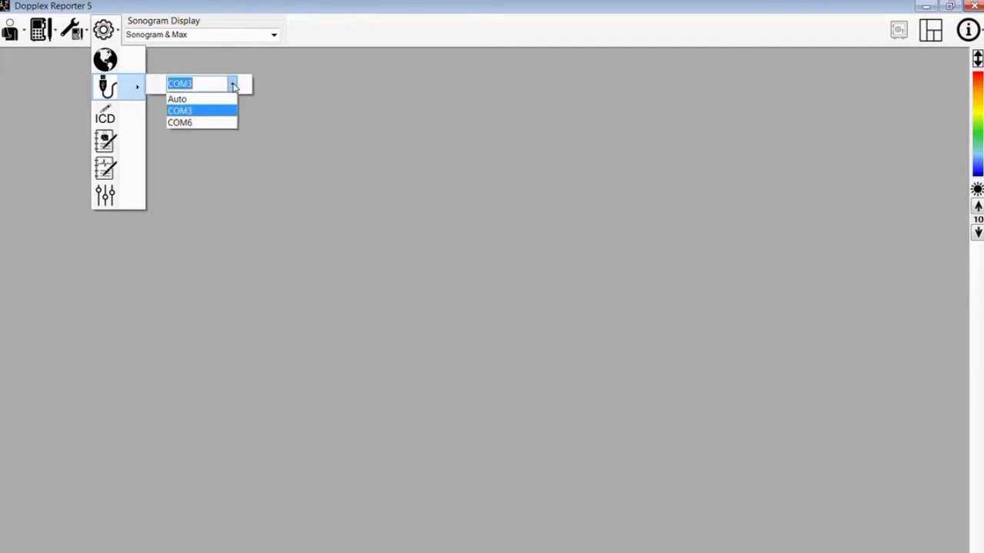
click(216, 128)
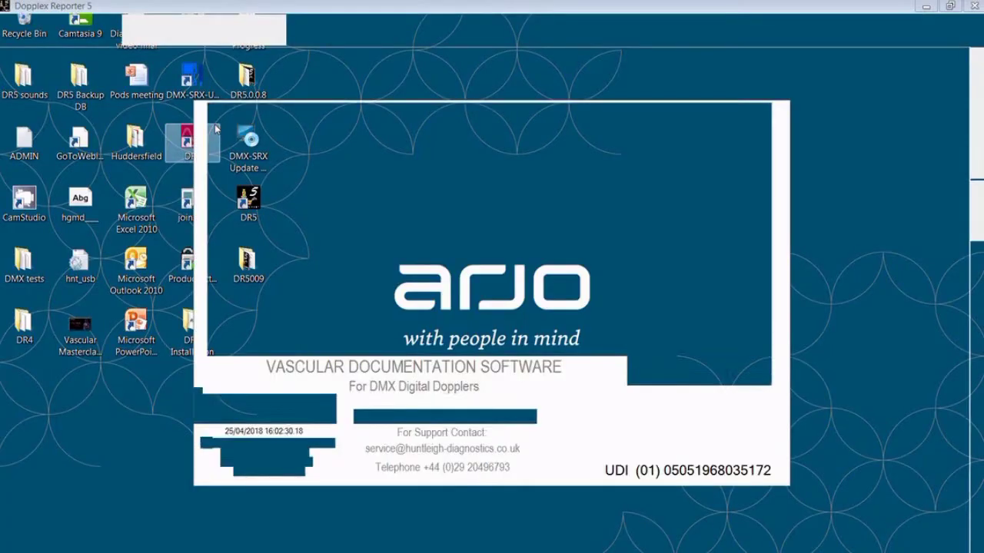
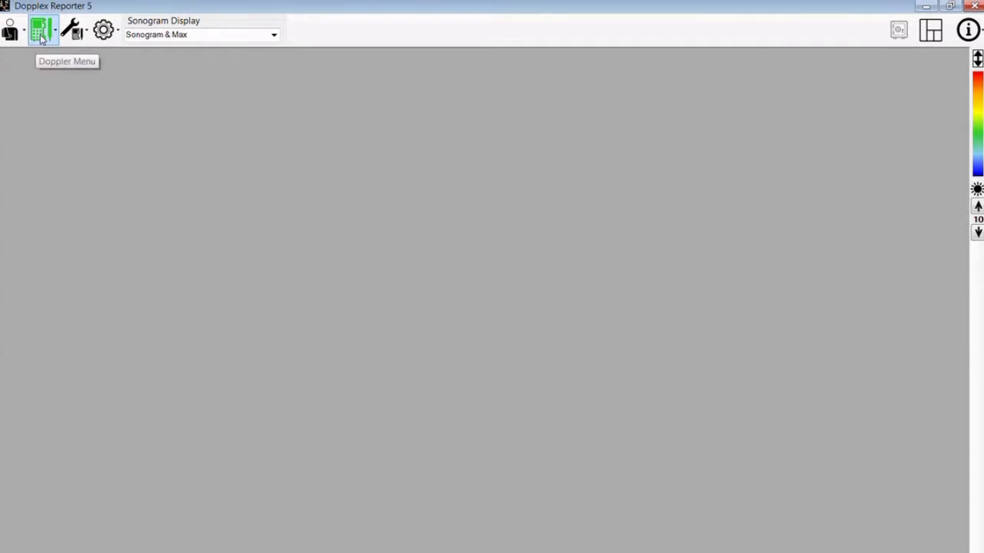
- Open Edit test profiles from the Doppler Menu to show the Leg Arteries sites
click(42, 37)
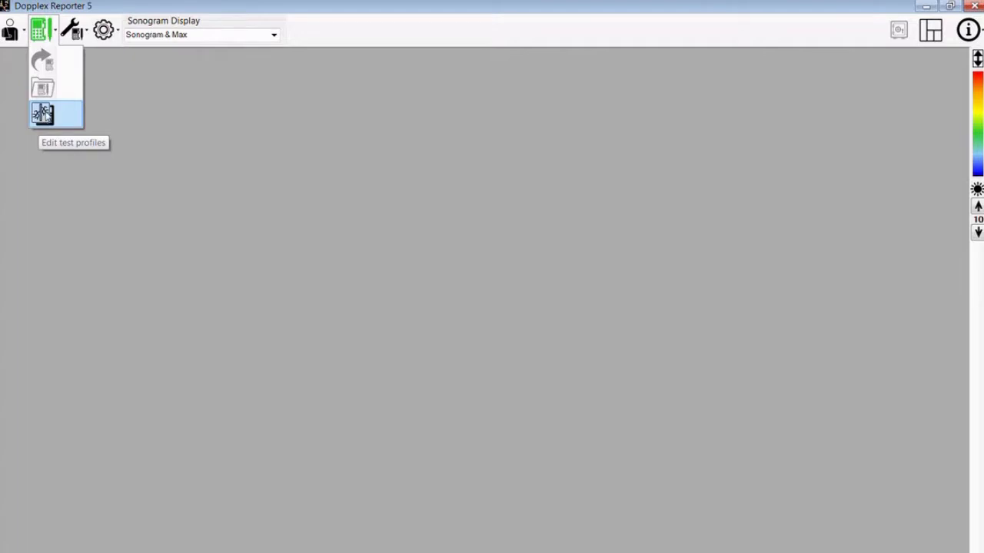
click(42, 114)
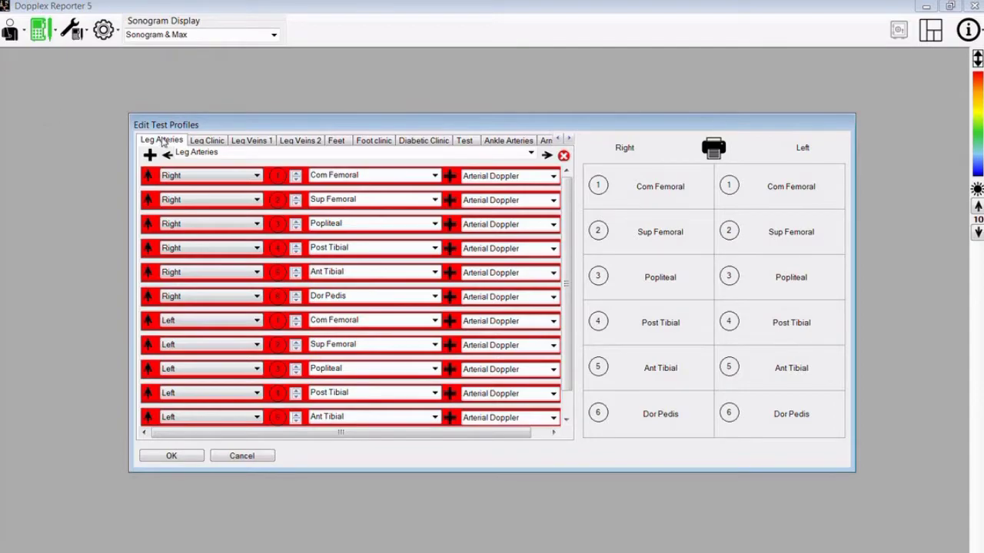
click(213, 144)
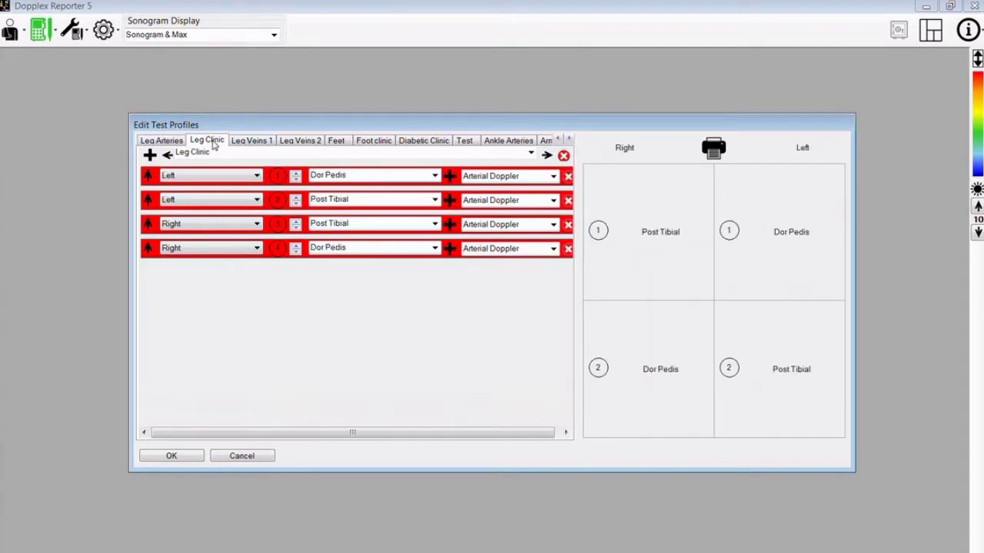
click(253, 145)
click(299, 145)
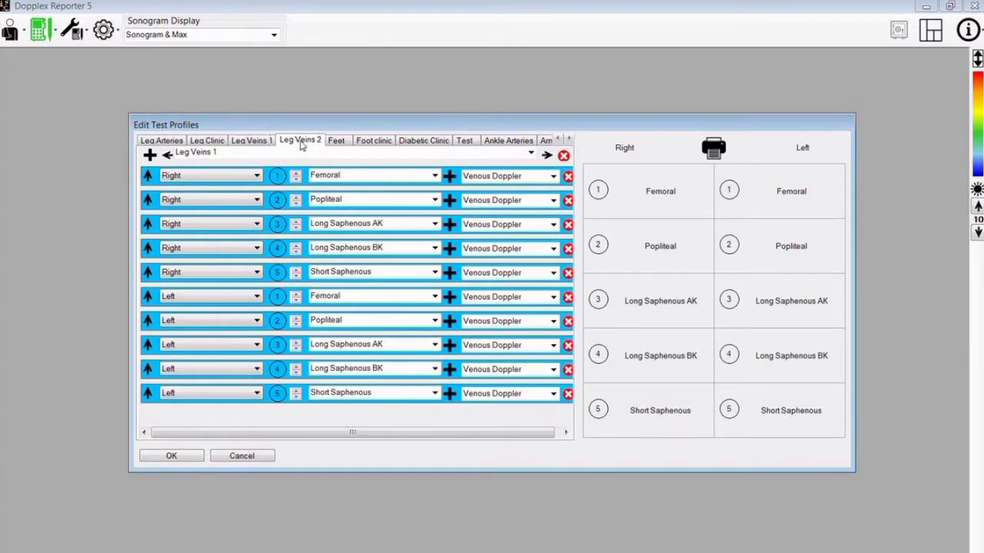
click(336, 143)
click(376, 143)
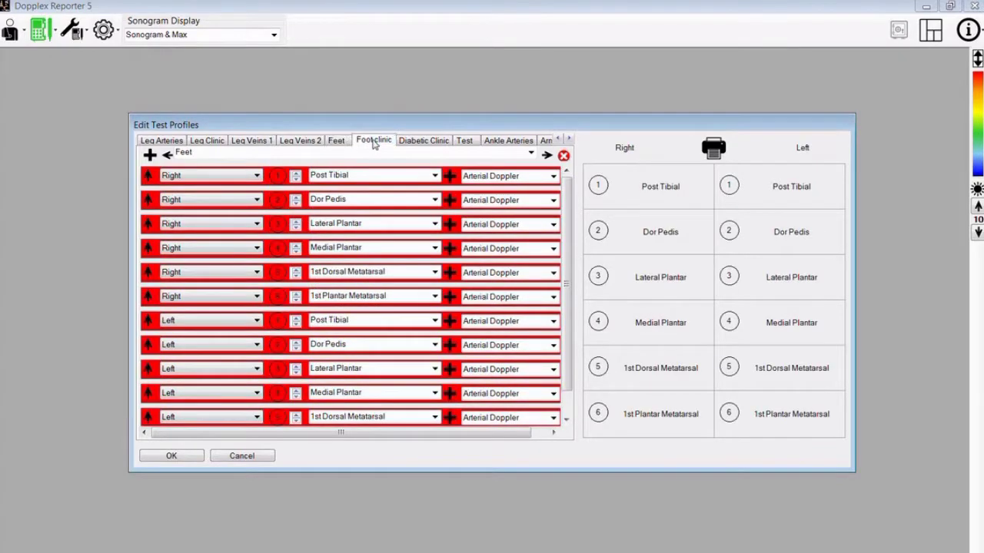
click(569, 140)
click(569, 140)
click(569, 140)
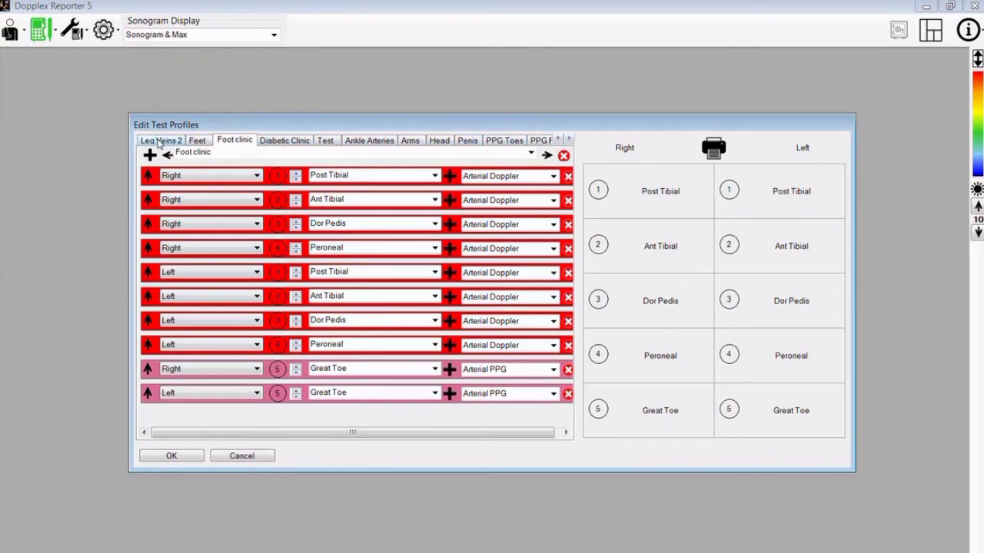
click(558, 140)
click(558, 140)
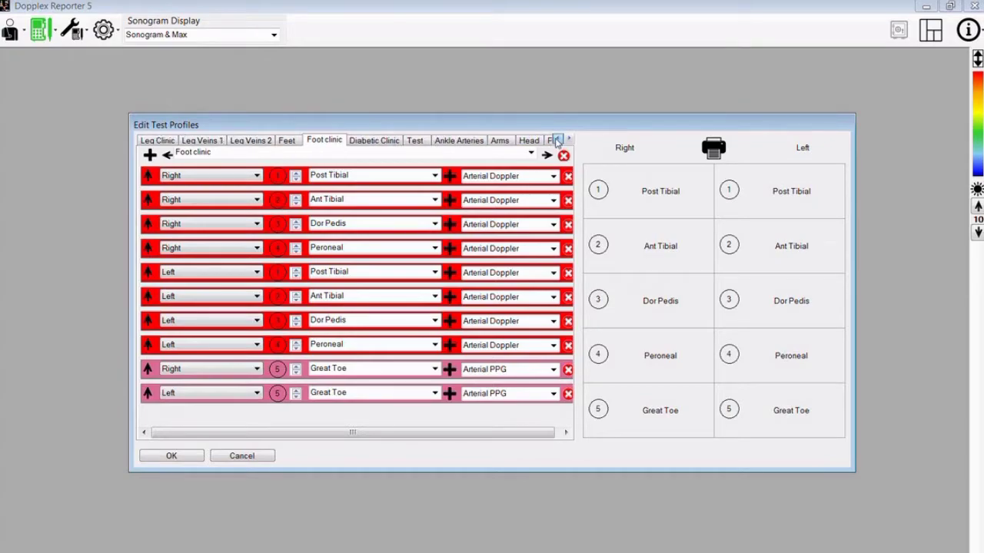
click(558, 140)
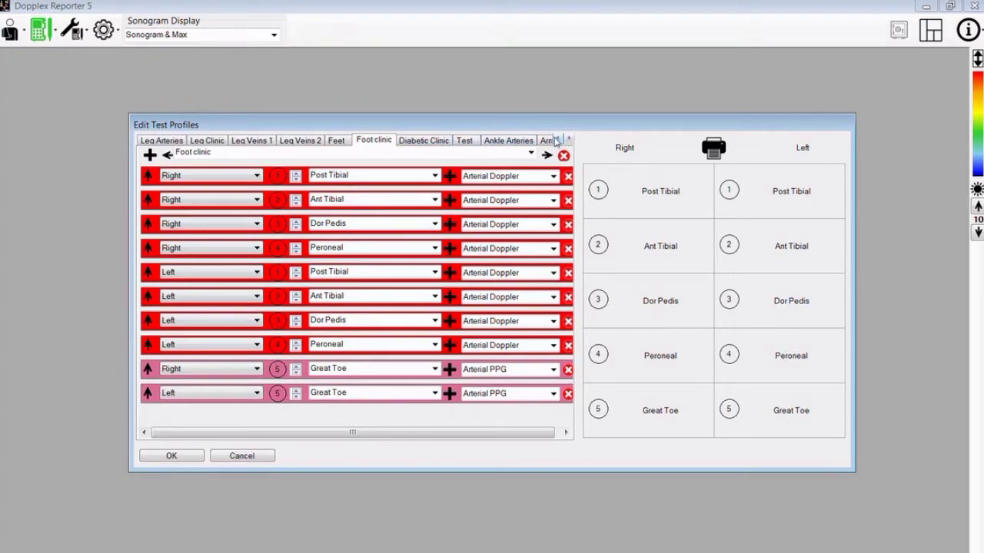
click(176, 144)
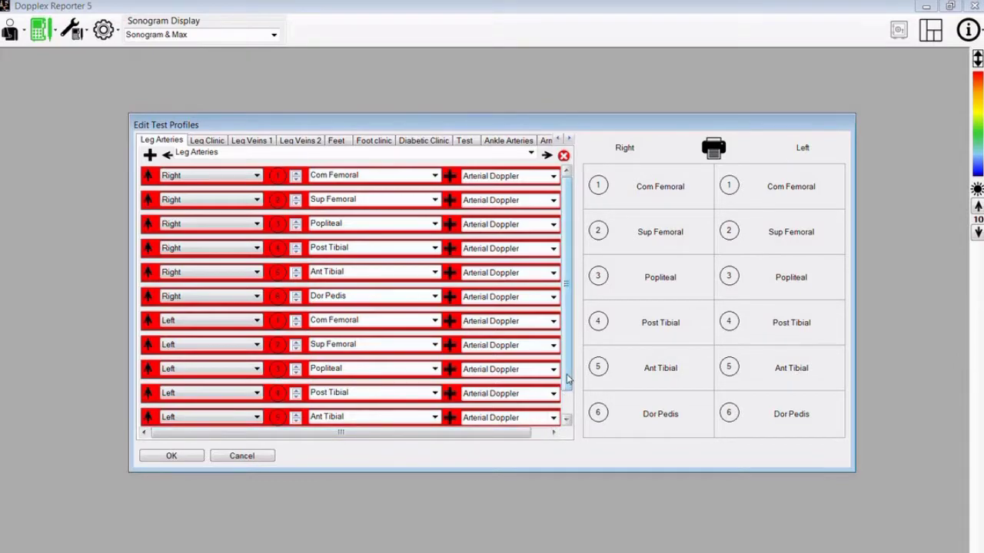
drag(514, 435, 532, 435)
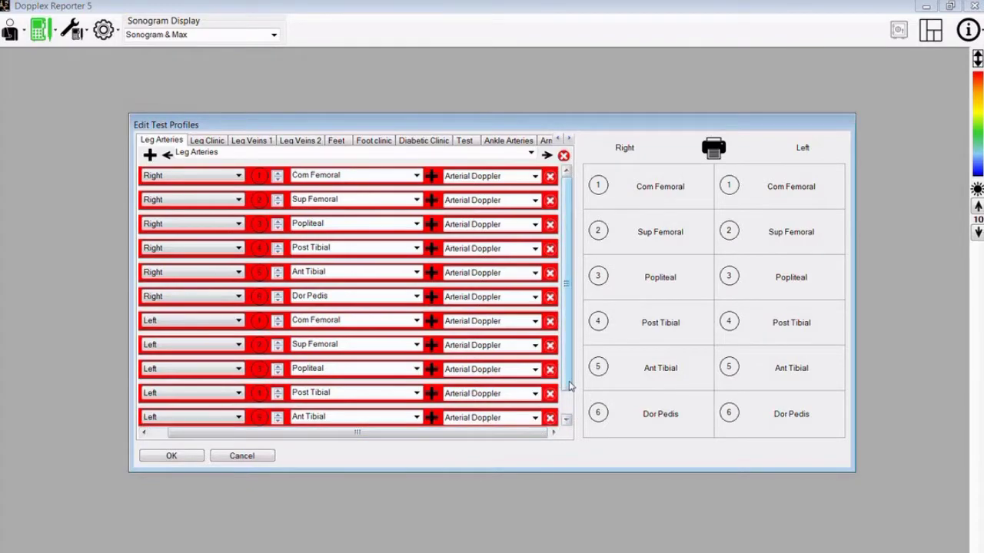
drag(570, 385, 571, 415)
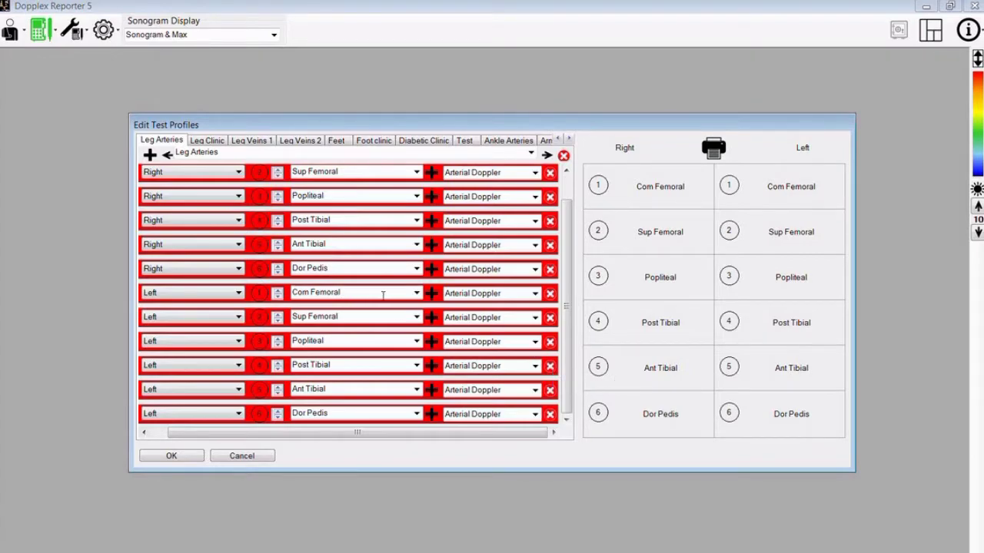
- Delete the Left and Right Com Femoral and Sup Femoral sites from Leg Arteries
click(551, 294)
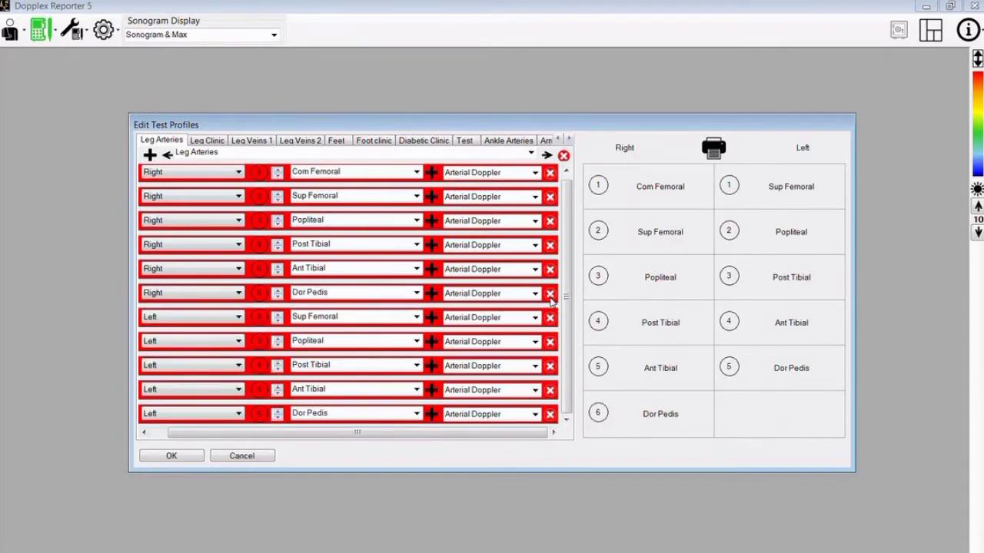
click(551, 317)
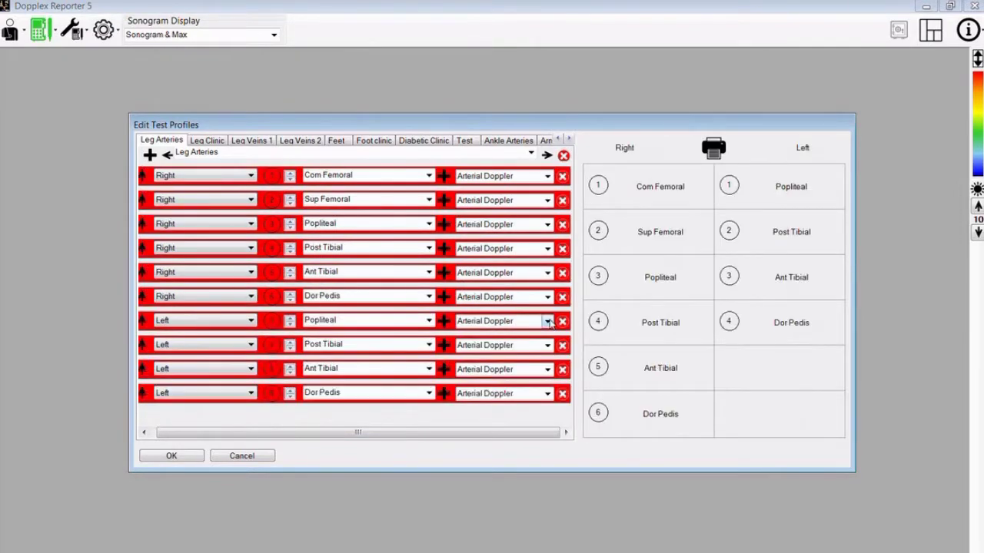
click(563, 176)
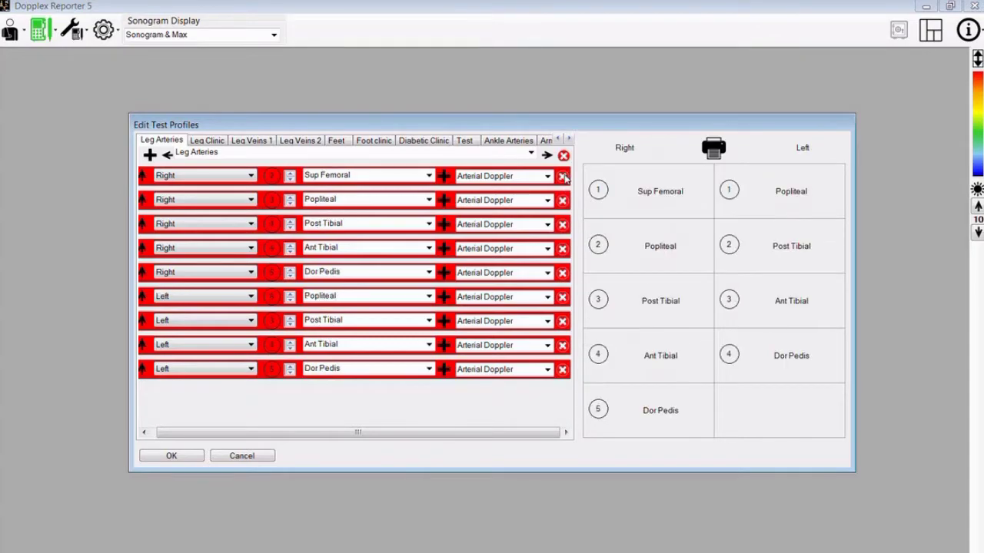
click(563, 176)
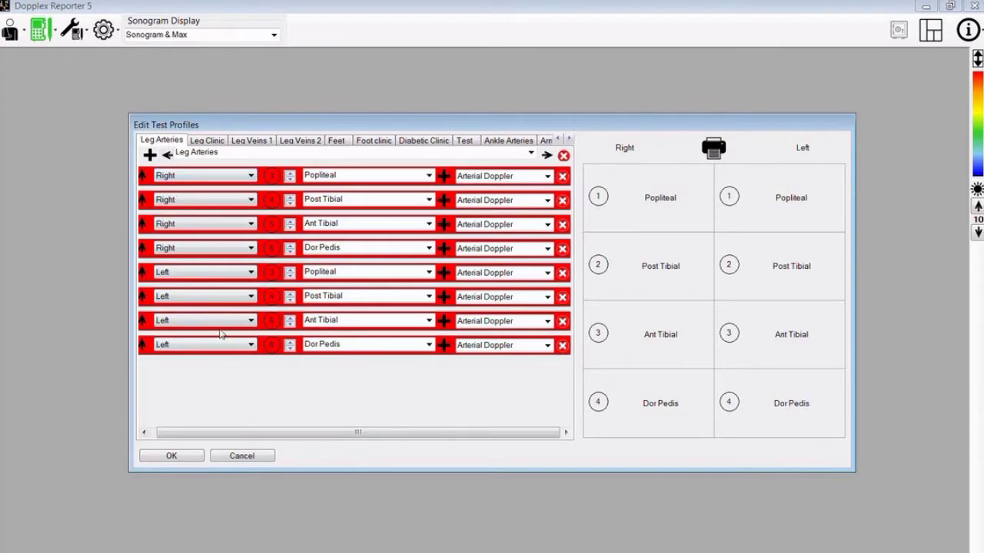
- Save the four-site Leg Arteries profile with OK, then reopen Edit test profiles
click(194, 459)
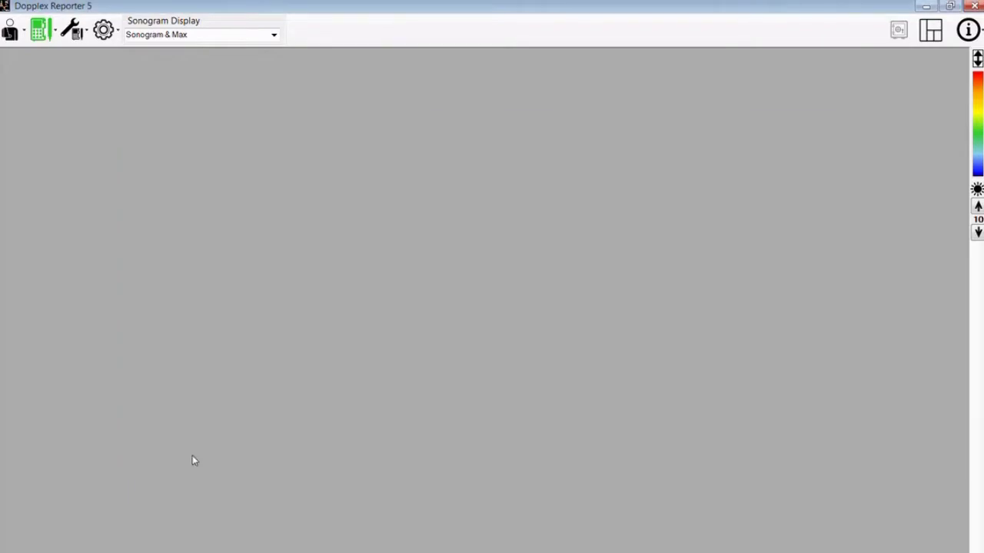
click(42, 39)
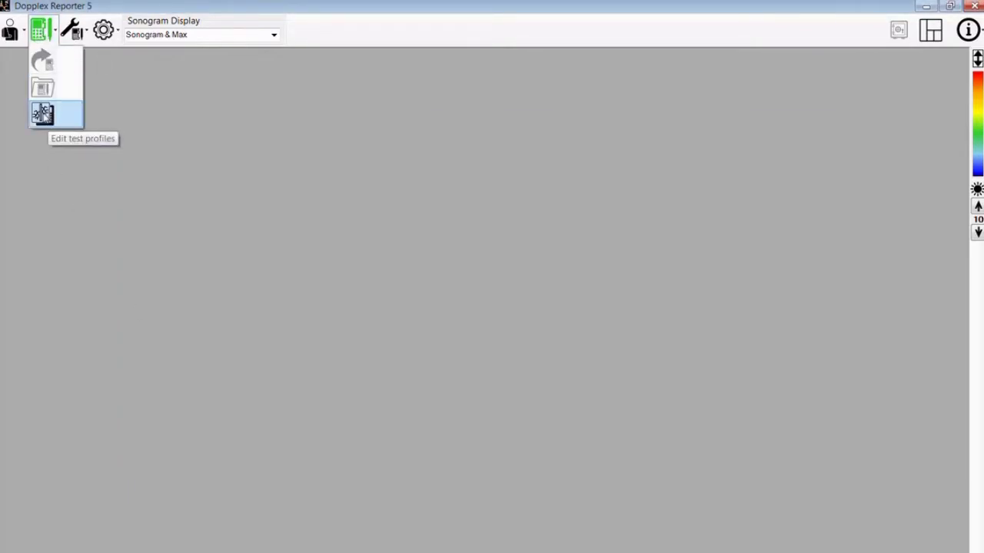
click(42, 114)
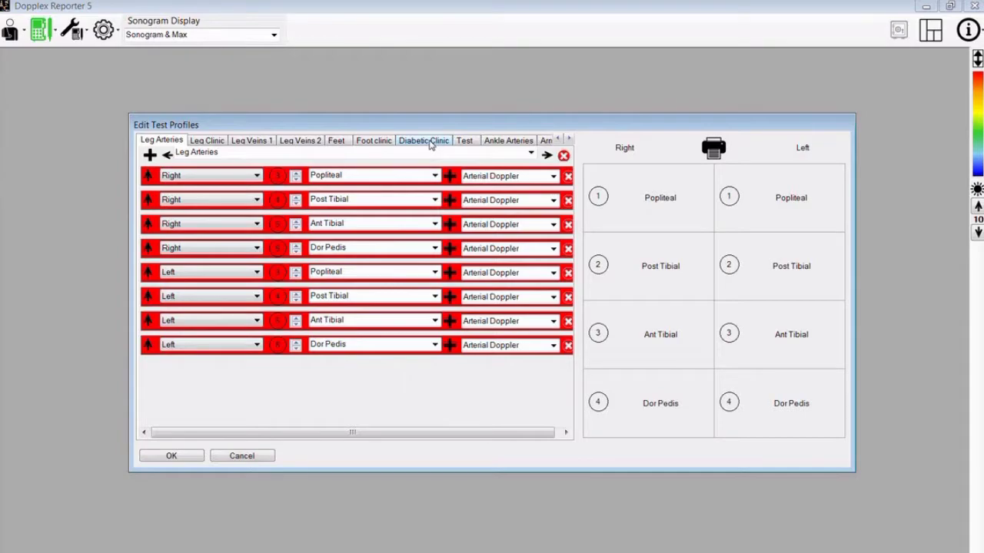
- In Diabetic Clinic, move Left/Right Dor Pedis and Post Tibial above both Great Toe rows
click(431, 143)
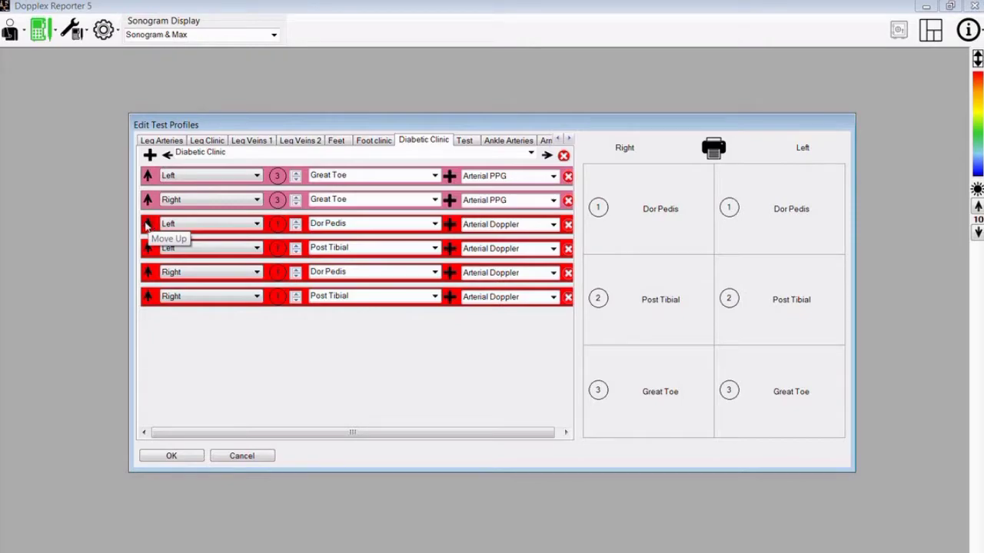
click(148, 224)
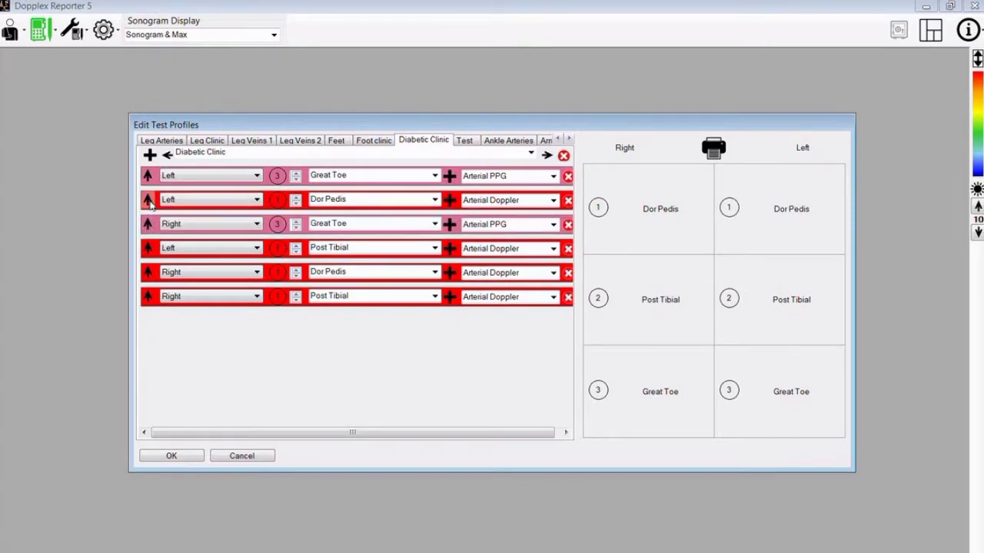
click(148, 200)
click(148, 247)
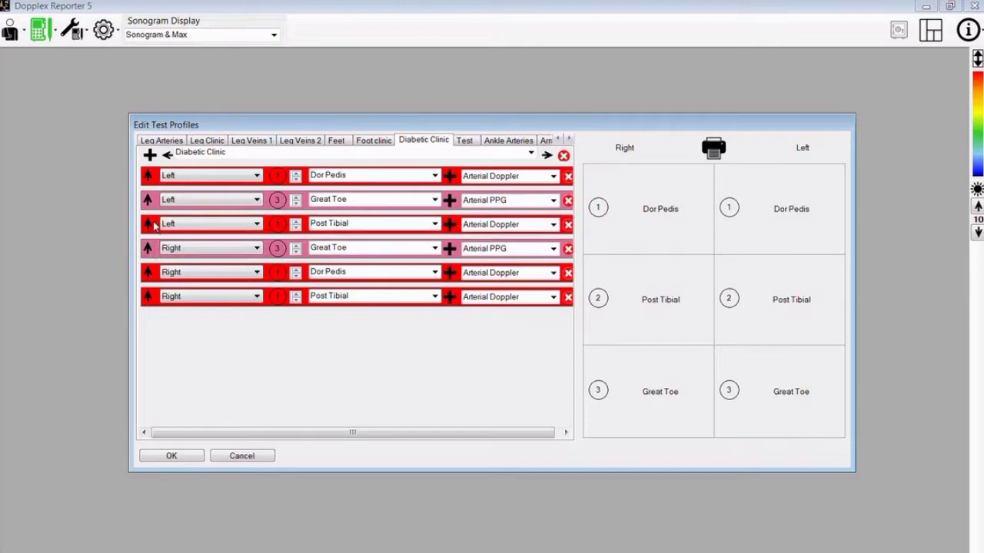
click(150, 223)
click(148, 272)
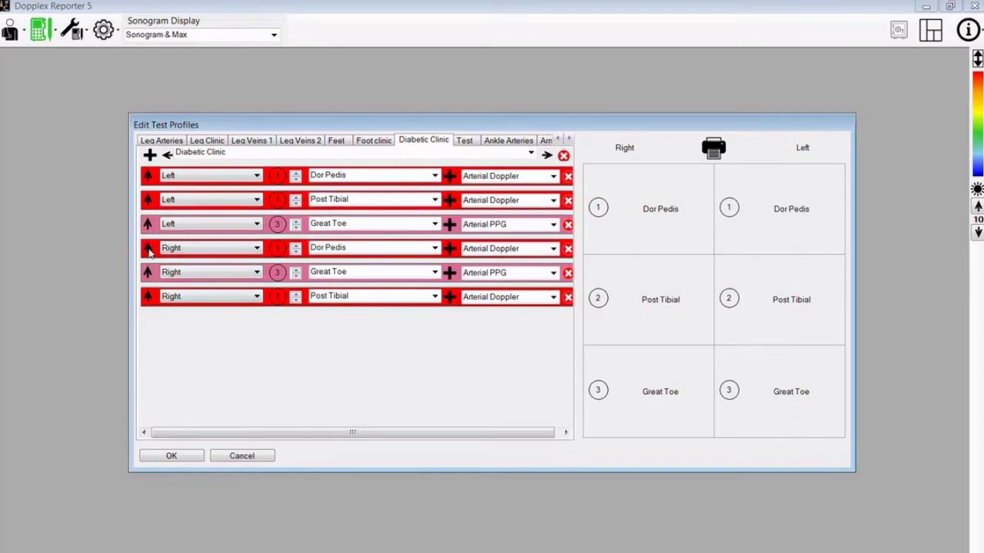
click(148, 248)
click(149, 295)
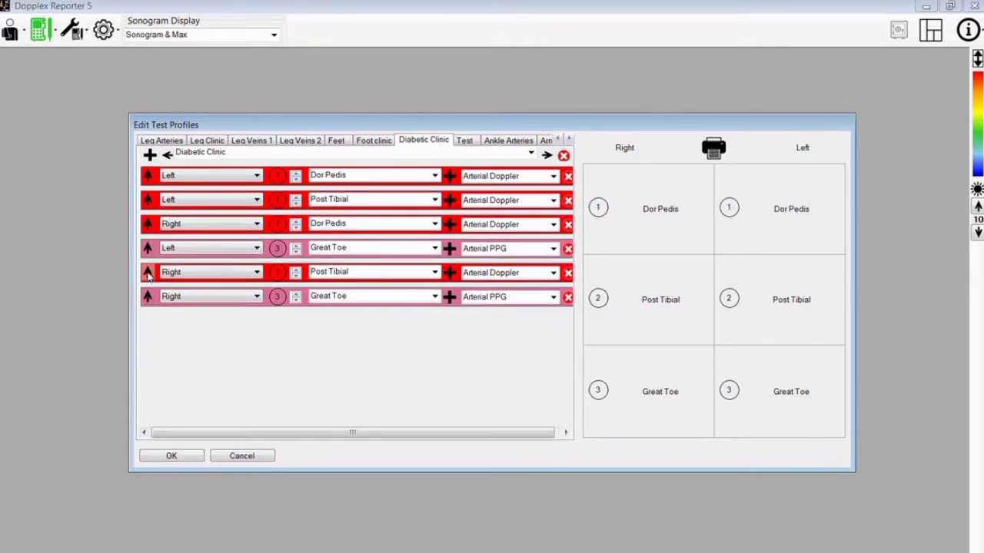
click(148, 272)
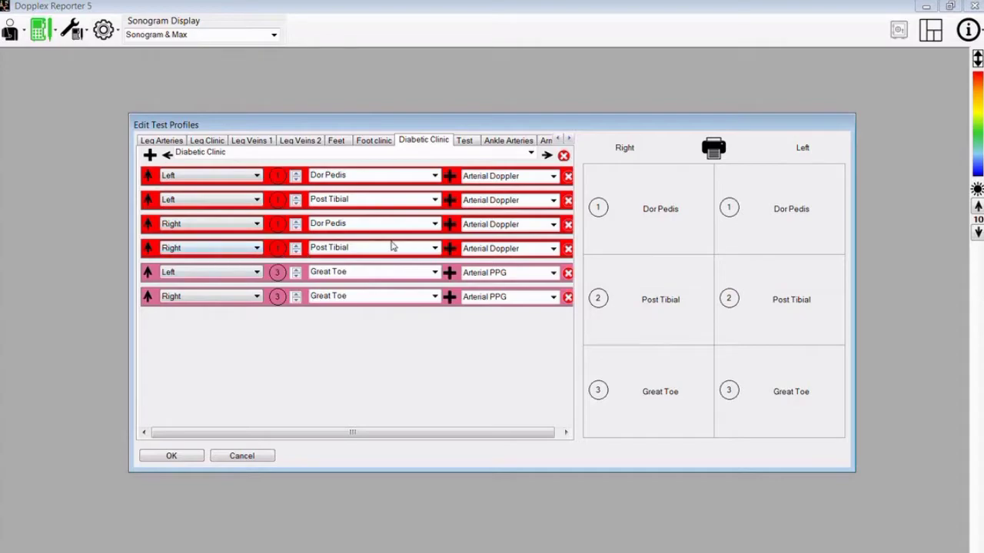
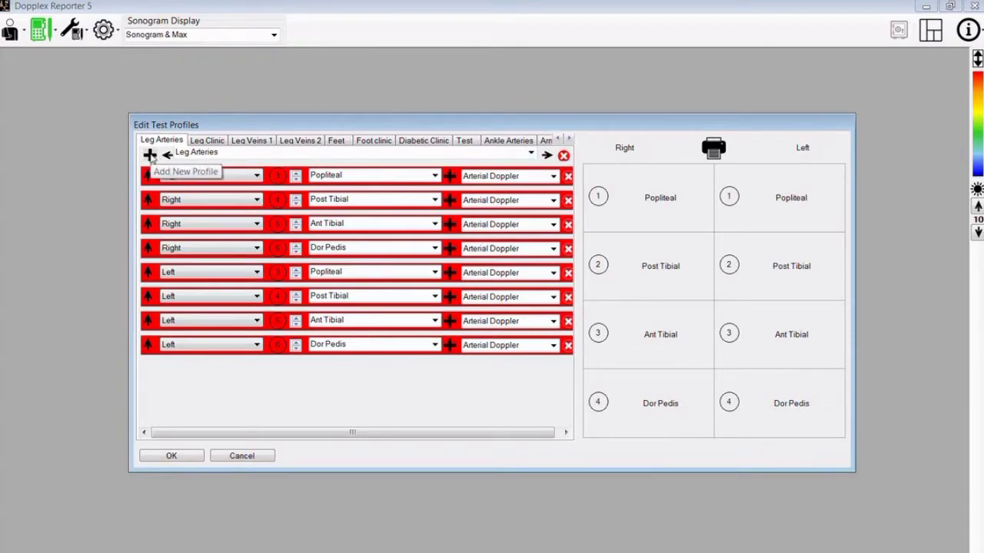
- Add a new test profile, rename it 'Vein Clinic', and open its first vessel row's choices
click(150, 156)
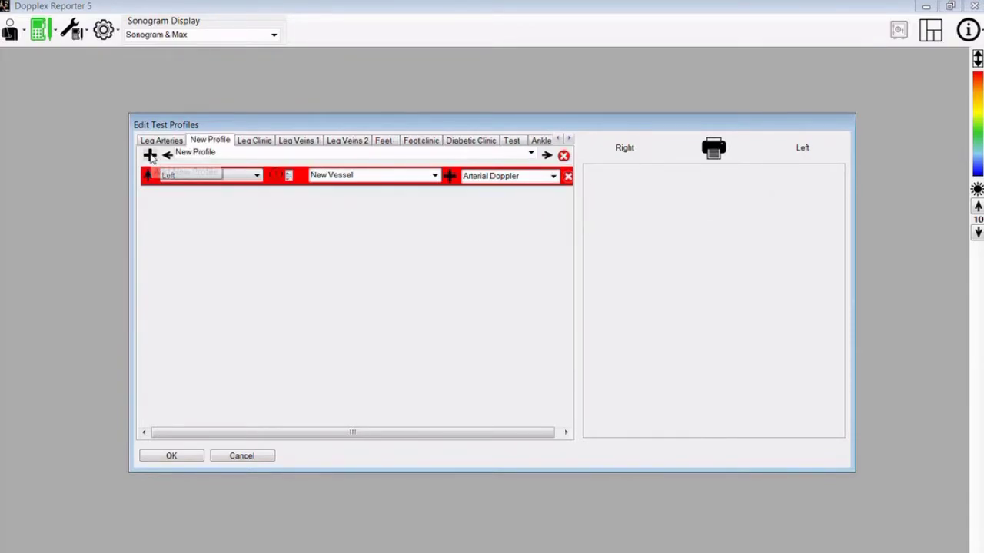
double_click(228, 151)
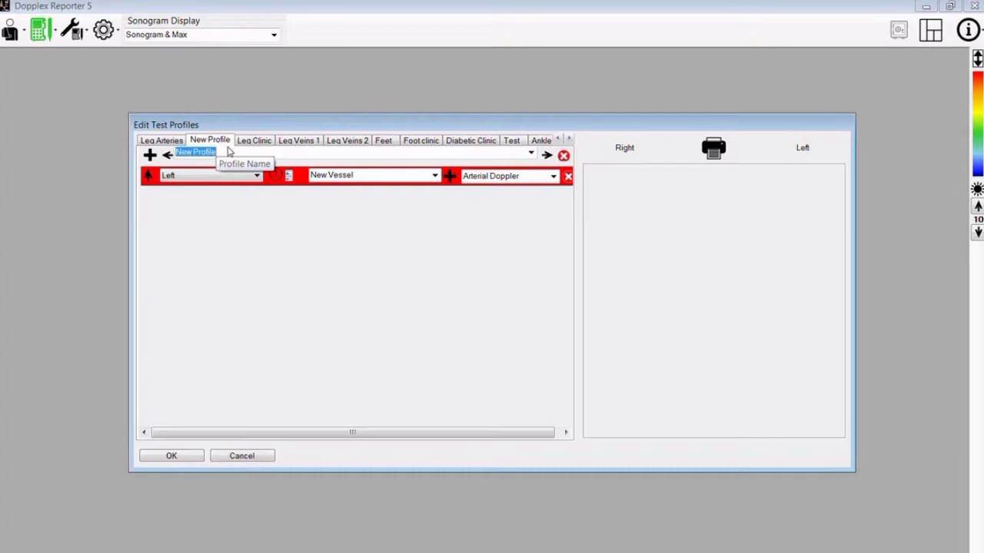
text(Vein Clinic)
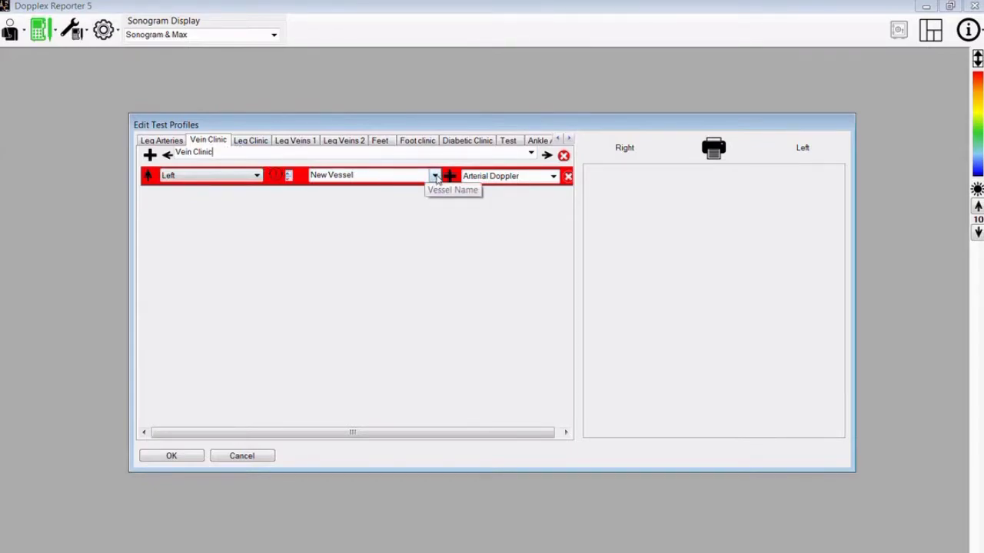
click(435, 176)
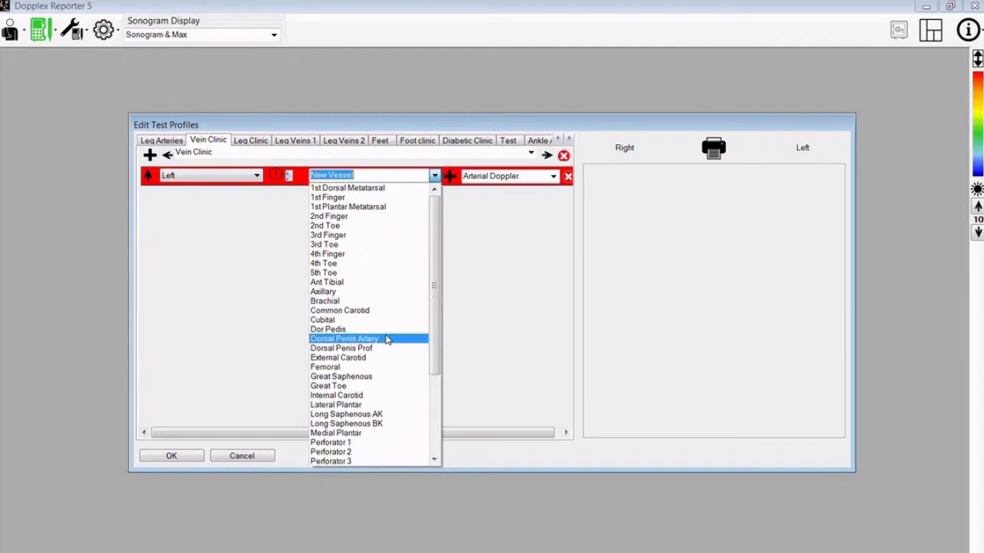
- Set two vessel rows to Great Saphenous, the first Left and the second Right
click(368, 378)
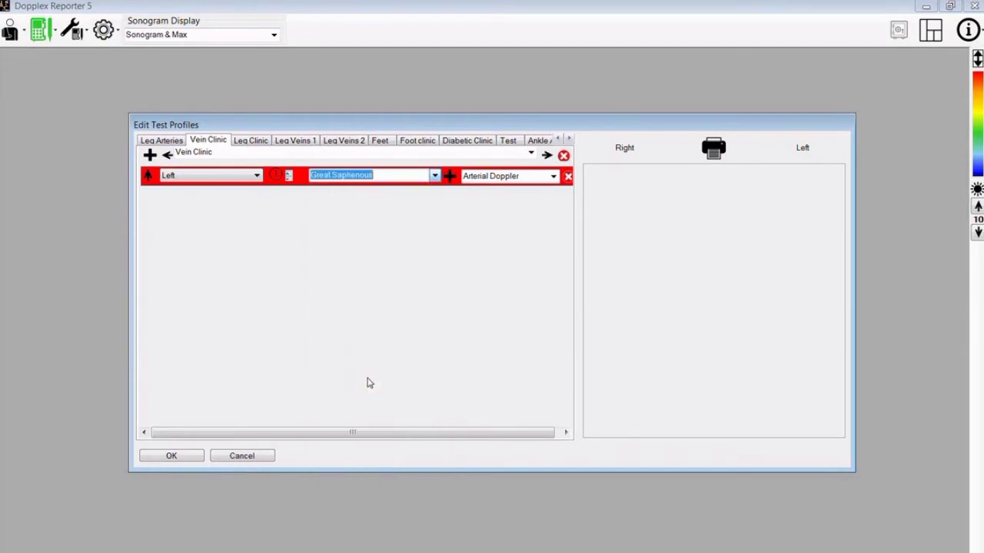
click(450, 176)
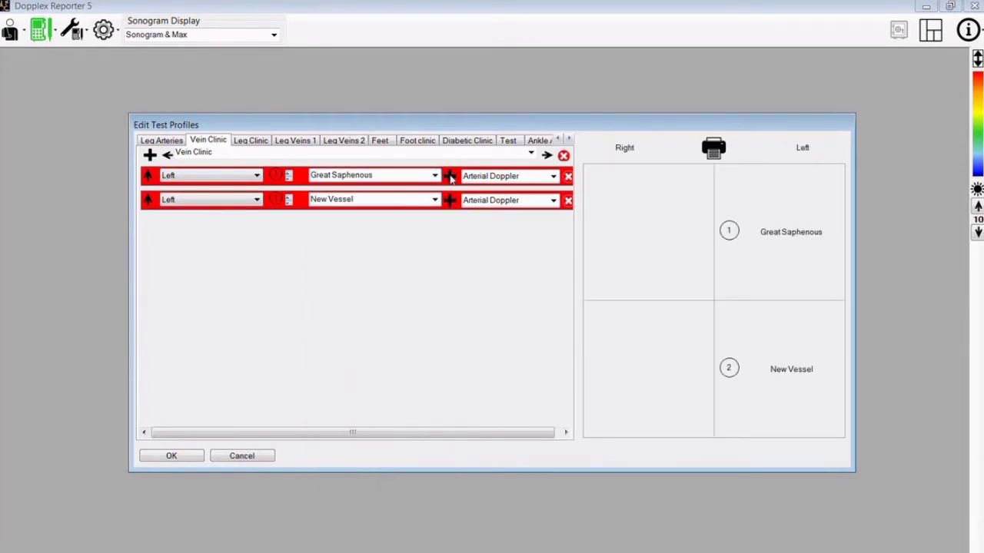
click(434, 200)
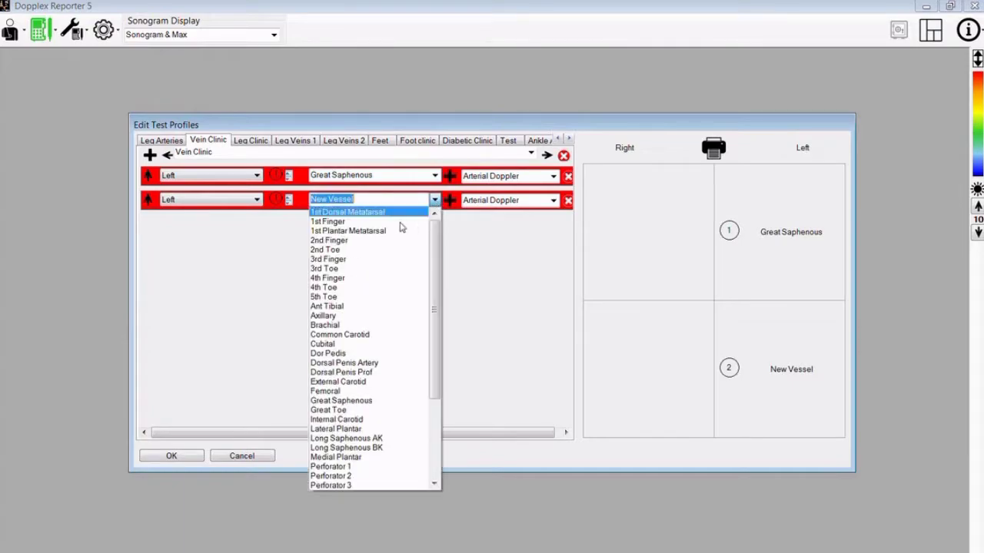
click(346, 400)
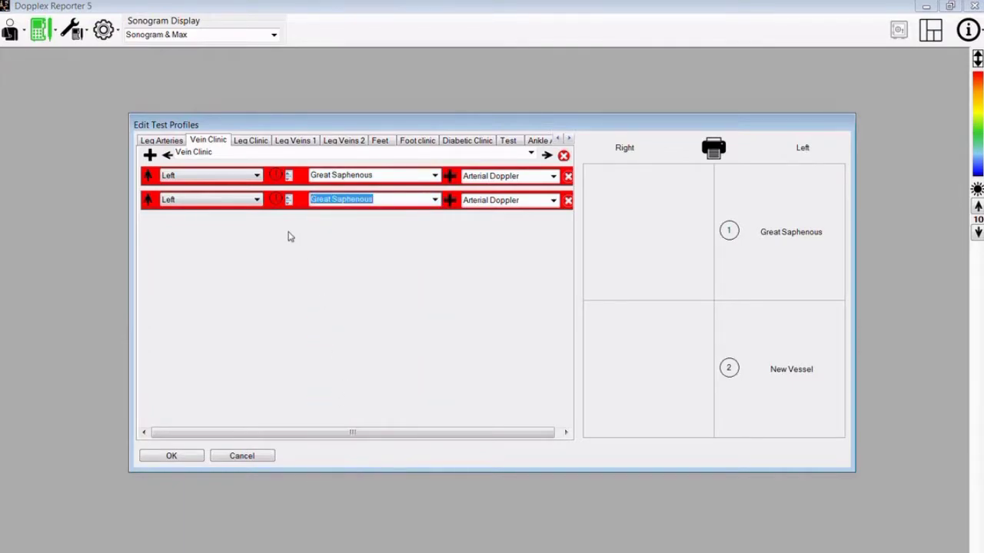
click(258, 200)
click(238, 222)
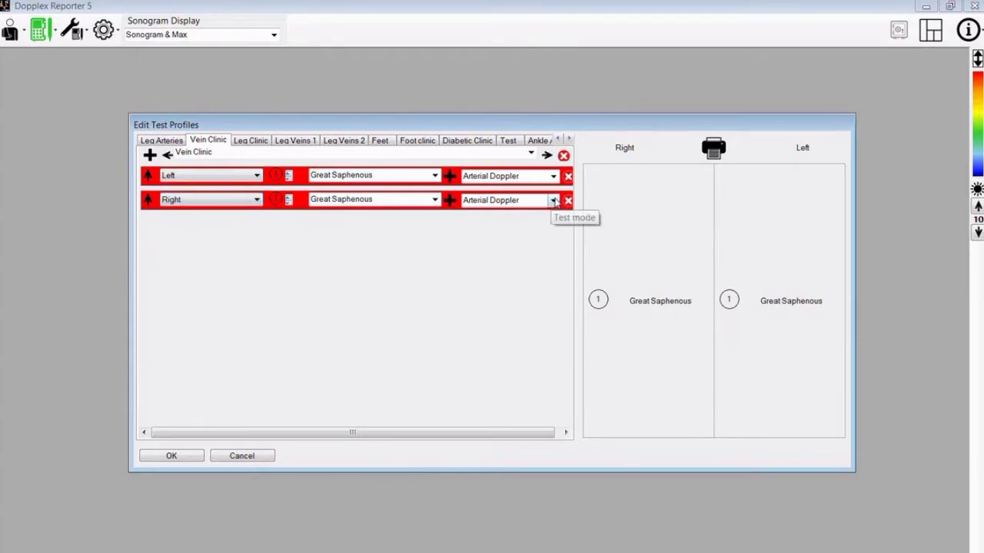
- Change the test type of both Great Saphenous rows to Venous Doppler
click(554, 176)
click(551, 201)
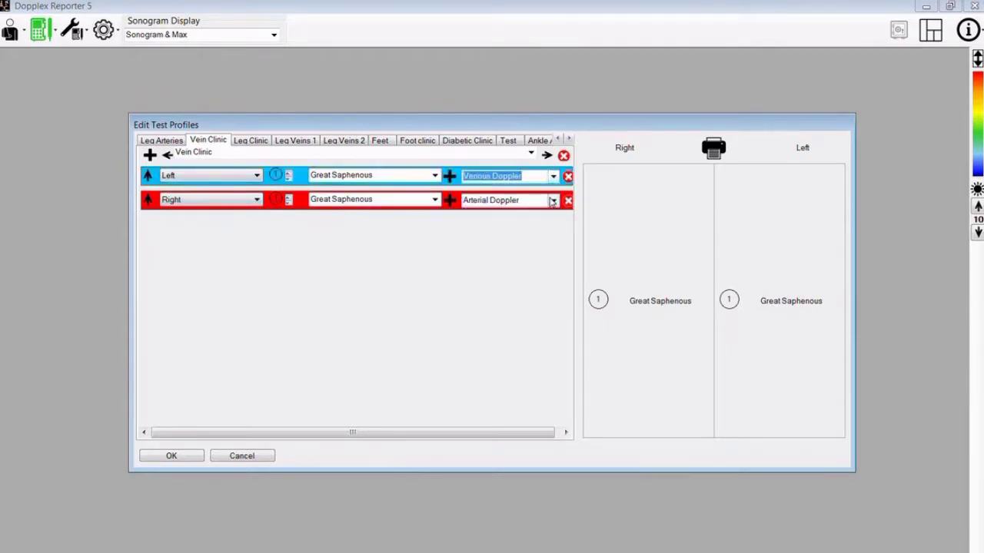
click(554, 200)
click(552, 222)
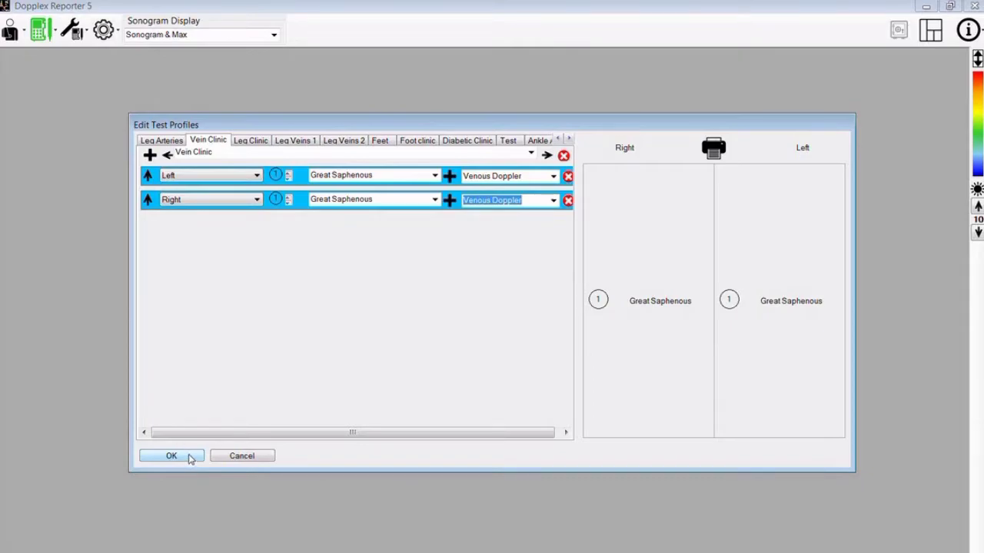
- Add two more vessel rows and set both to Short Saphenous
click(452, 200)
click(450, 200)
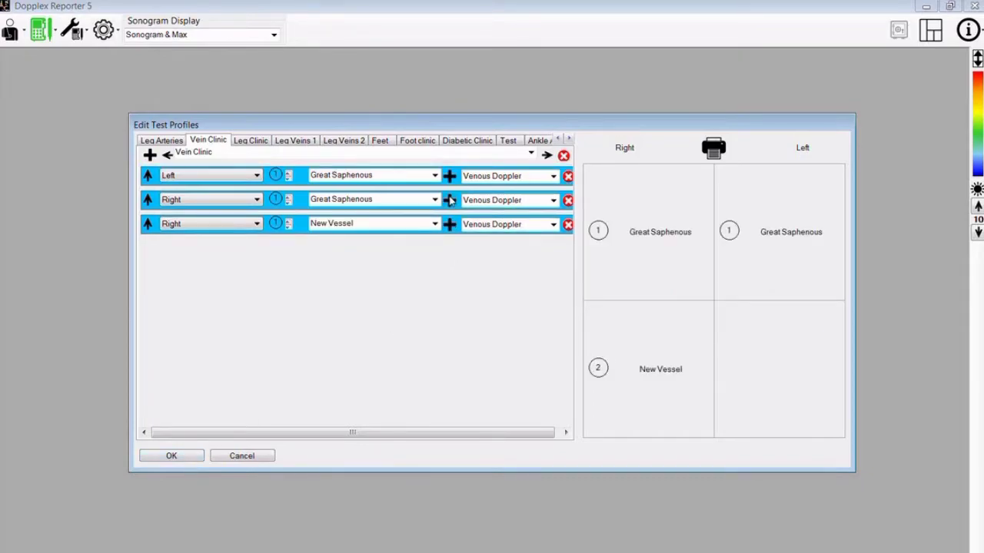
click(449, 224)
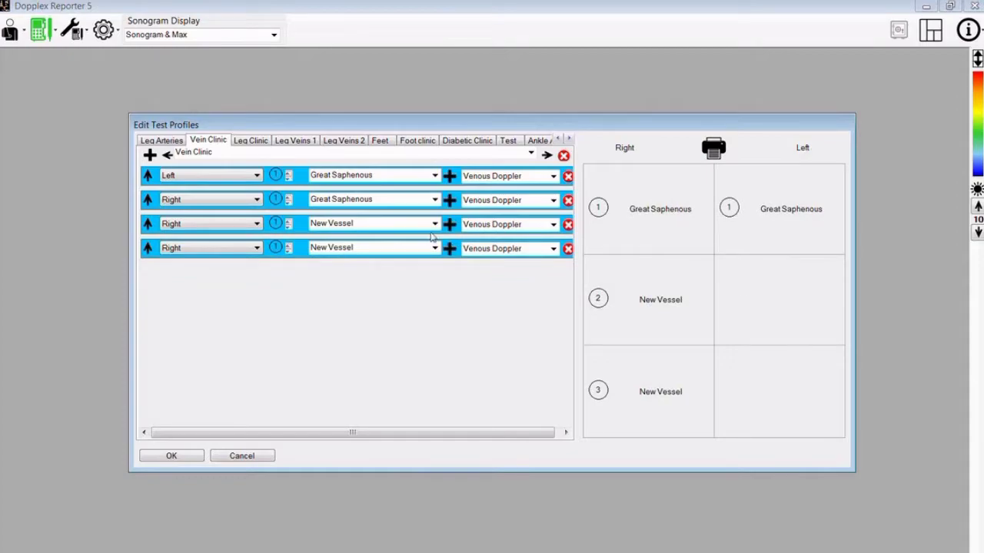
click(435, 224)
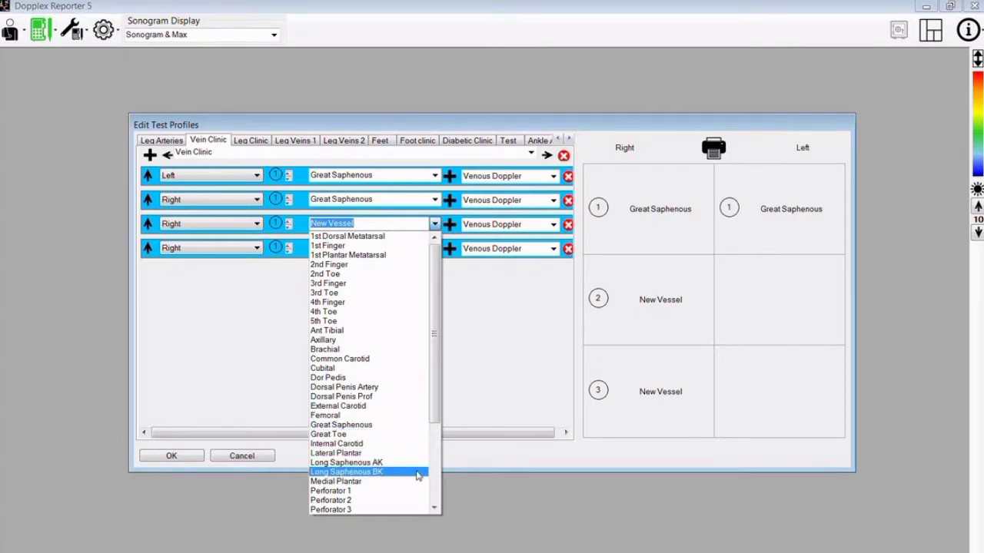
drag(435, 414, 431, 493)
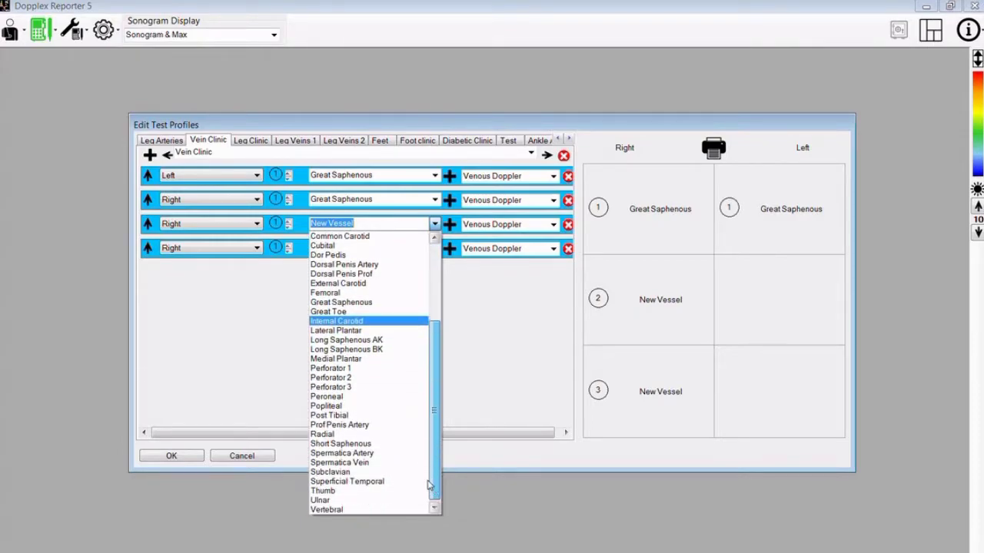
click(371, 445)
click(435, 248)
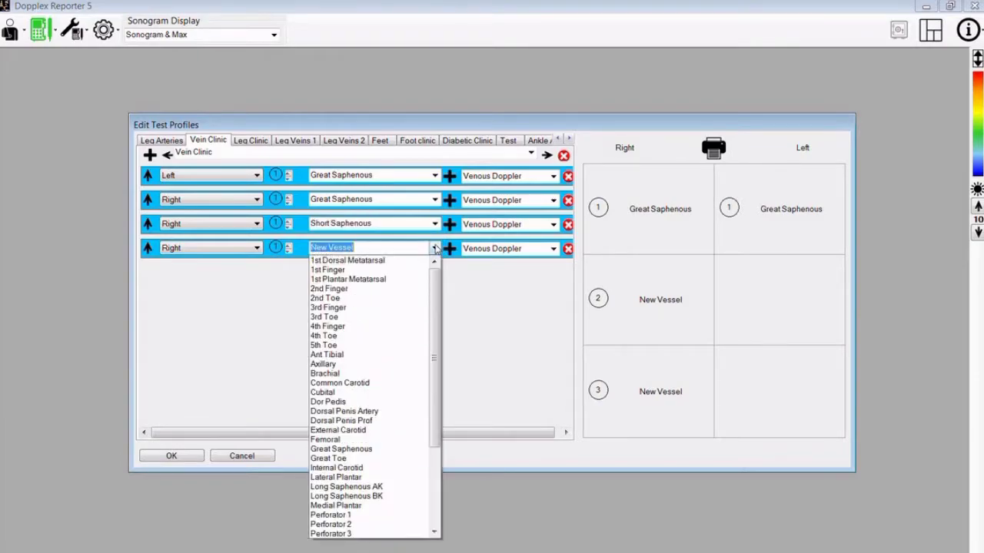
drag(434, 348, 435, 419)
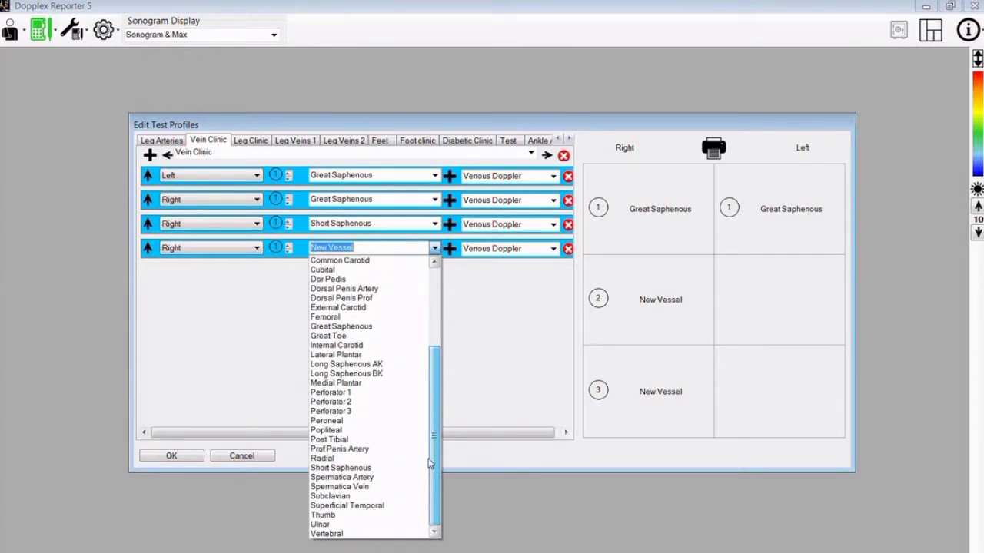
click(387, 468)
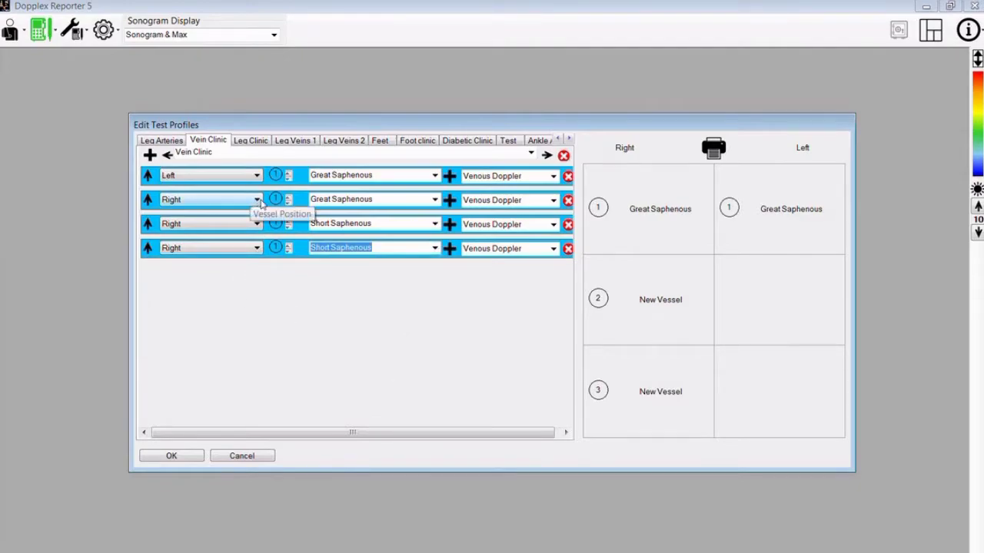
- Move one Short Saphenous row up, set it to Left, and save the Vein Clinic profile
click(149, 224)
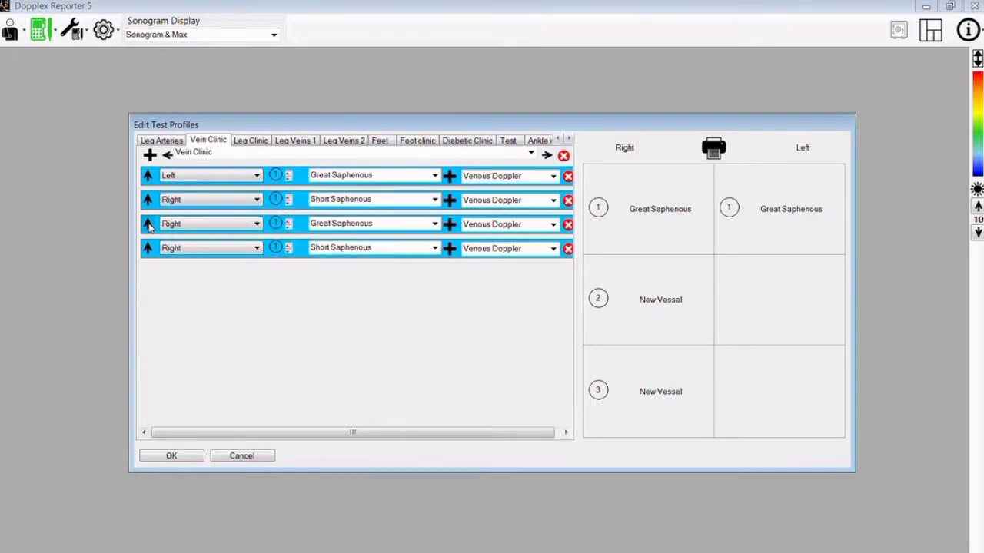
click(258, 200)
click(230, 213)
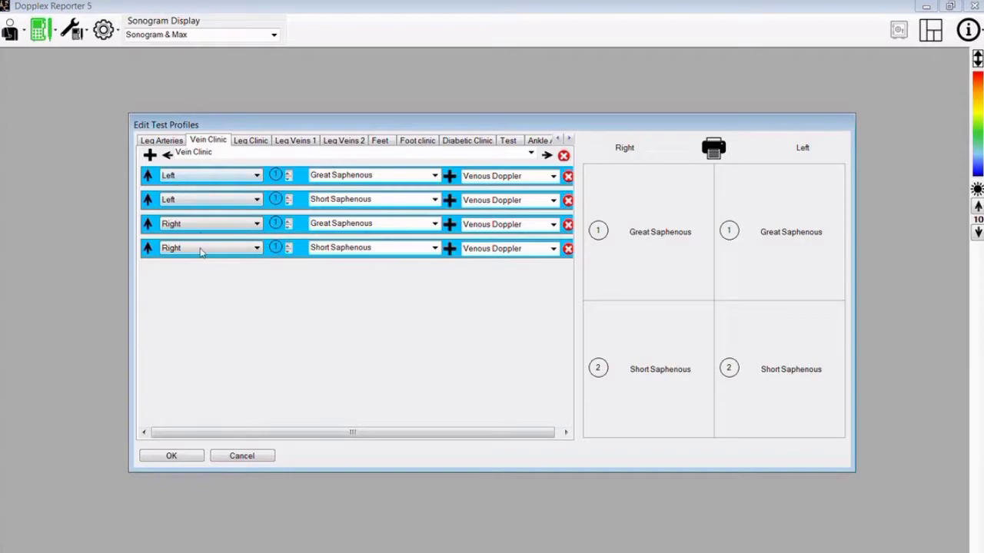
click(191, 459)
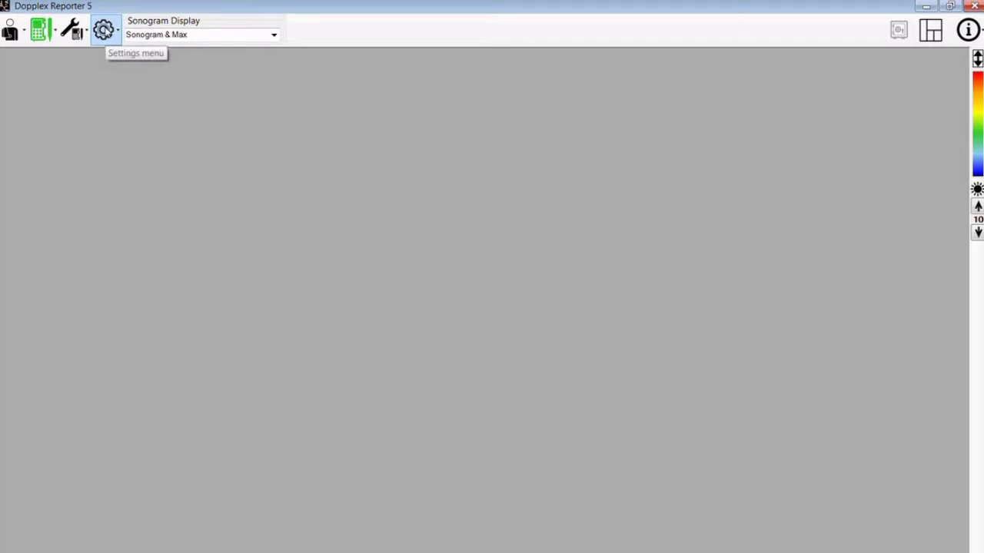
- Choose Edit standard patient text from the Settings gear menu
click(107, 33)
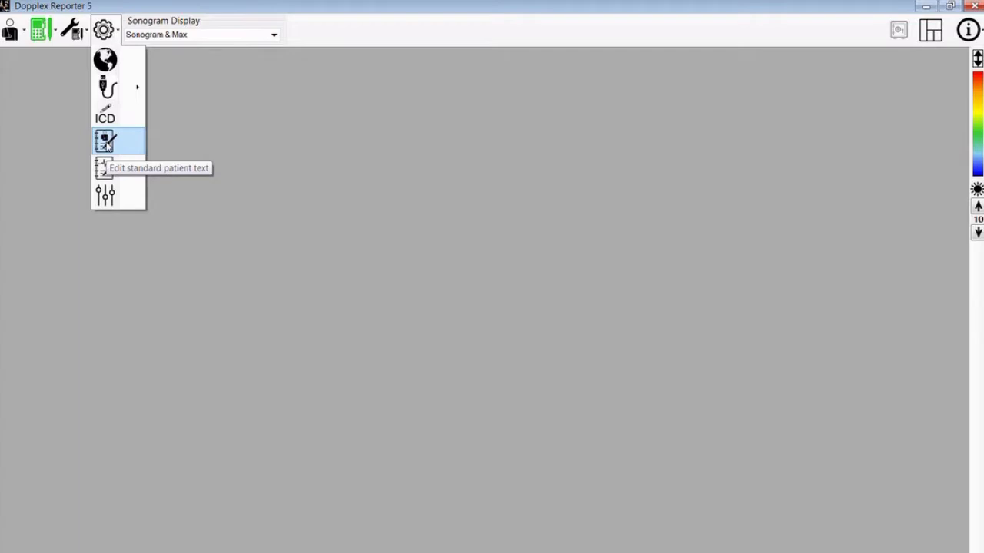
click(106, 141)
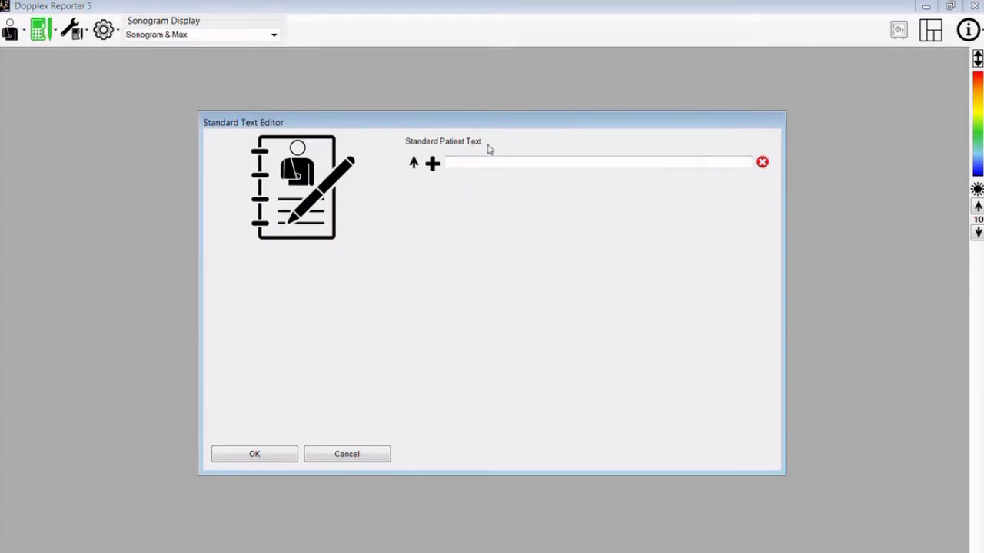
- Enter patient text rows 'Diabet', 'Leg Ulcer' and 'Walking pain at 100m'
click(493, 163)
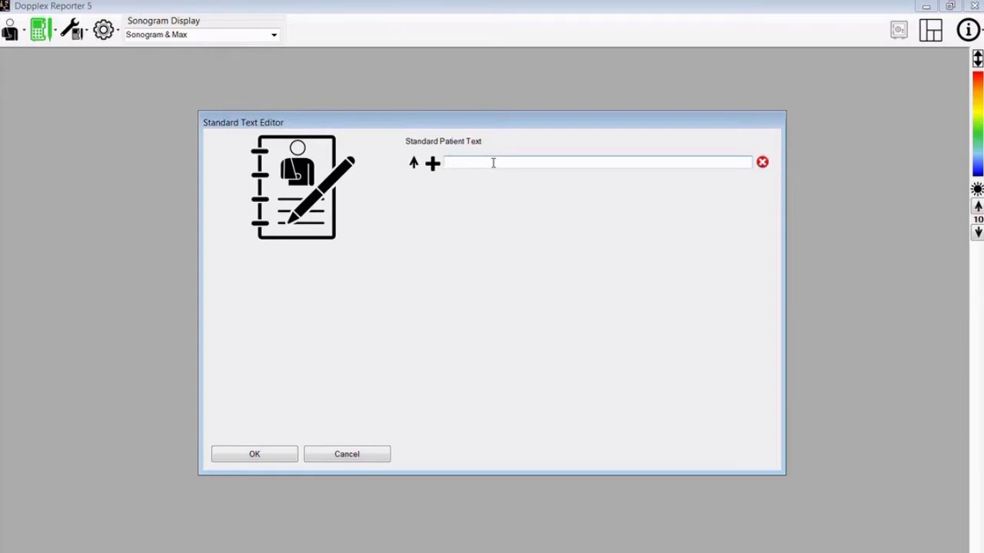
text(Diabetic)
click(434, 165)
click(463, 180)
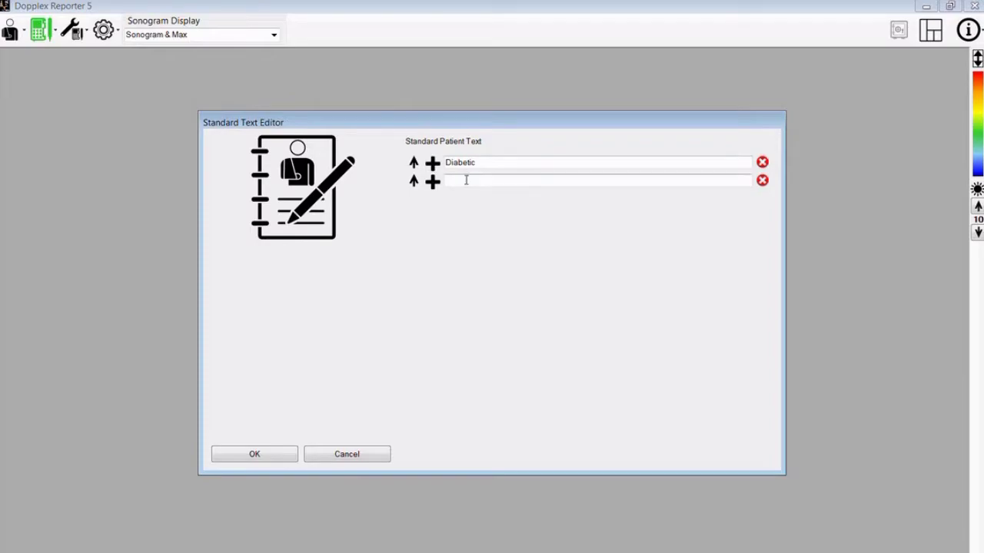
text(Leg)
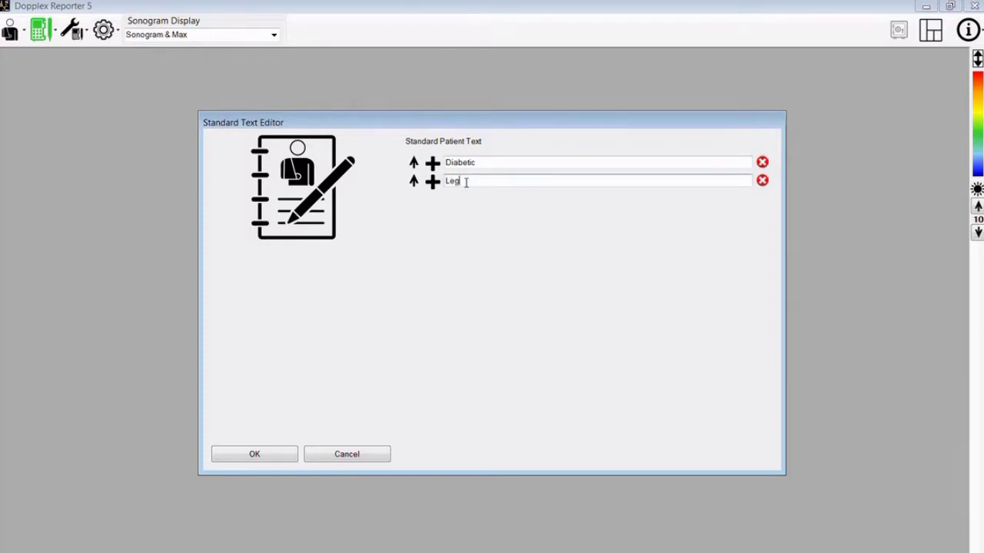
text( Ulcer)
click(434, 182)
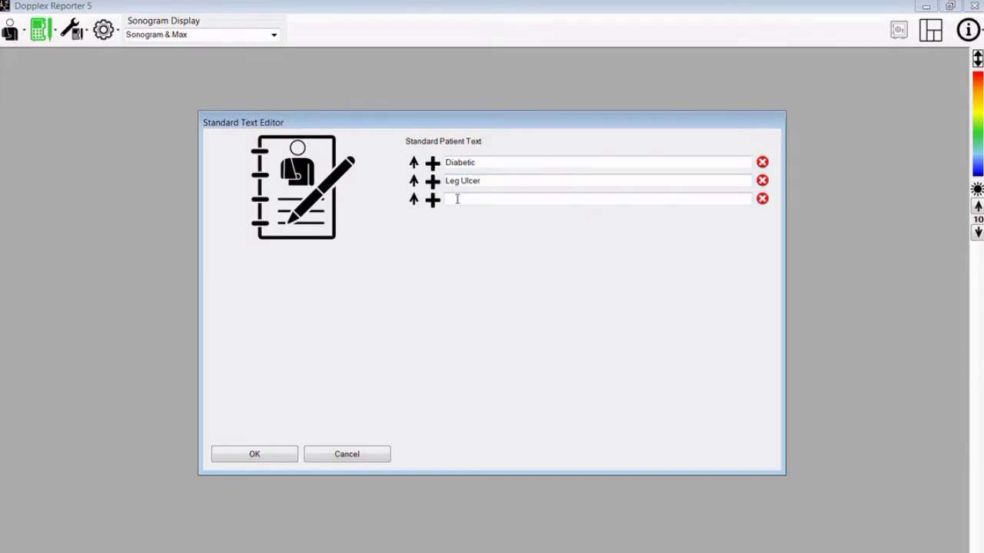
click(457, 199)
text(W)
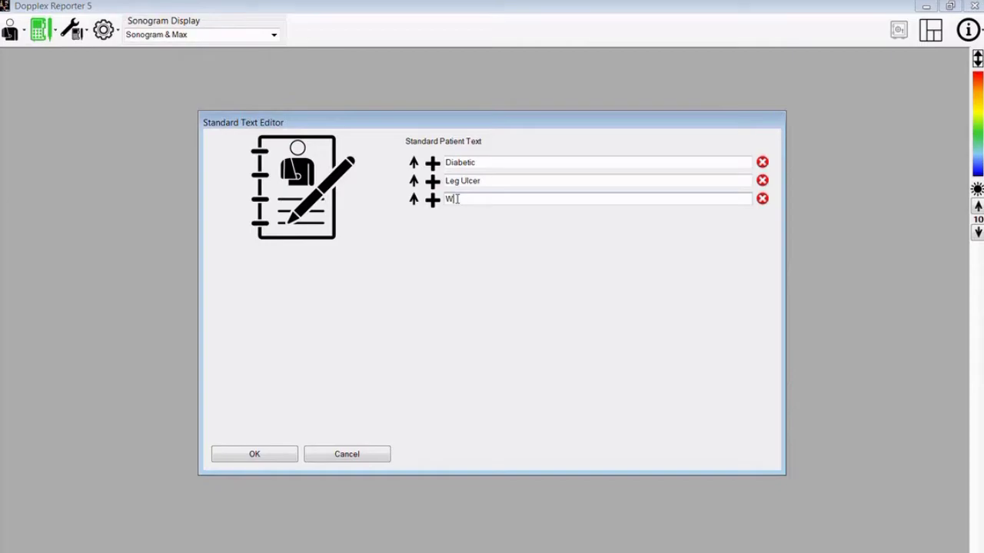
text(alking pain at 100m)
- Delete the extra 'Left leg amputee' row and move 'Walking pain at 100m' up two places
click(432, 201)
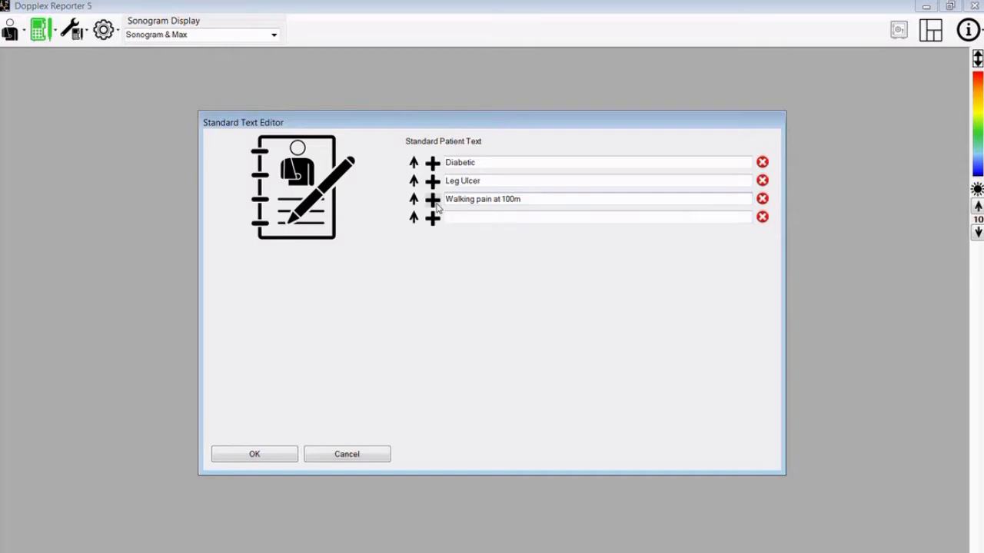
text(Leg)
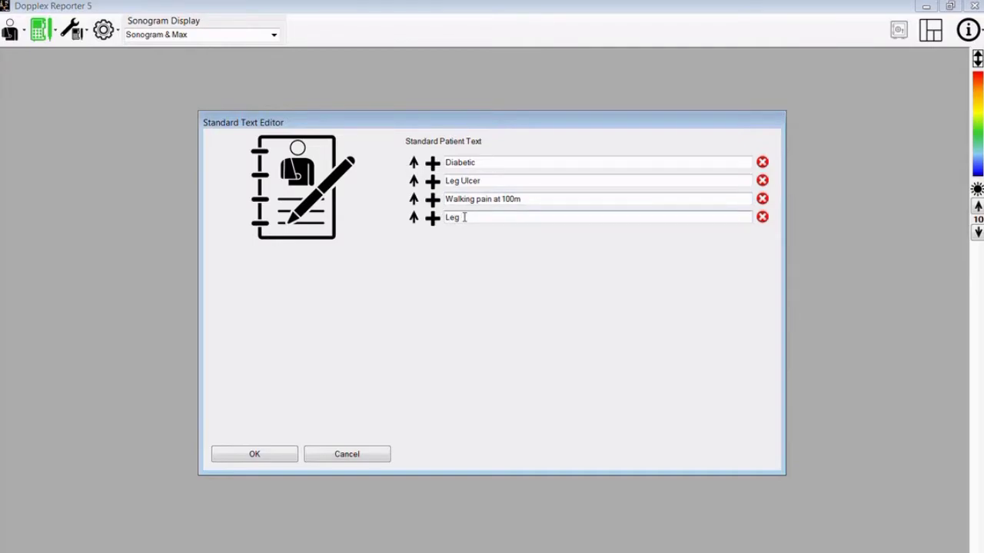
key(BackSpace)
key(BackSpace)
key(BackSpace)
text(Left leg amputeee)
key(BackSpace)
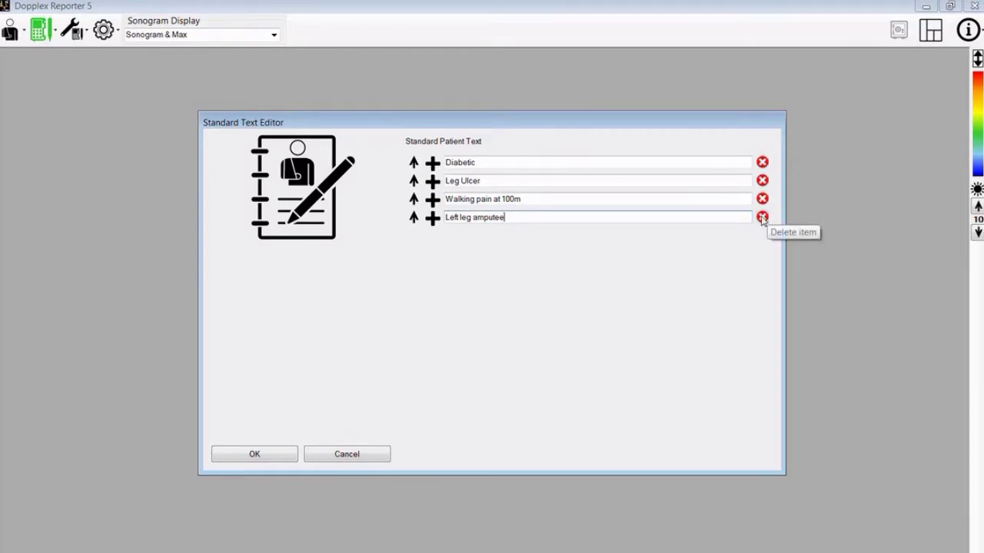
click(762, 217)
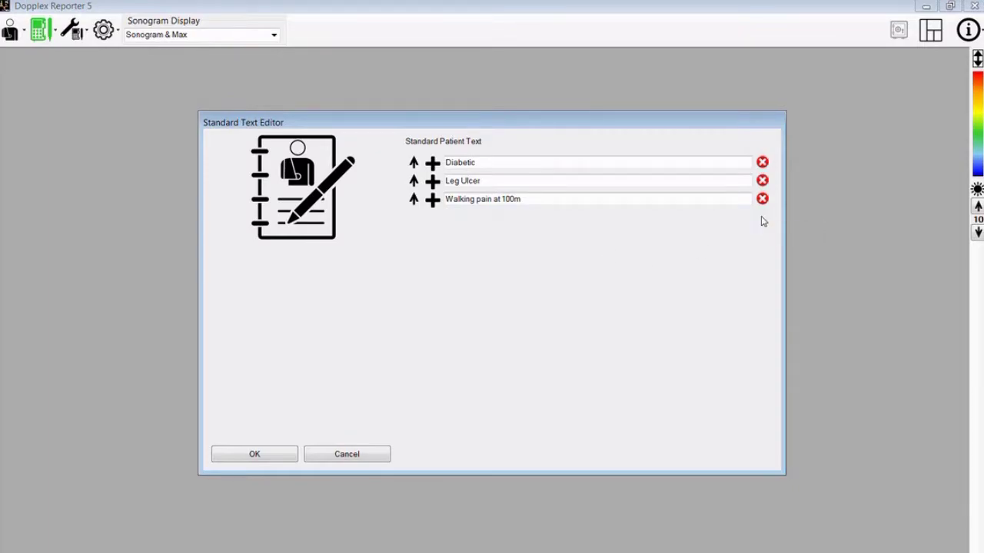
click(413, 200)
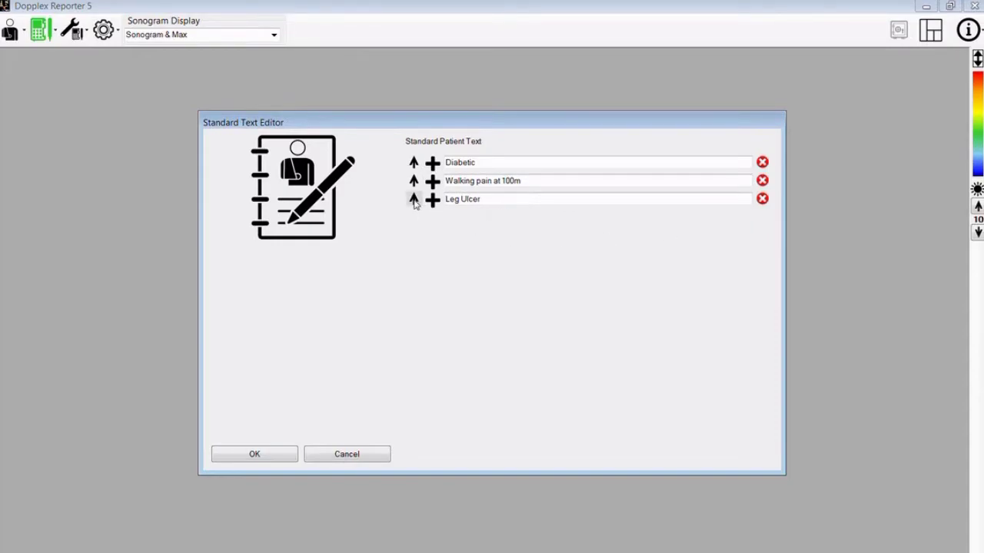
click(414, 181)
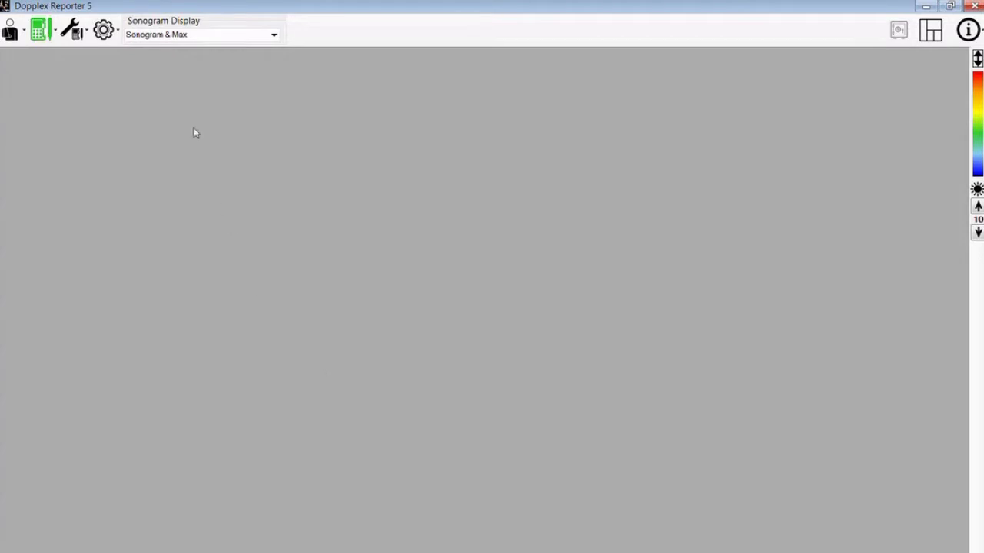
- Open Edit standard test text from Settings and insert a blank row after 'Toe pressures abnormal'
click(106, 37)
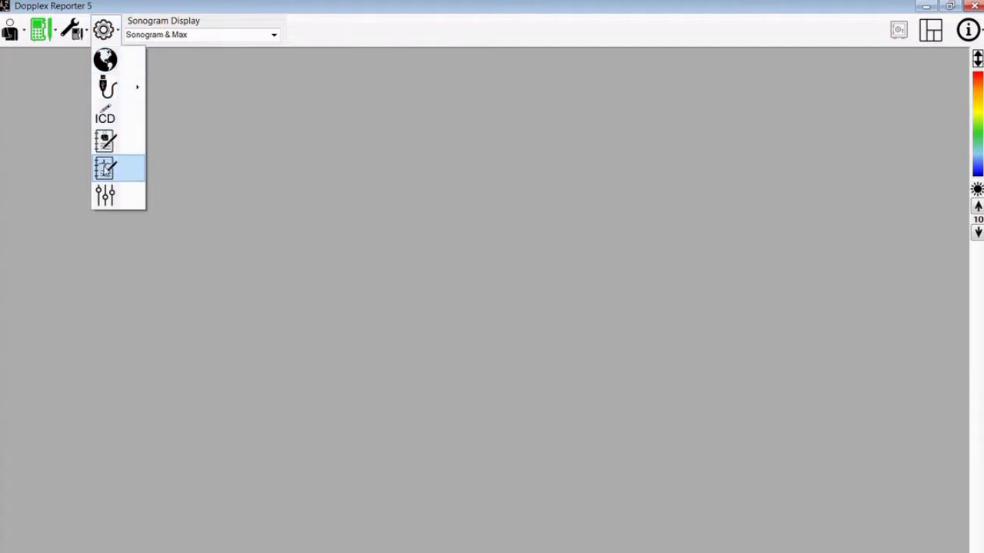
click(103, 169)
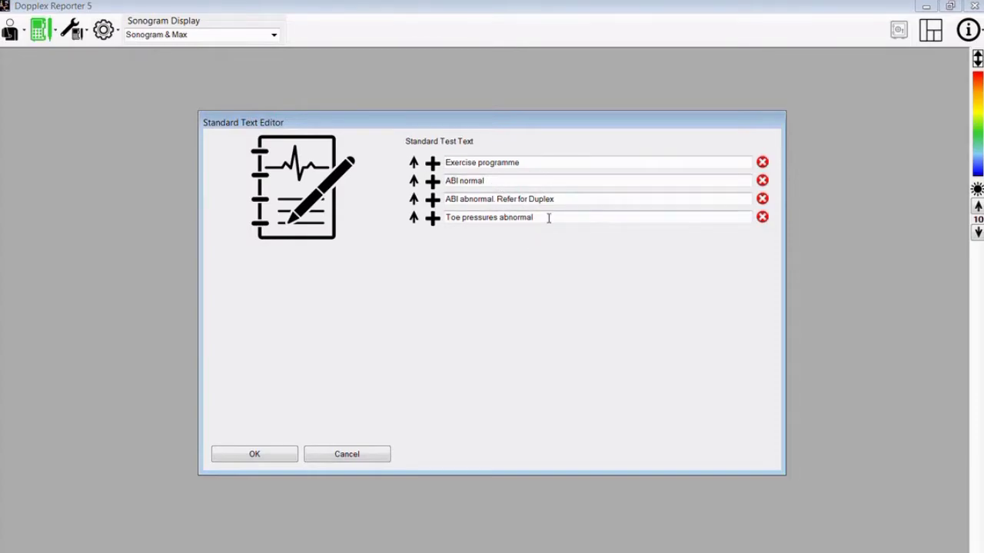
click(433, 220)
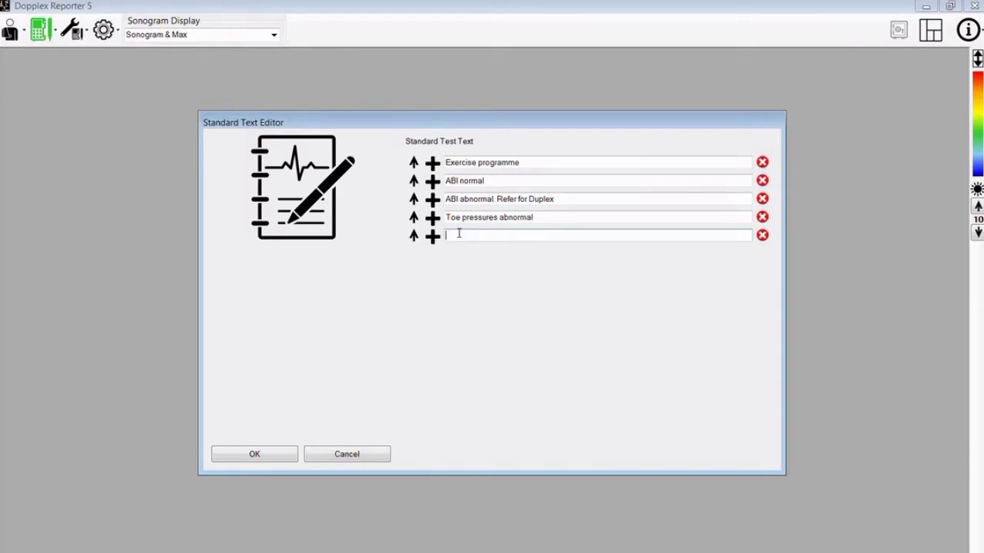
- Enter 'Toe pressures and ABIs abnormal. Suspect moderate PAD.' in the new row and save the list
click(459, 233)
text(Toe pressures and ABIs abnormal)
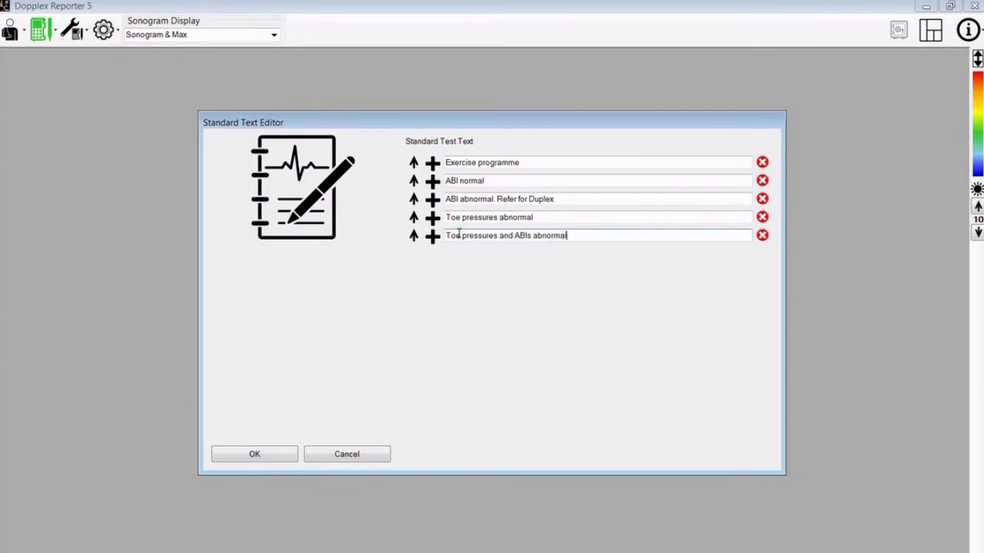
text(. Suspect moderate PAD)
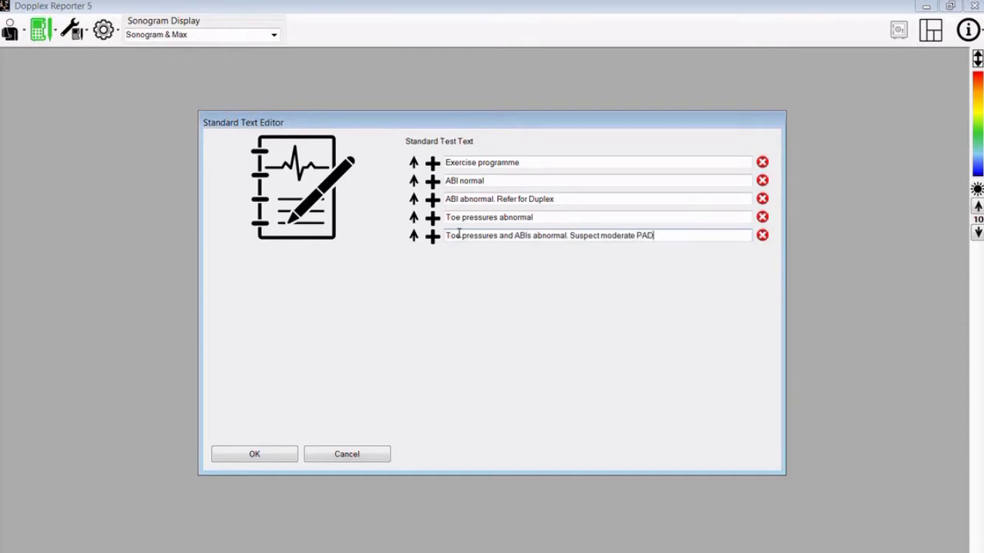
text(.)
click(269, 464)
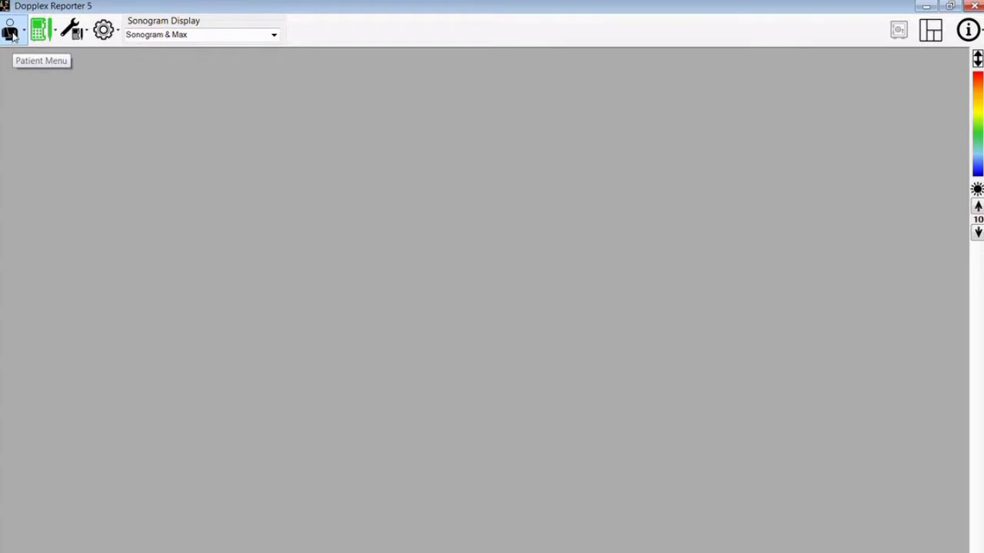
- Choose Create New Patient from the Patient Menu
click(11, 33)
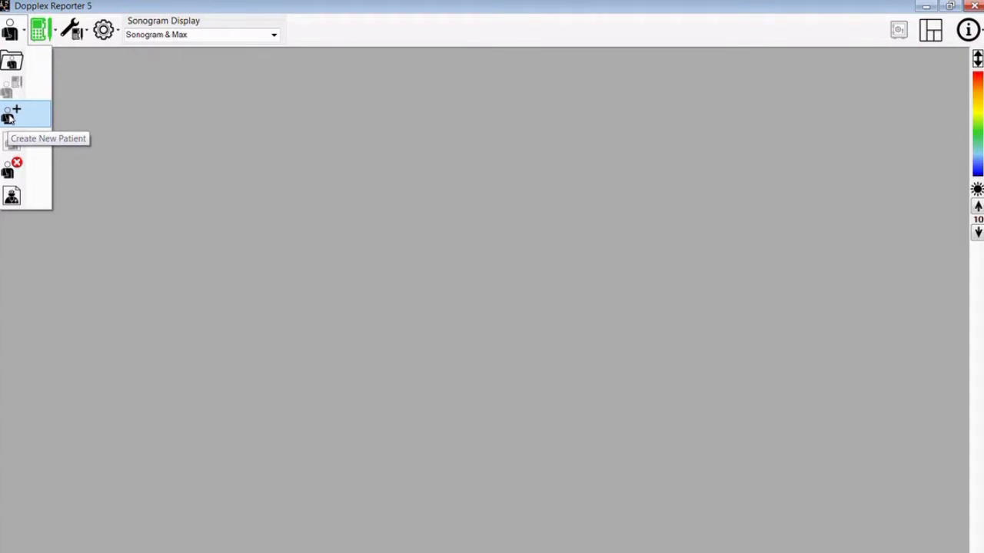
click(9, 116)
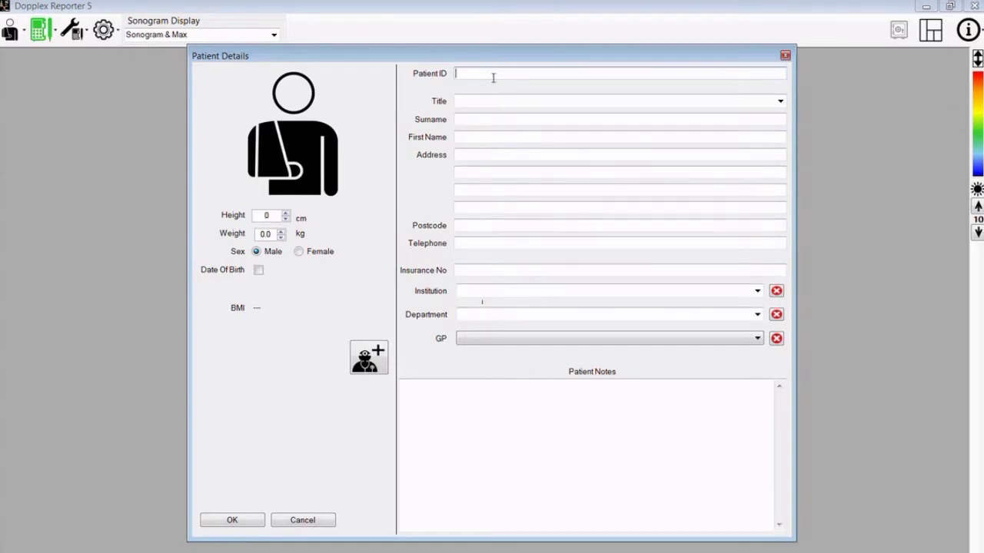
- Enter the patient ID, title Mr, and the patient's surname and first name
text(12345678)
click(492, 98)
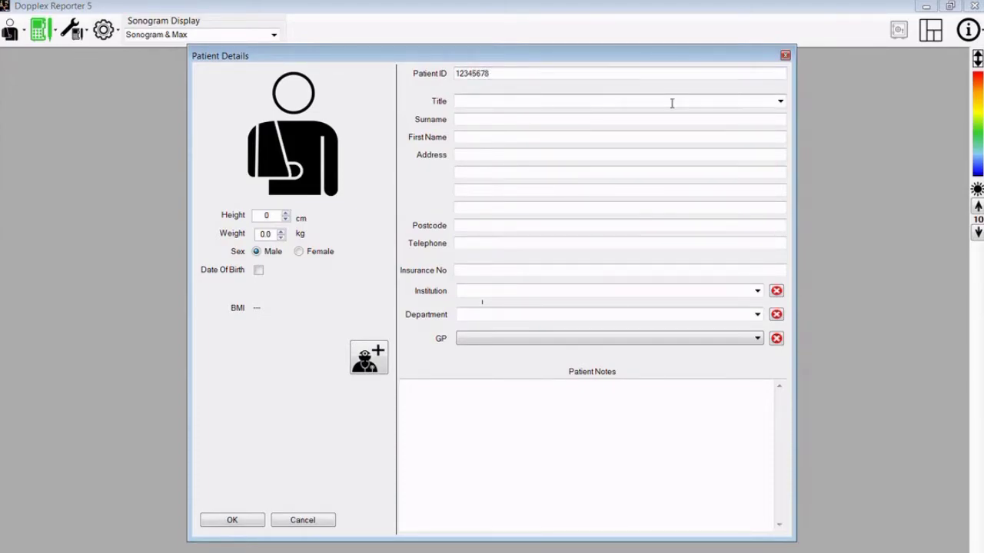
click(779, 100)
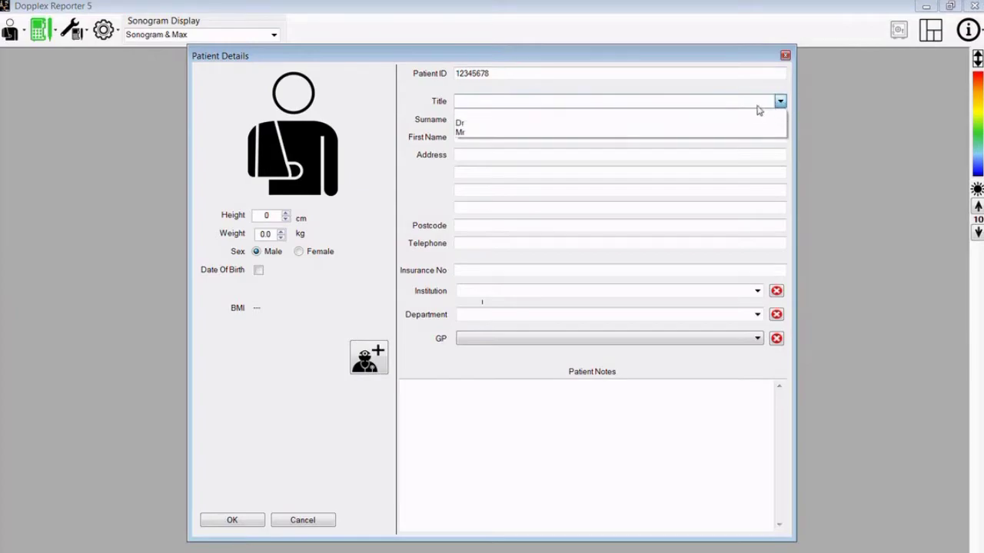
click(647, 133)
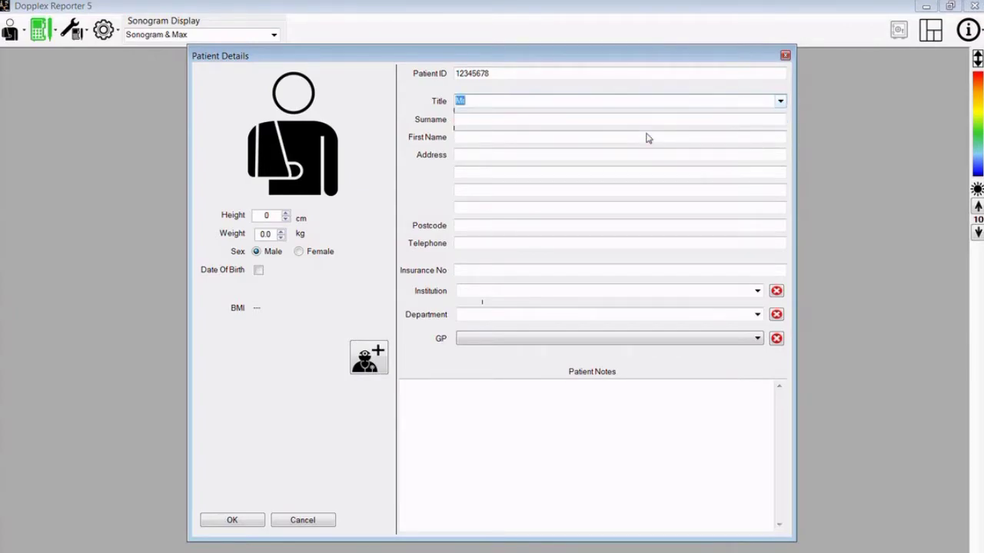
click(535, 120)
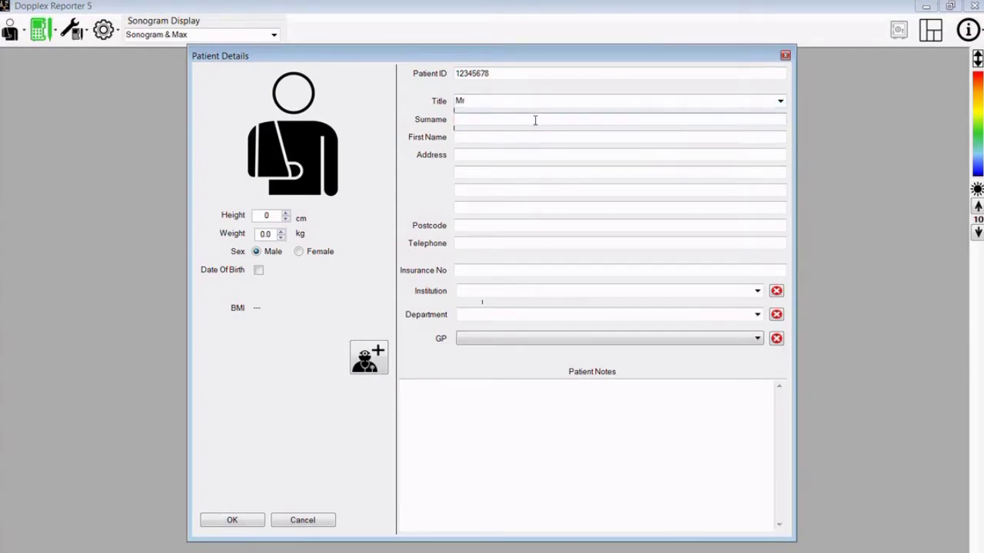
text(Smal)
text(th)
key(BackSpace)
key(BackSpace)
key(BackSpace)
key(BackSpace)
text(ith)
click(548, 136)
text(John)
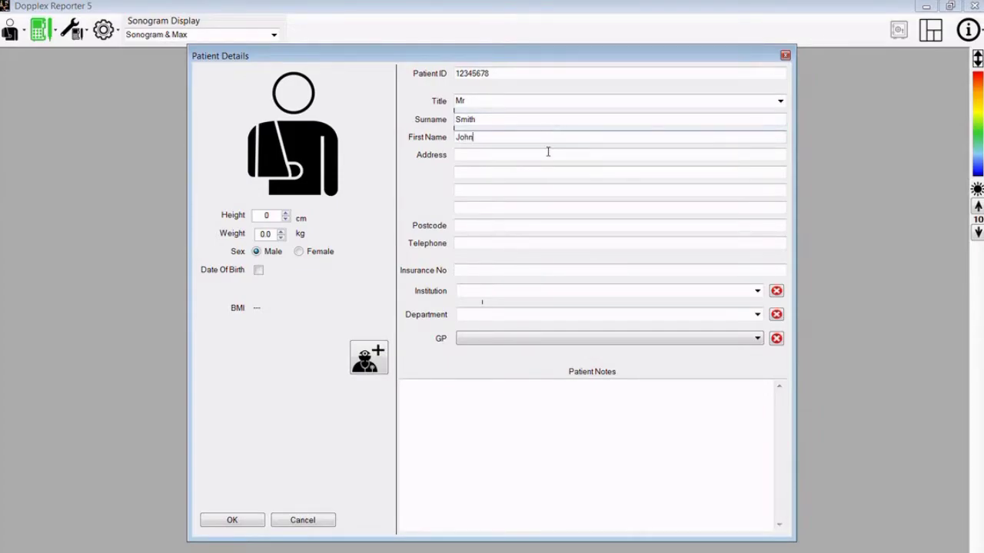
- Fill in the patient's two address lines, postcode, telephone number and insurance number
click(548, 153)
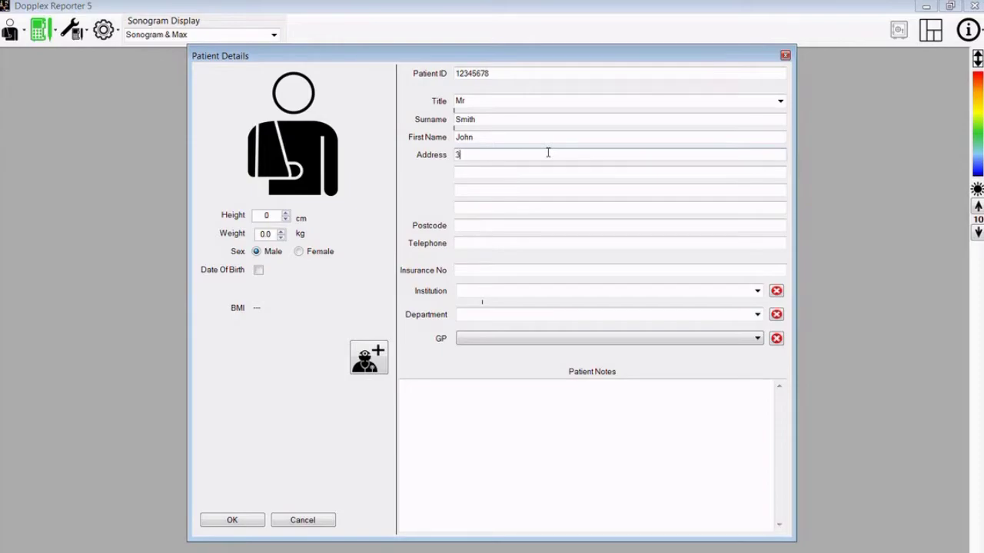
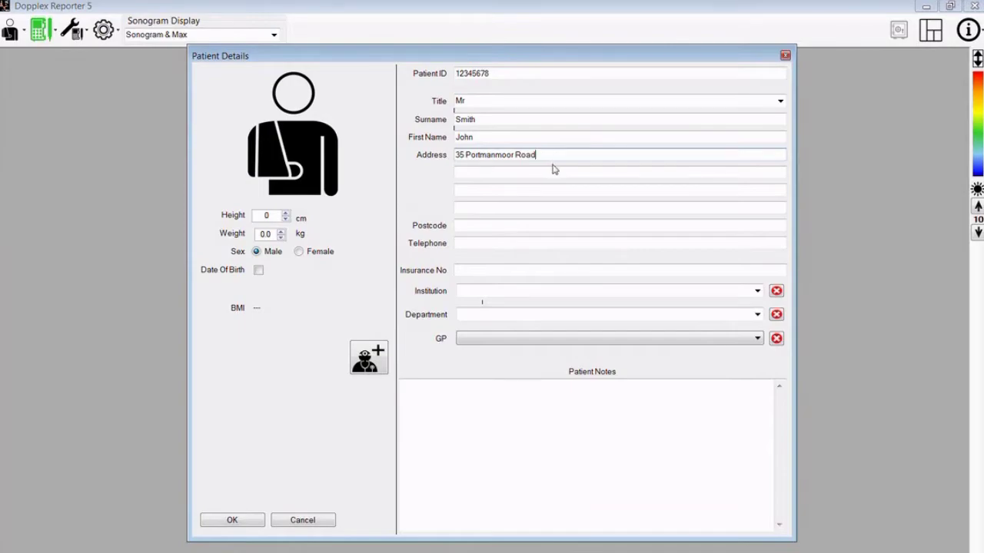
click(556, 172)
text(Cardiff)
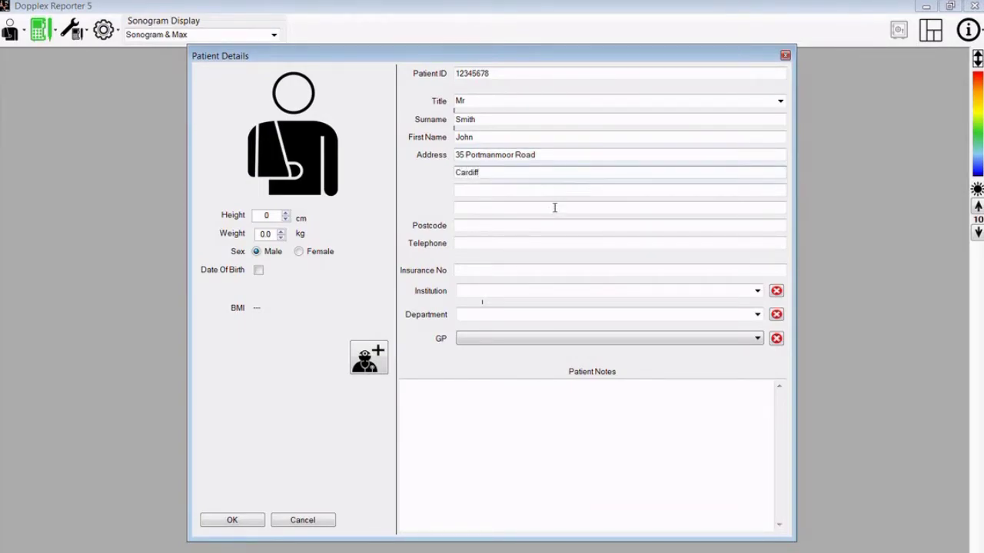
click(531, 225)
text(CF24 )
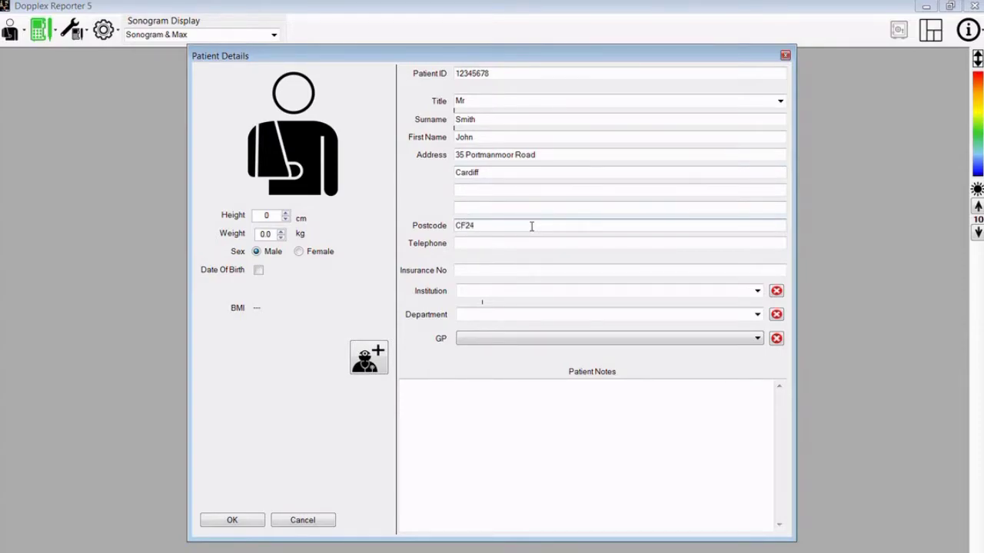
text(5HN)
click(545, 245)
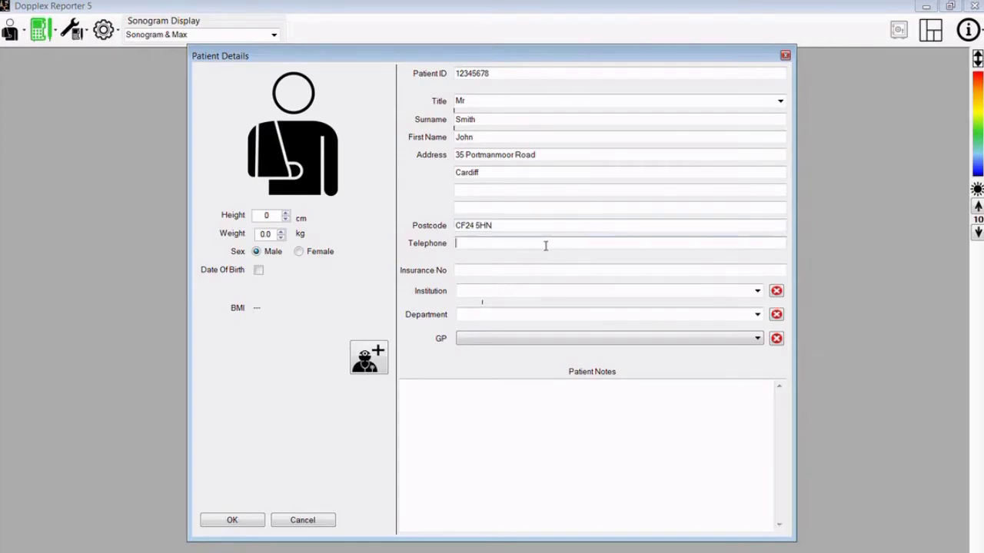
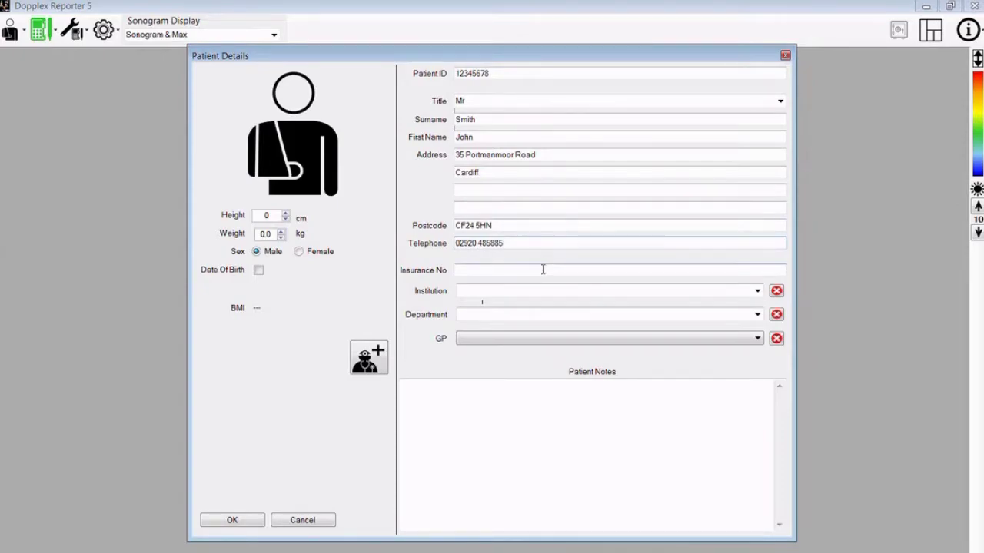
click(545, 269)
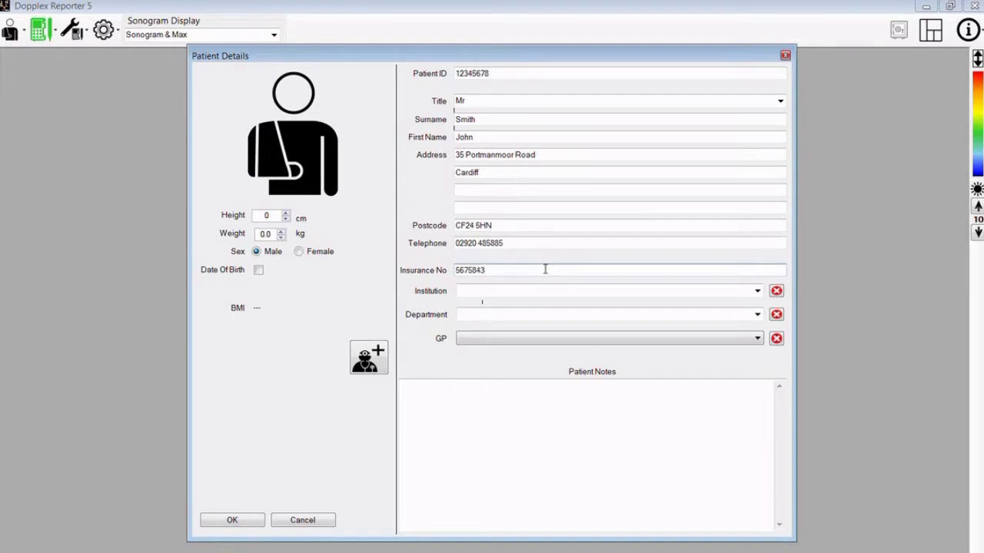
- Enter institution Royal Glamorgan and department Vascular Studies, then pick the RGH Surgery GP
click(757, 291)
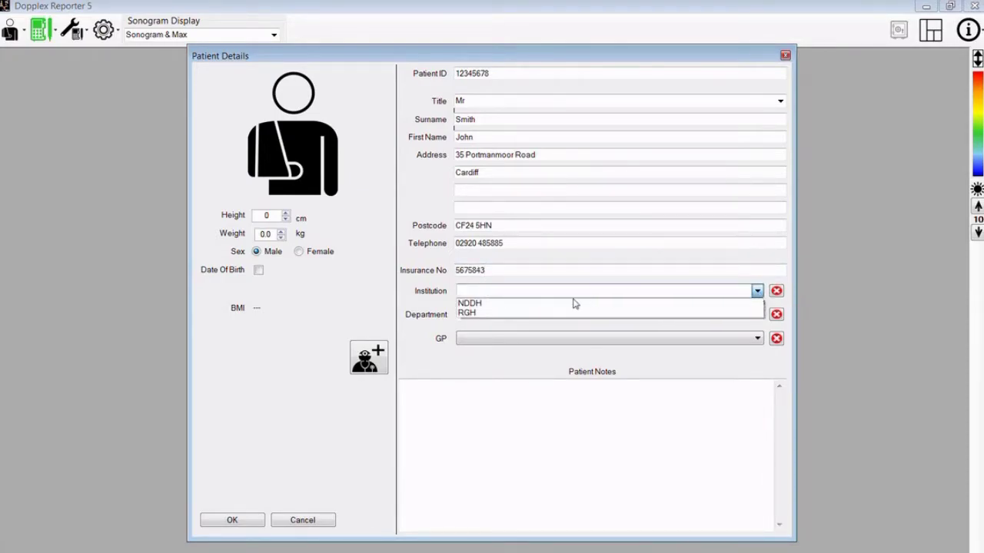
click(525, 291)
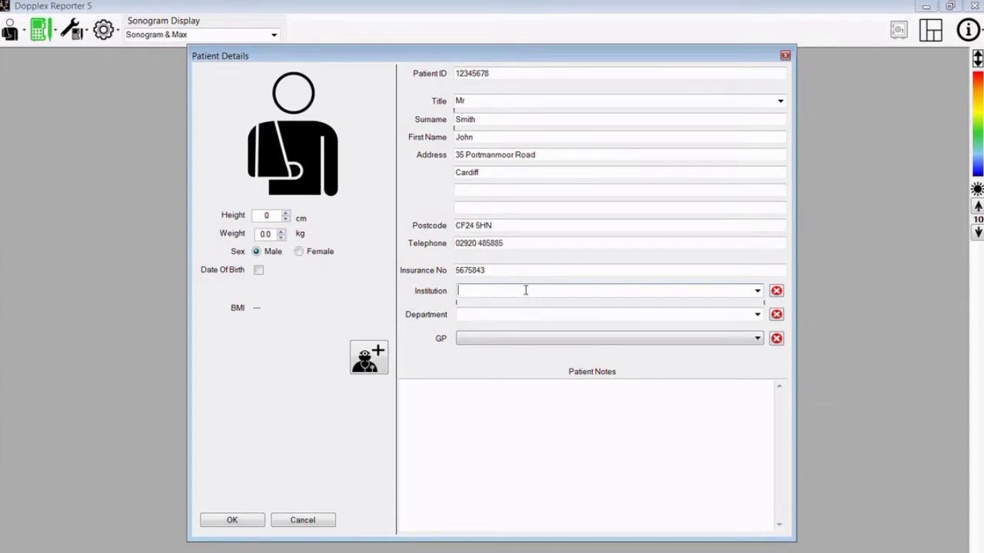
text(Royal Glamorgan)
click(551, 314)
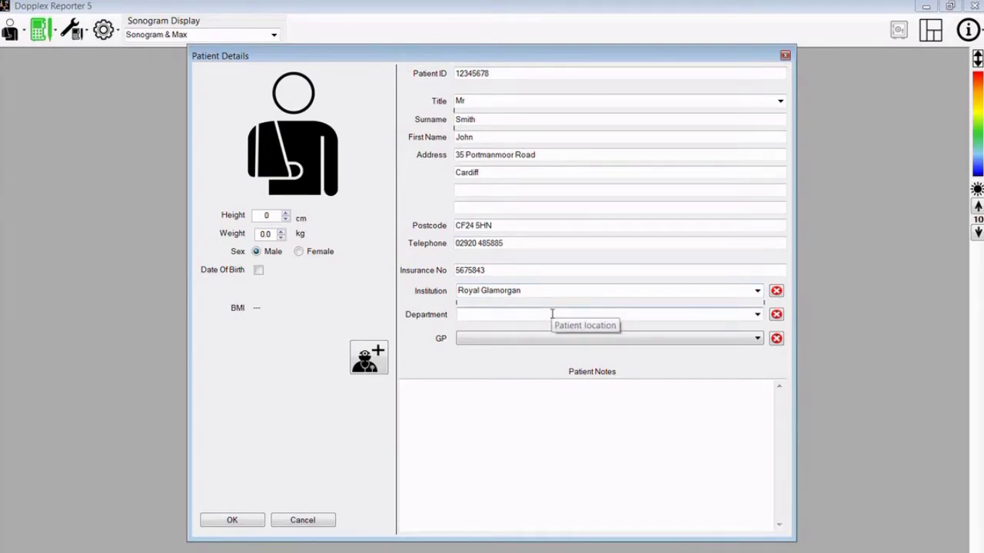
text(Vascular Studies)
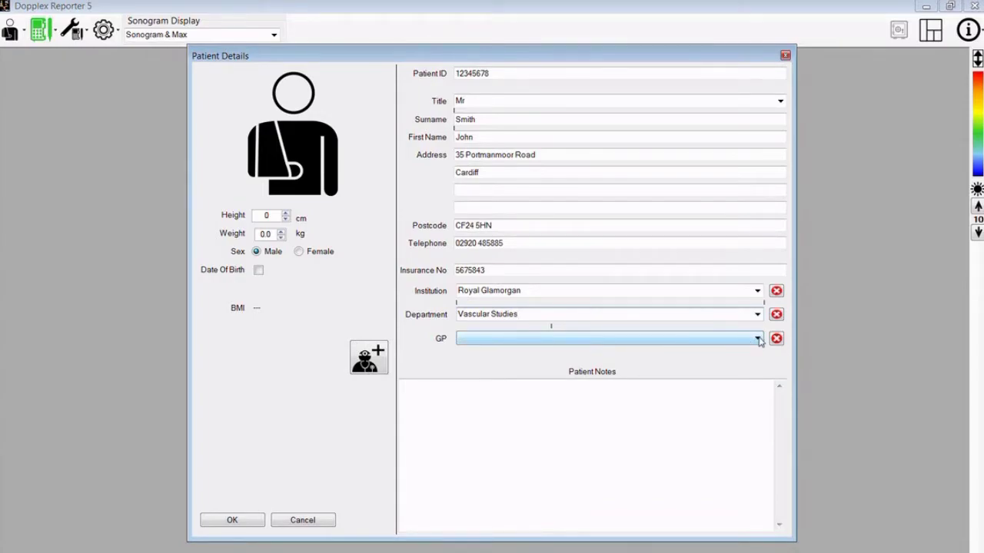
click(758, 339)
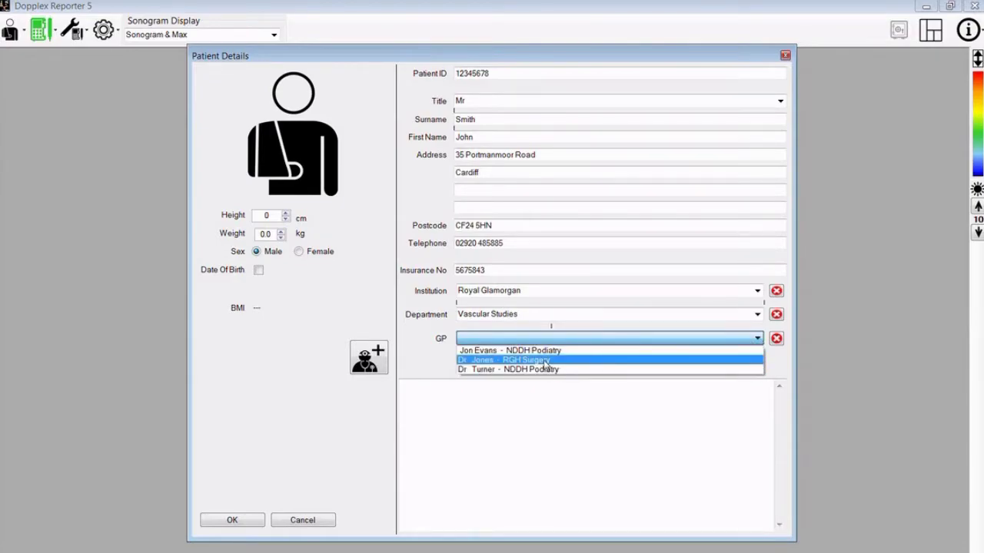
click(545, 362)
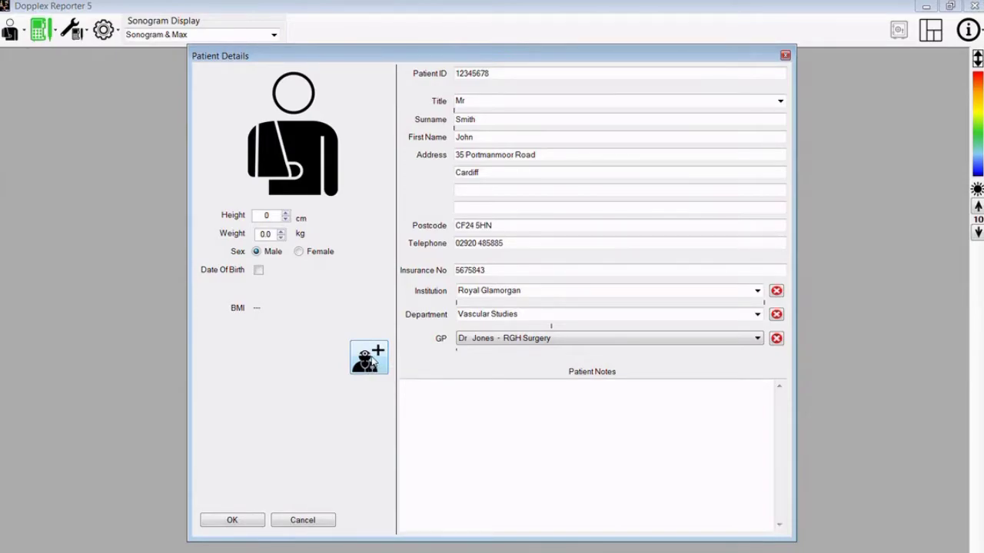
- Enter a height of 185 cm and a weight of 89 kg, and enable the date of birth
click(286, 214)
text(185)
click(281, 231)
text(89)
click(259, 271)
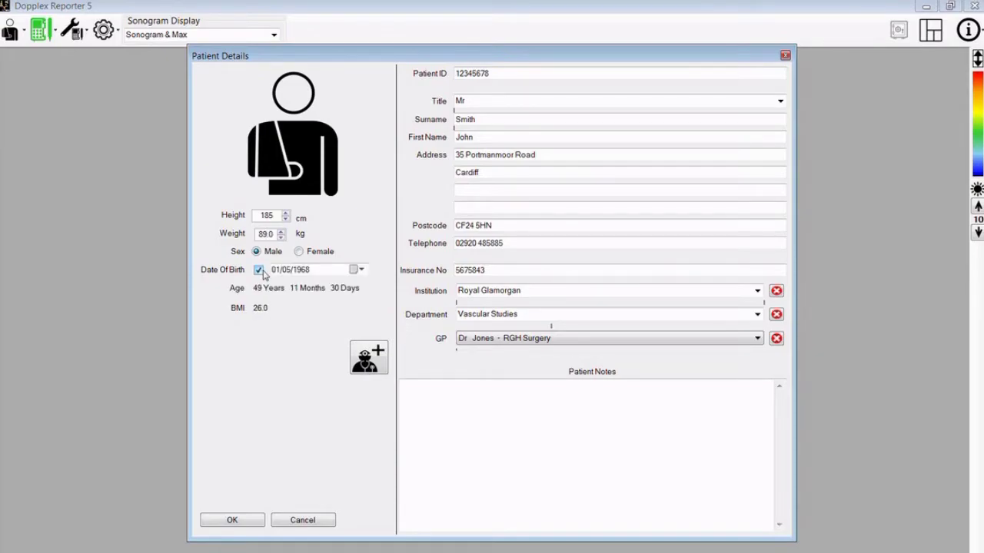
- Pick 16 March 1944 as the patient's date of birth in the calendar
click(356, 271)
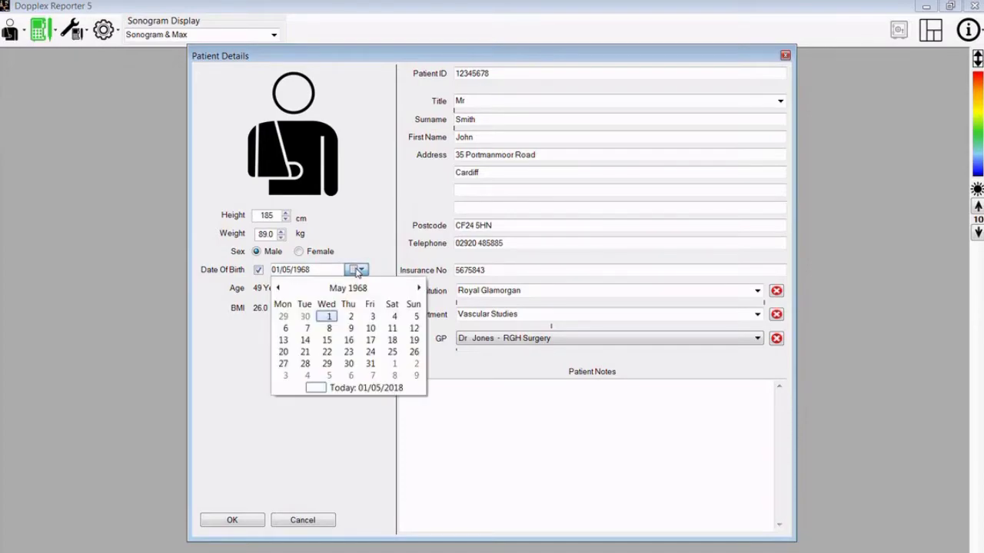
click(351, 289)
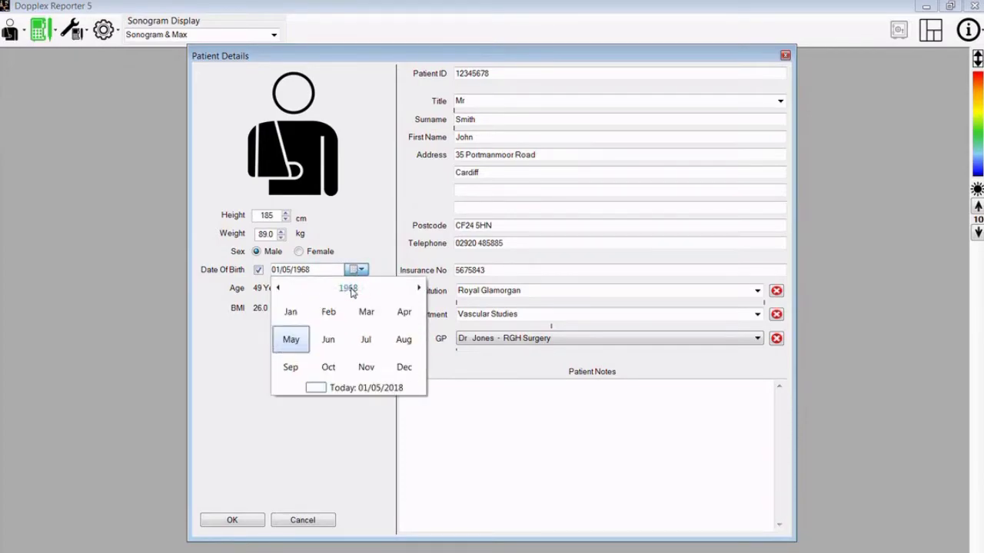
click(349, 289)
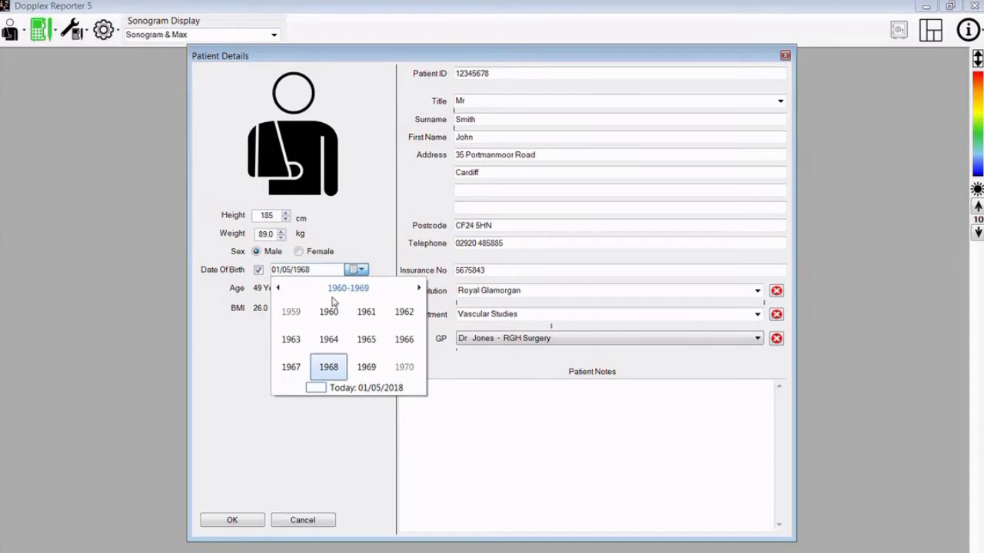
click(279, 289)
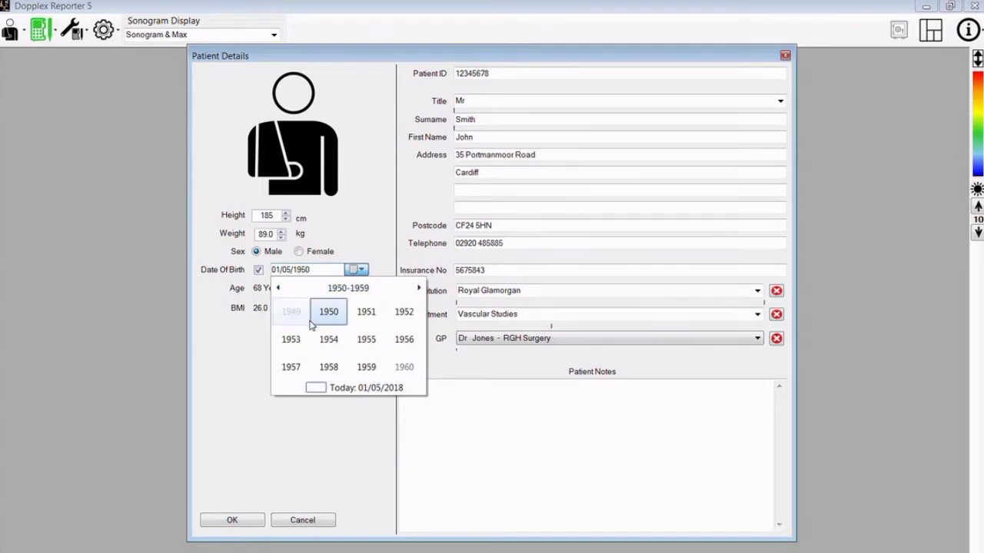
click(278, 289)
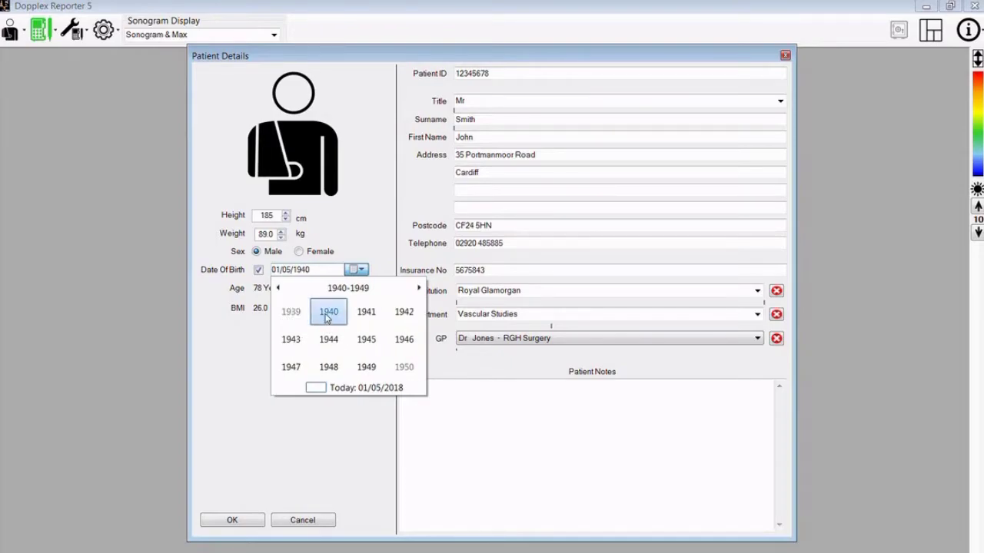
click(327, 341)
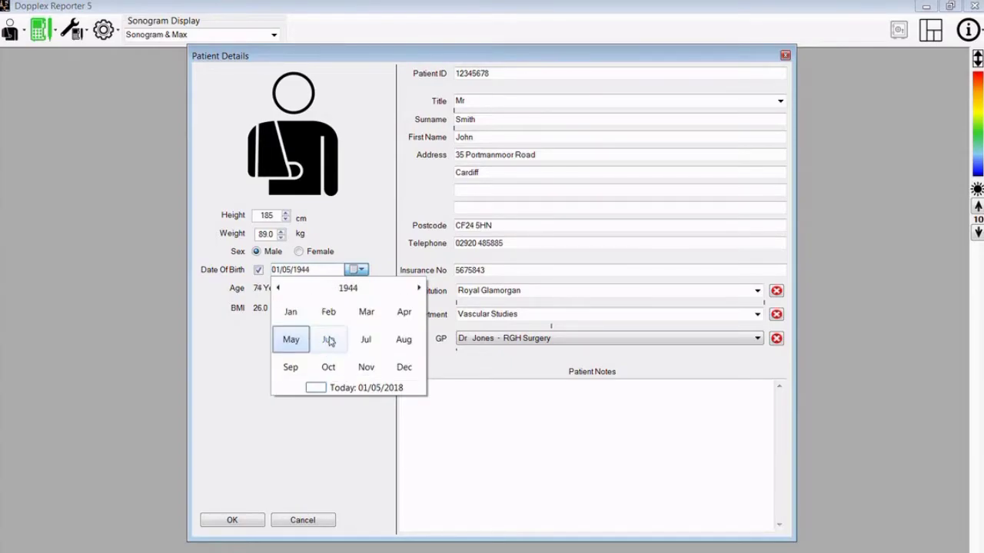
click(367, 314)
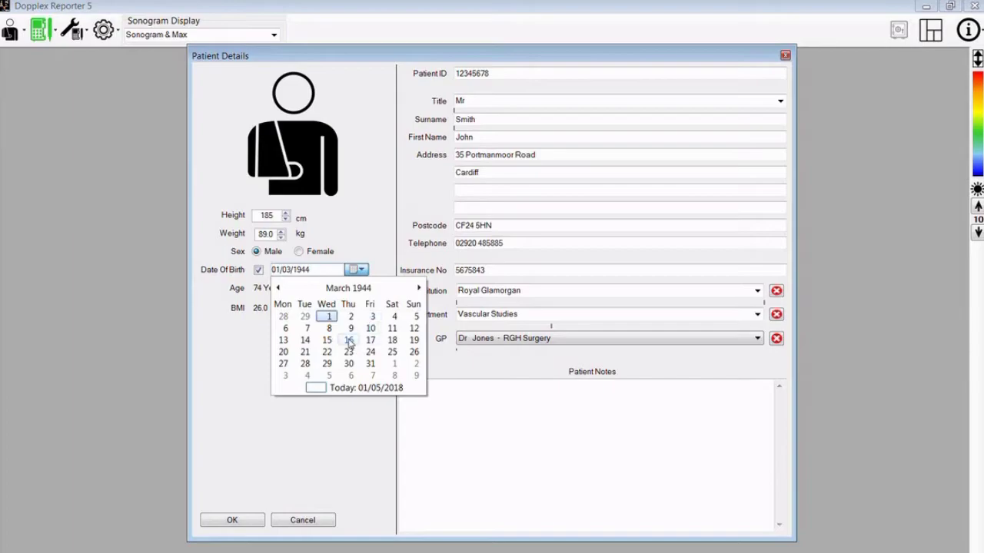
click(355, 342)
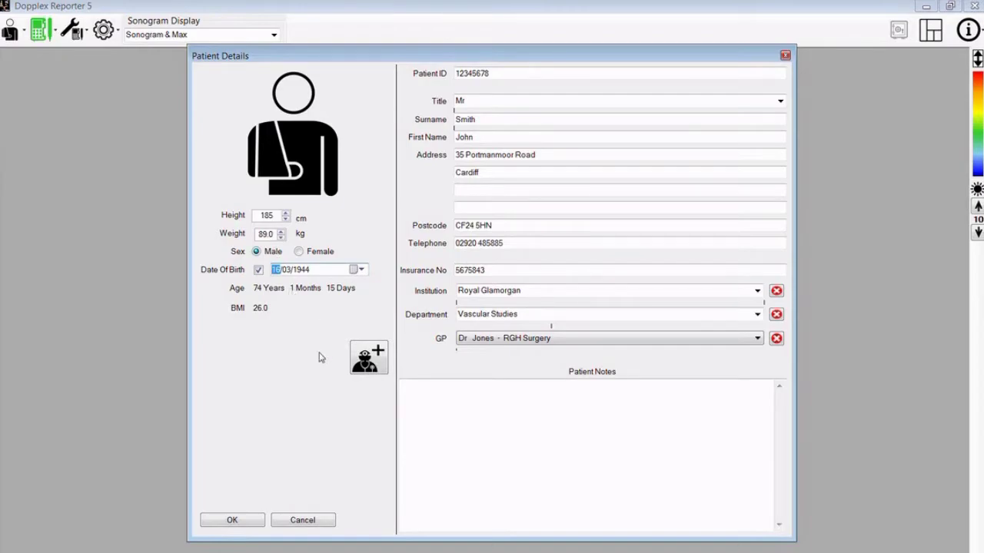
- Add the patient note 'Patient seen by Podiatirst' and save the patient details
click(417, 390)
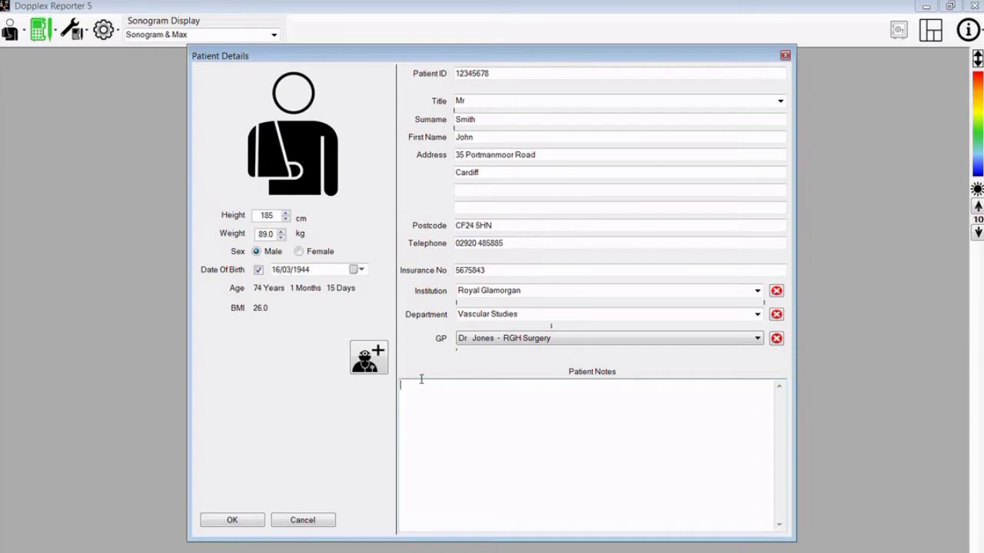
text(Patien)
text(t seen )
text(by)
text( Podiati)
text(rst)
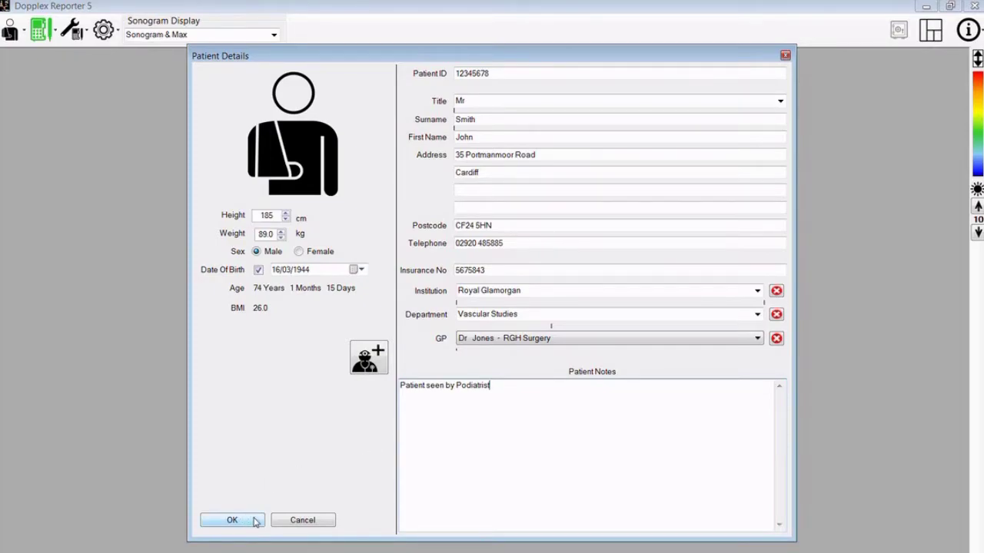
click(256, 522)
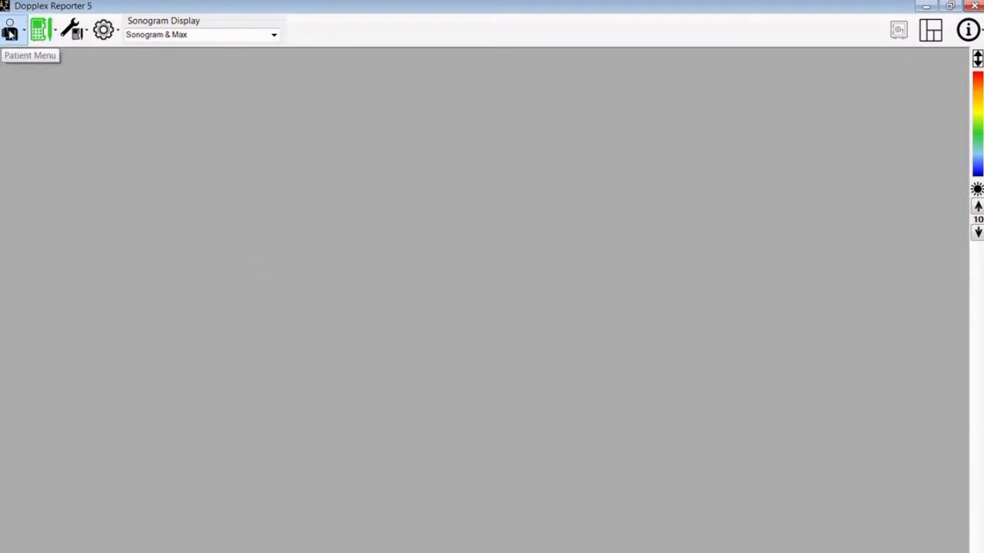
- Open the newly saved patient's record from the list of saved patients
click(11, 34)
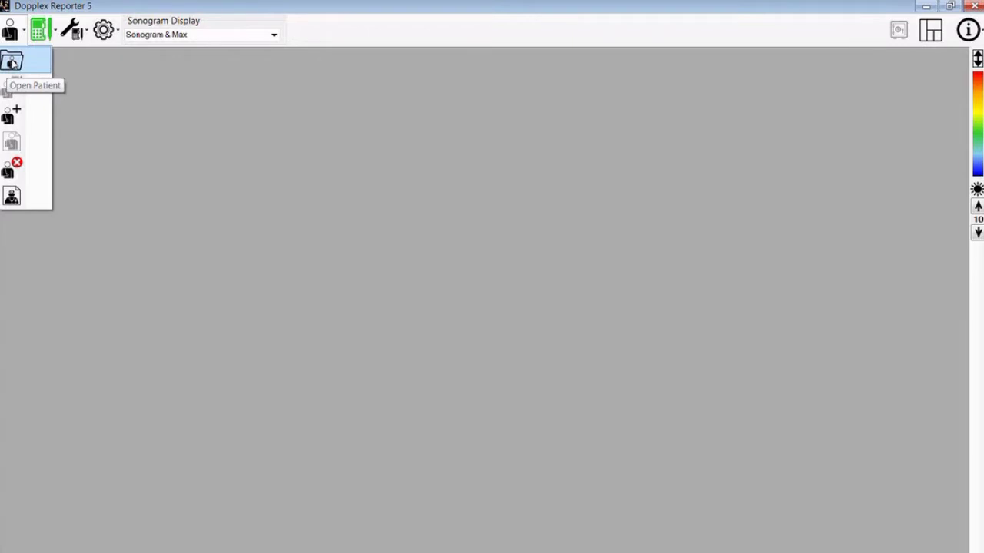
click(12, 61)
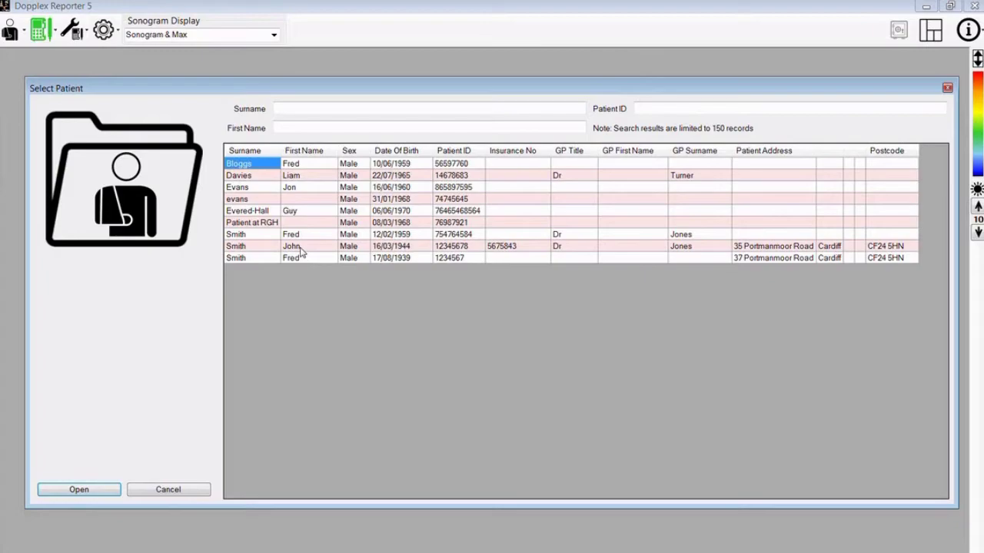
click(301, 247)
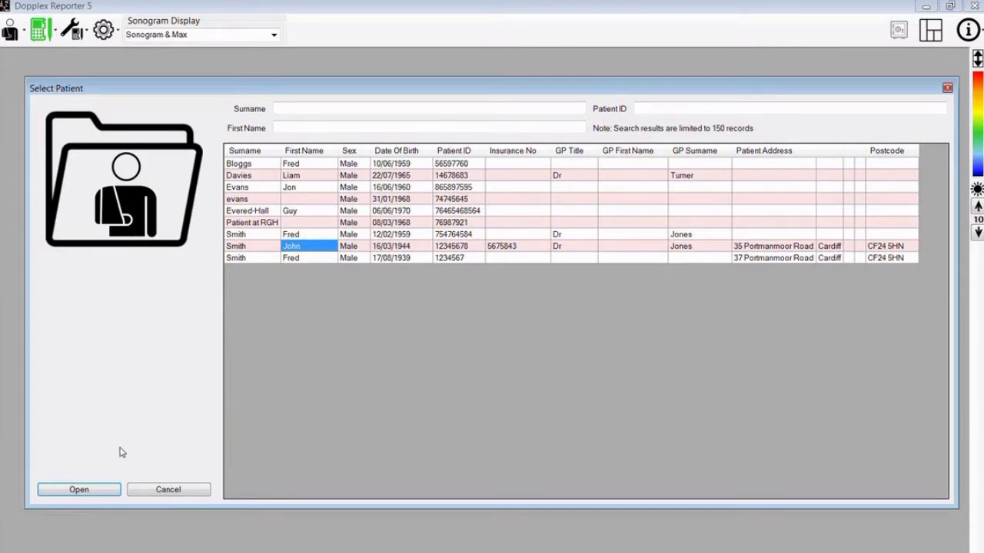
click(103, 491)
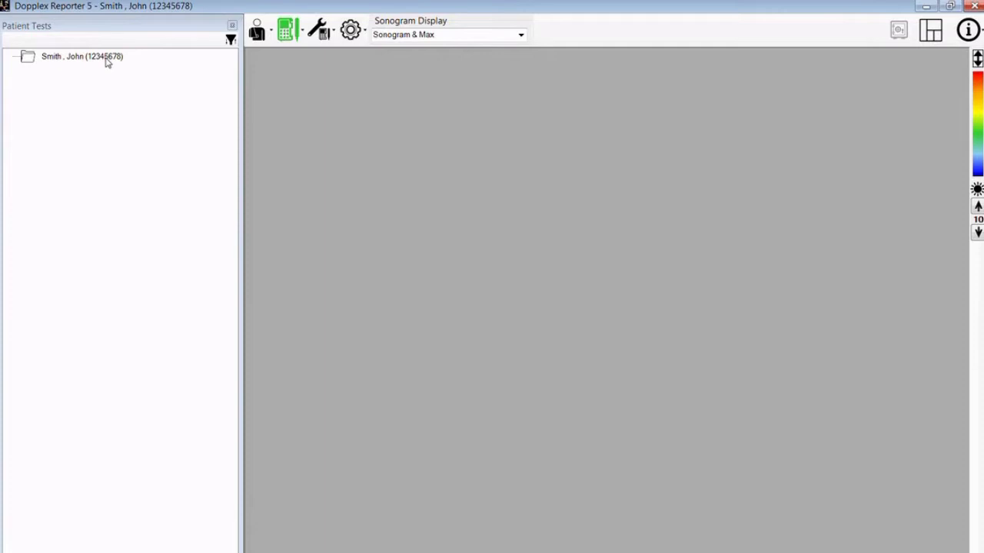
- Start a new test for the patient using the Diabetic Clinic profile
click(258, 32)
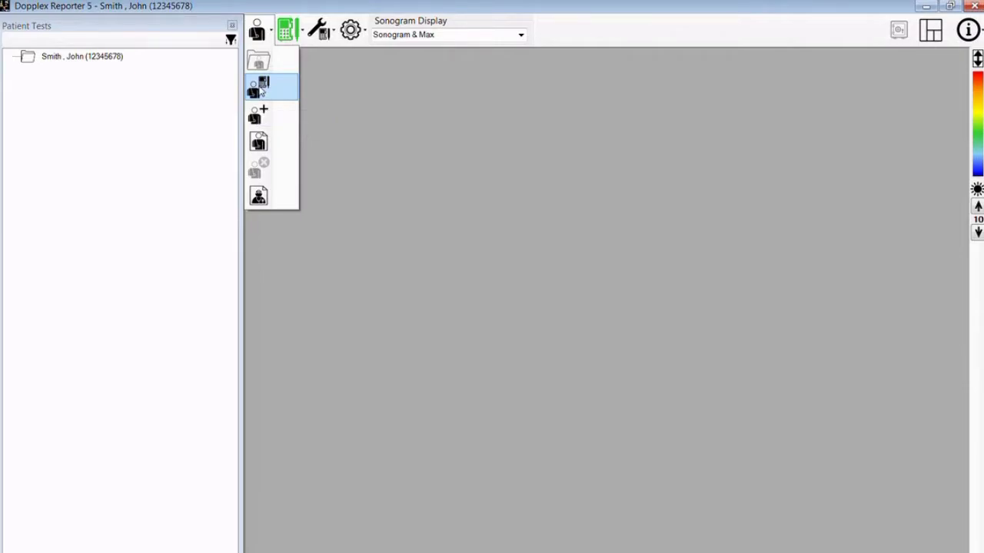
click(261, 89)
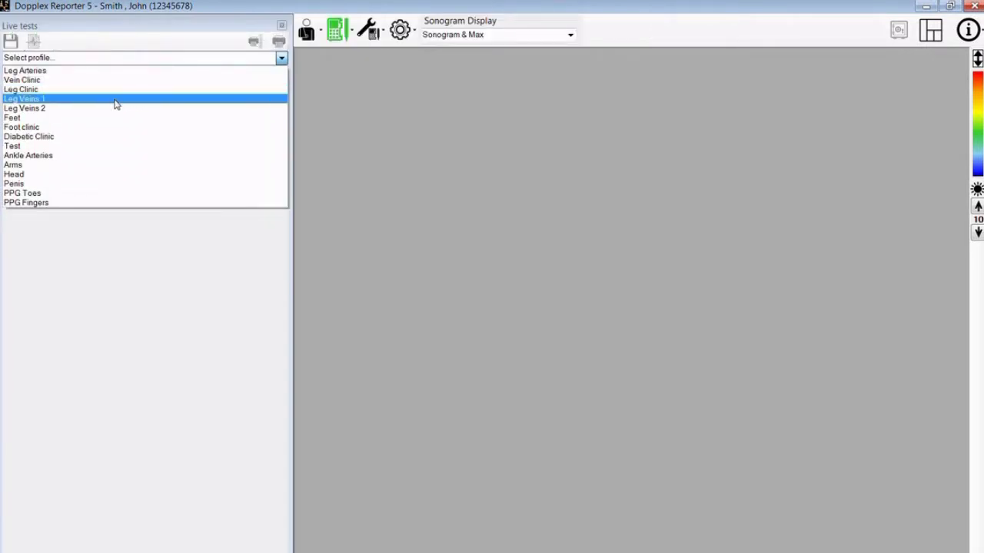
click(70, 138)
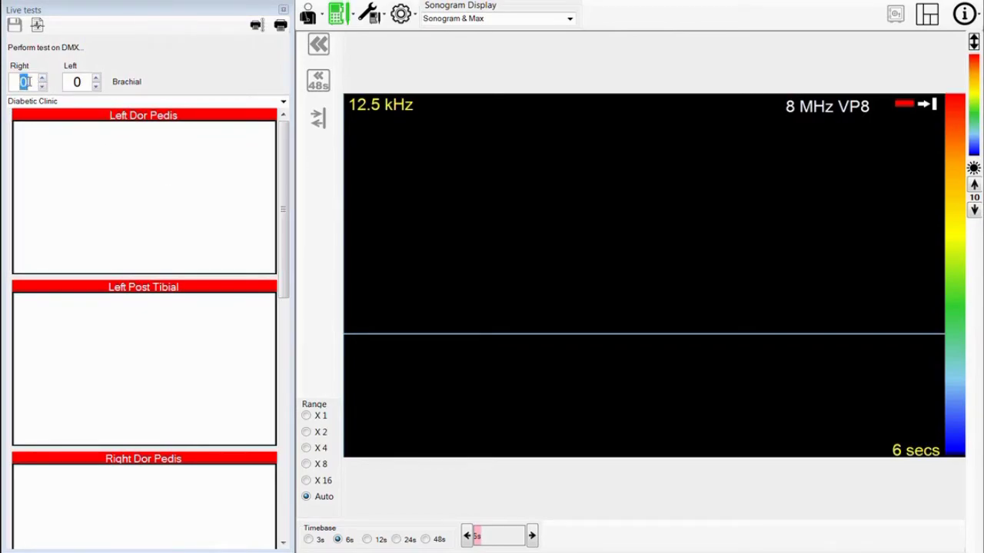
- Begin entering the right brachial pressure of 120
text(12)
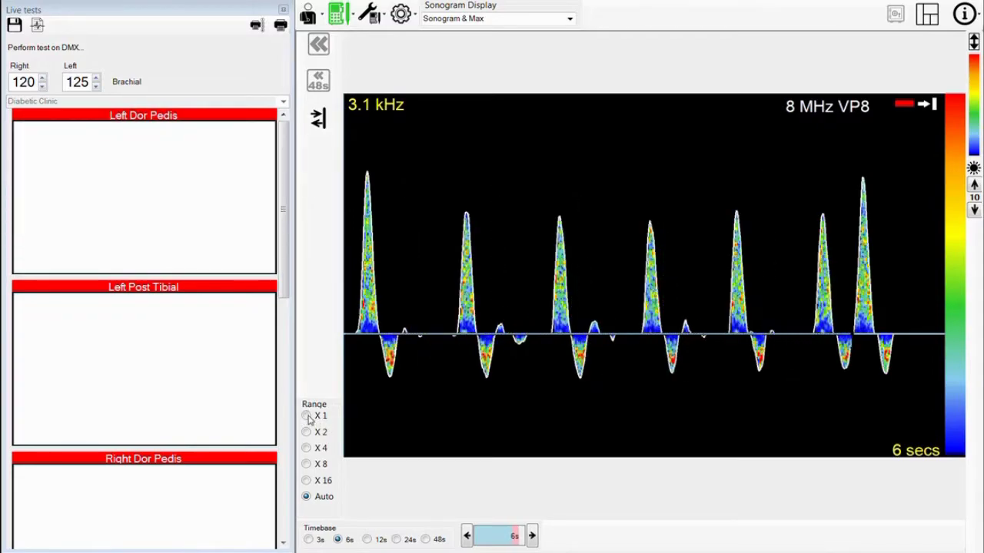
click(307, 416)
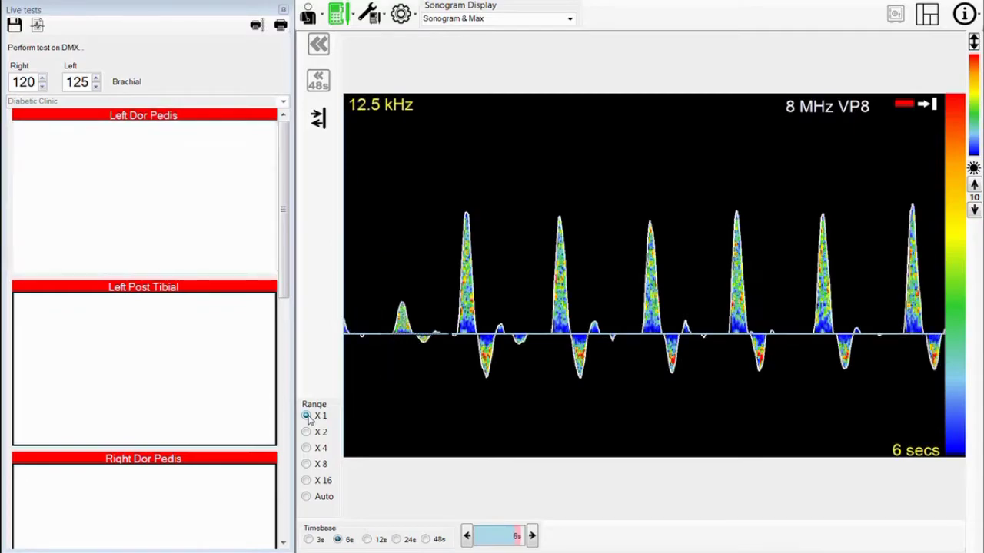
click(307, 432)
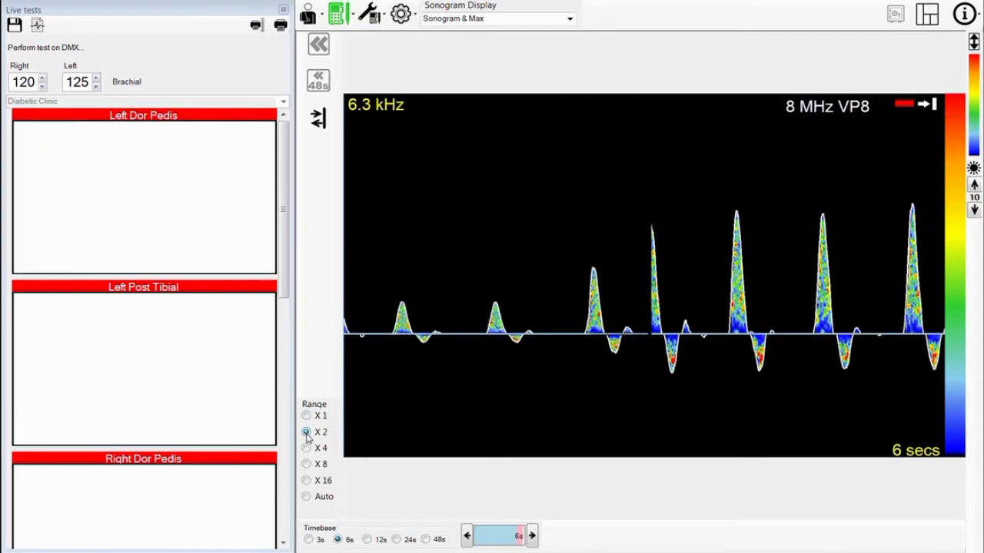
click(307, 448)
click(307, 465)
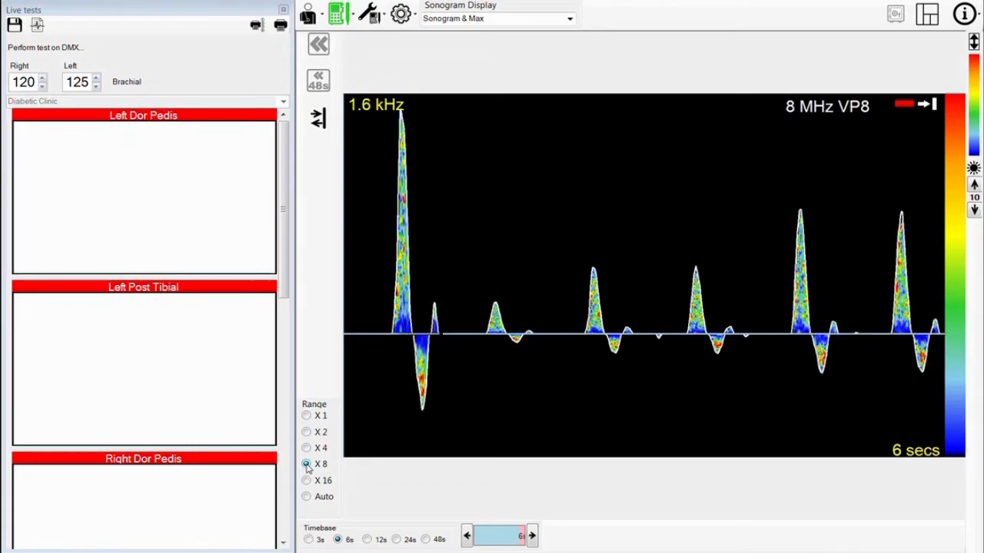
click(307, 481)
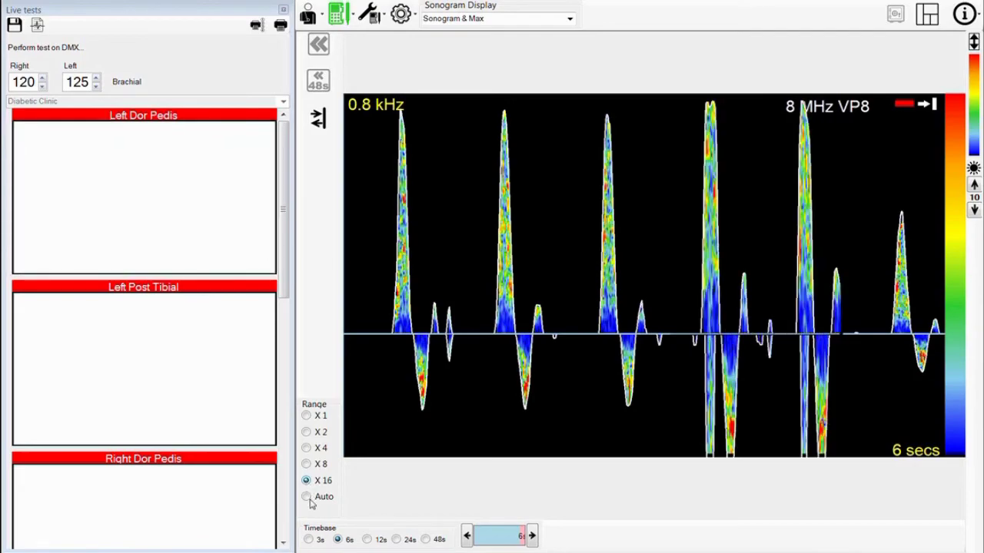
click(307, 498)
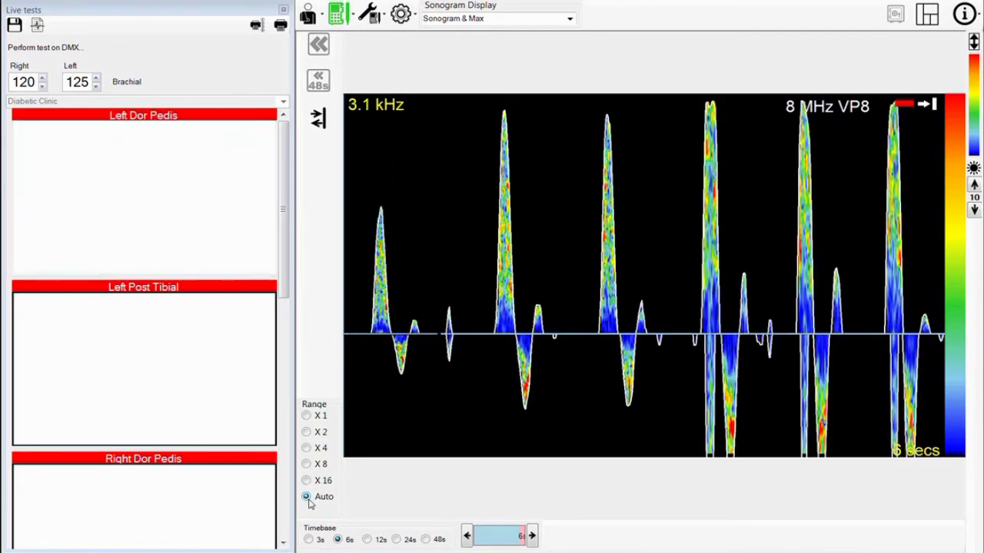
click(308, 540)
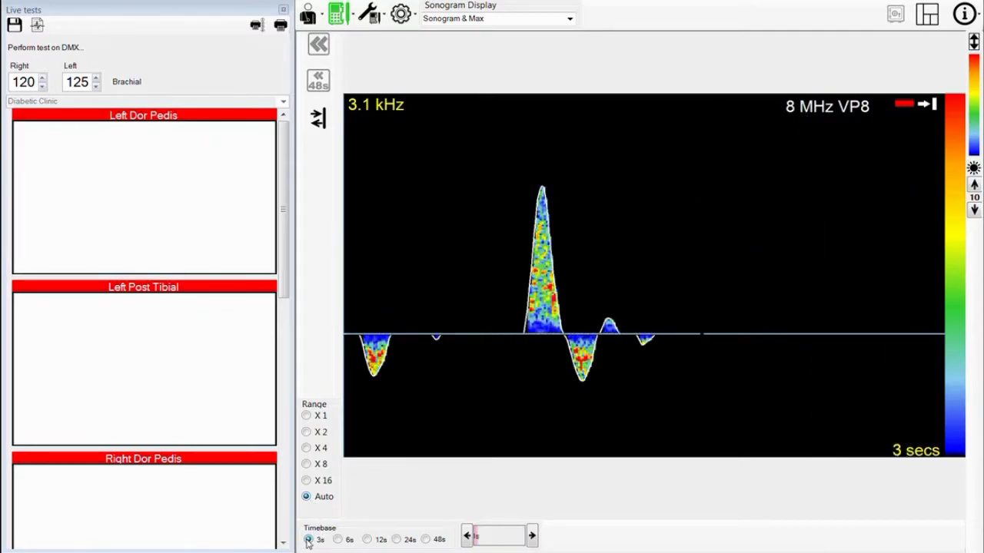
click(339, 540)
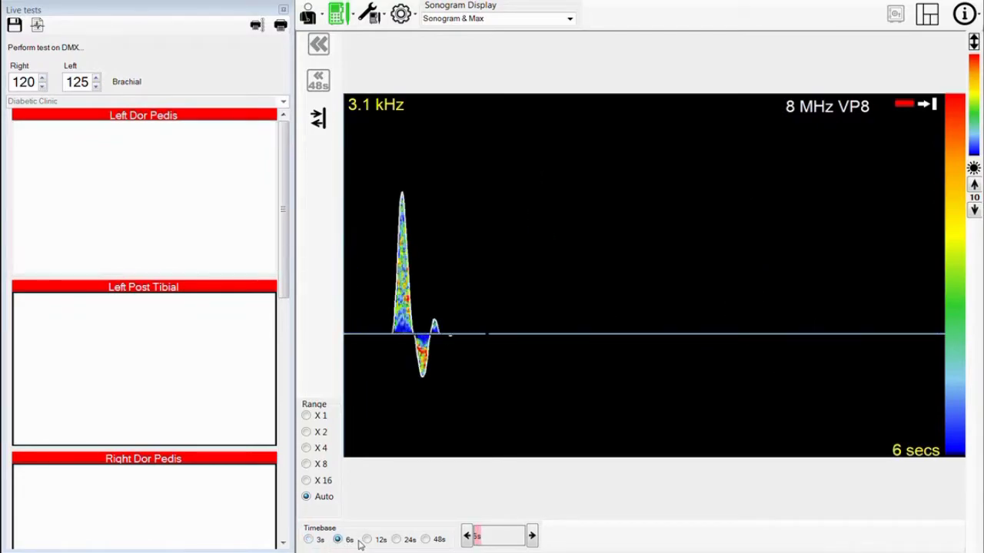
click(367, 541)
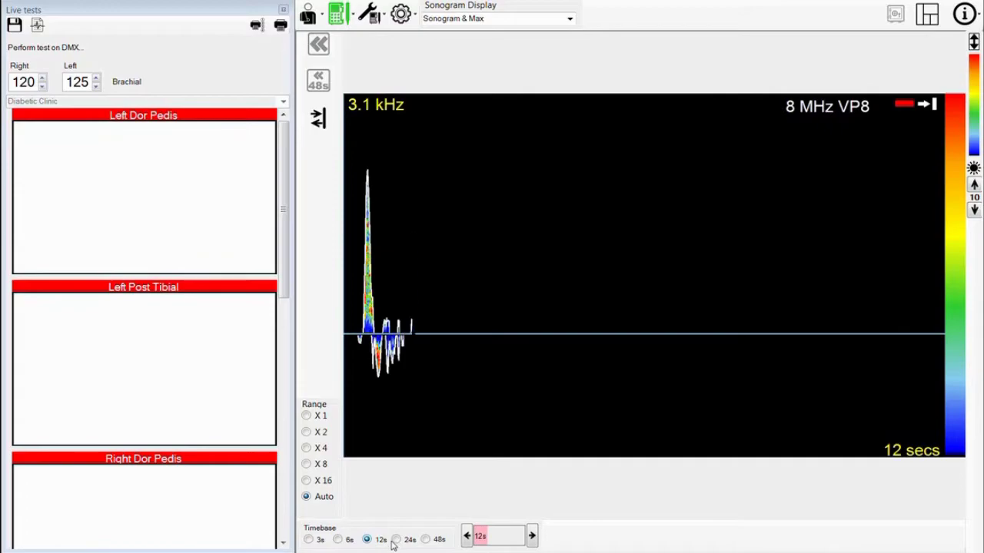
click(396, 540)
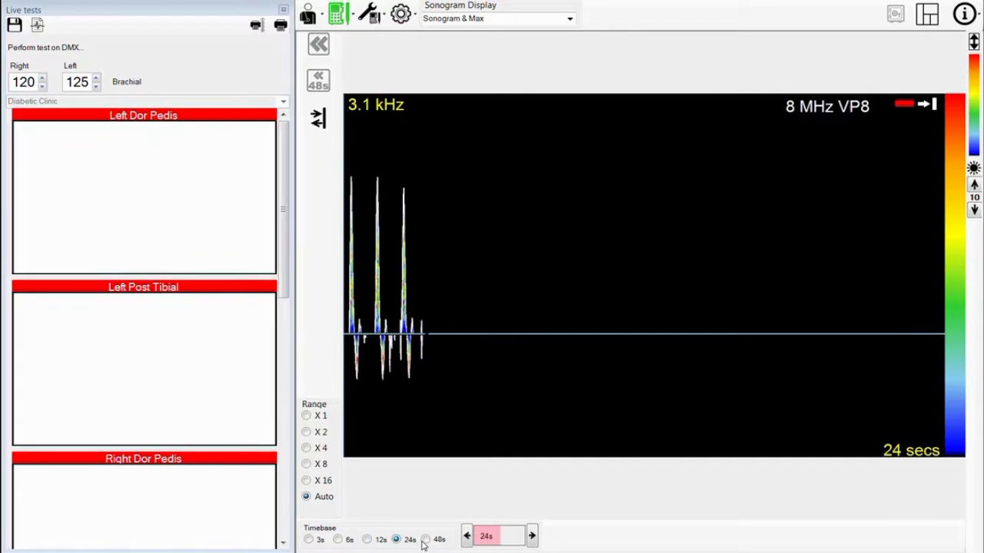
click(338, 540)
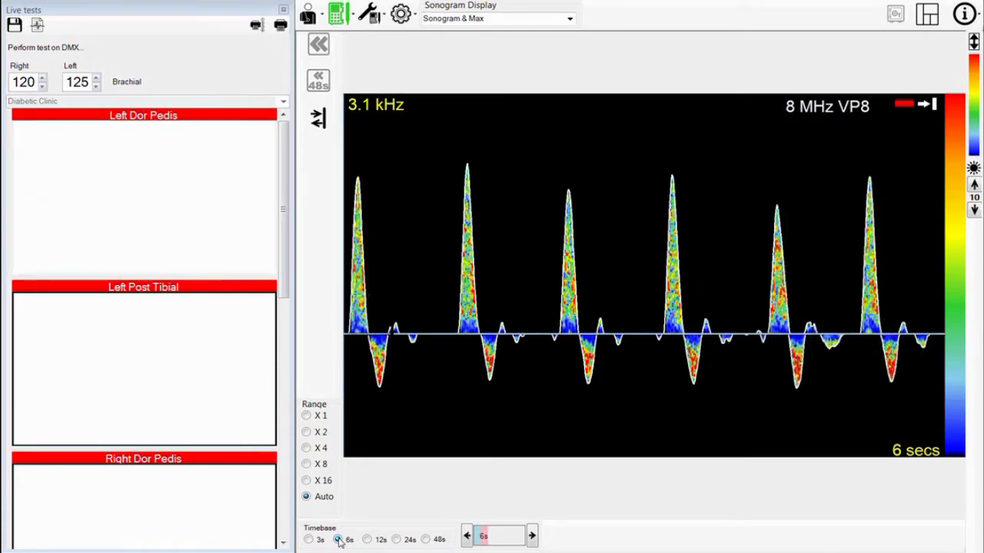
- Freeze the live sonogram trace
key(space)
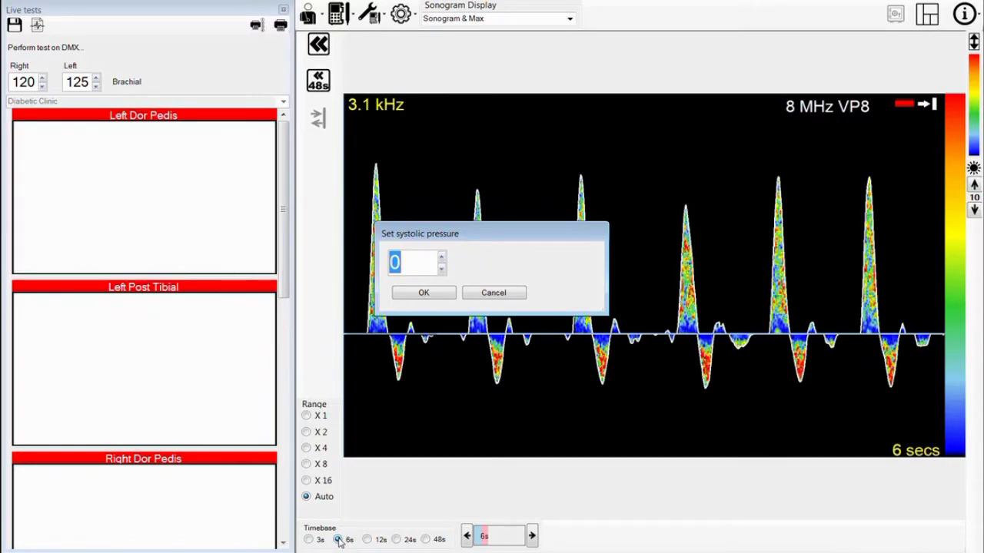
- Set the Left Dor Pedis systolic pressure to 140 mmHg
text(140)
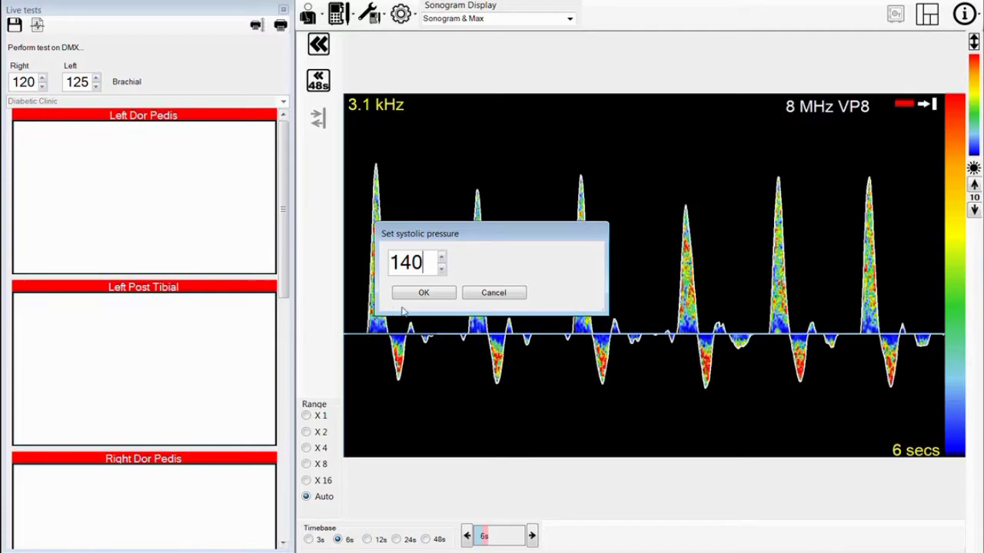
click(420, 293)
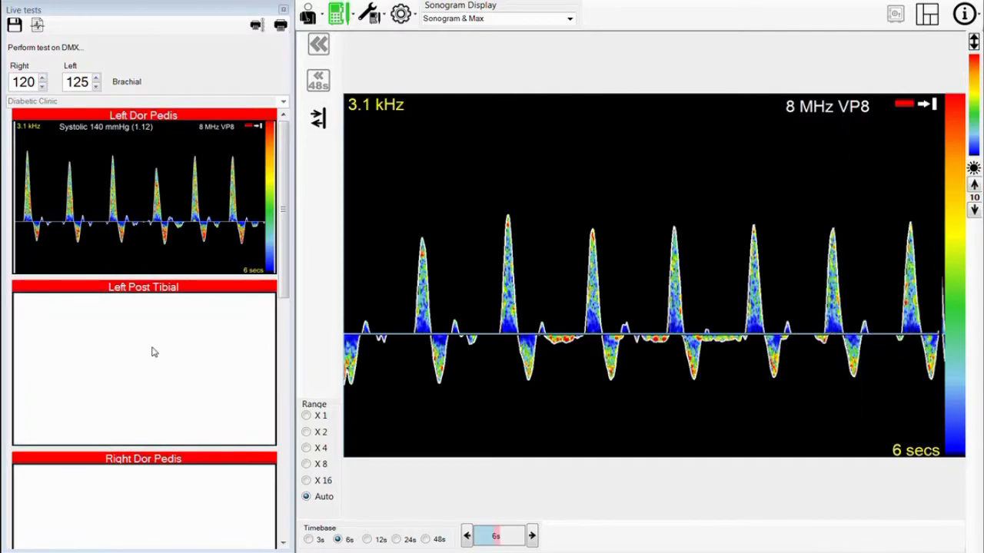
- Freeze the trace and store it as Left Post Tibial with systolic 135 mmHg
key(space)
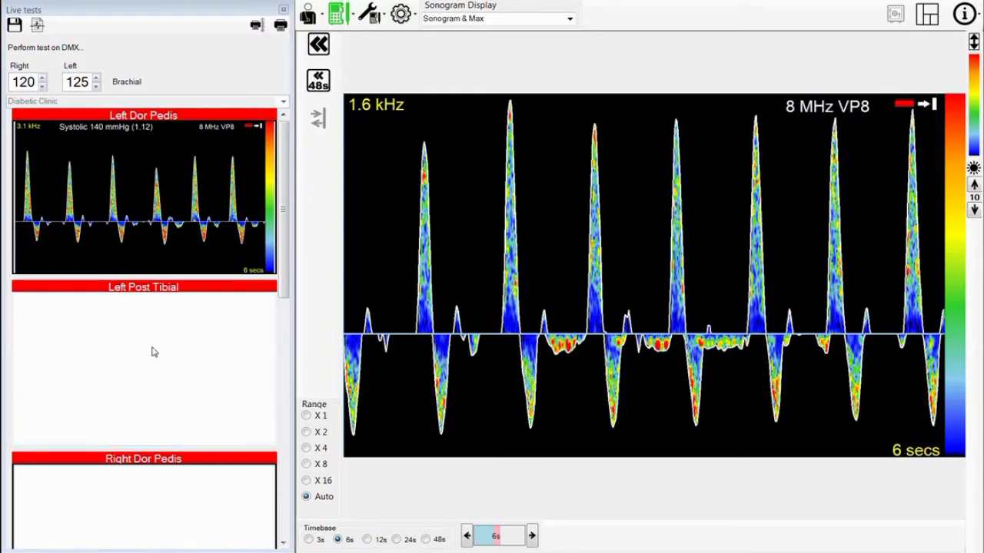
click(152, 352)
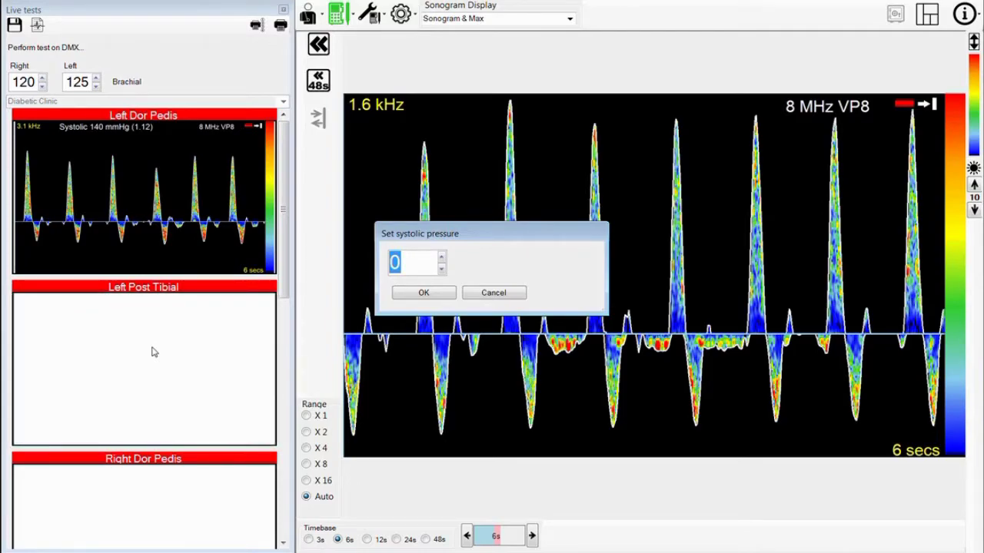
text(135)
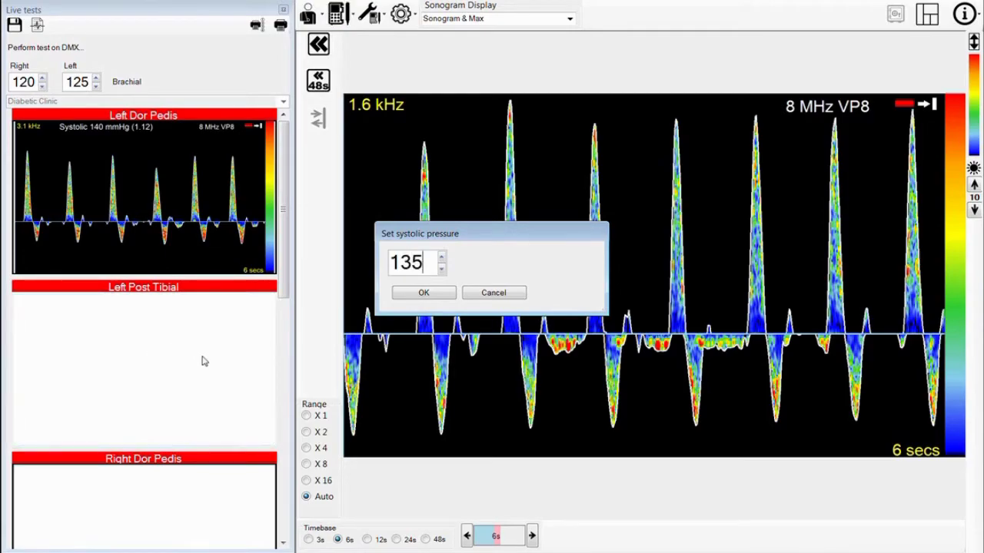
click(431, 294)
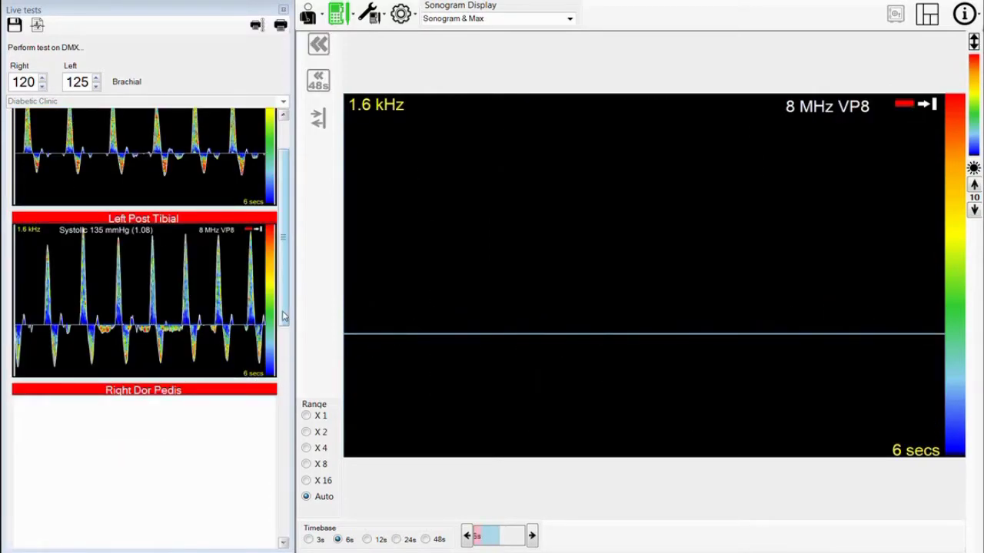
- Step the frozen 6-second sonogram forward in time to find the waveforms to keep
scroll(284, 321, down, 1)
scroll(284, 321, down, 5)
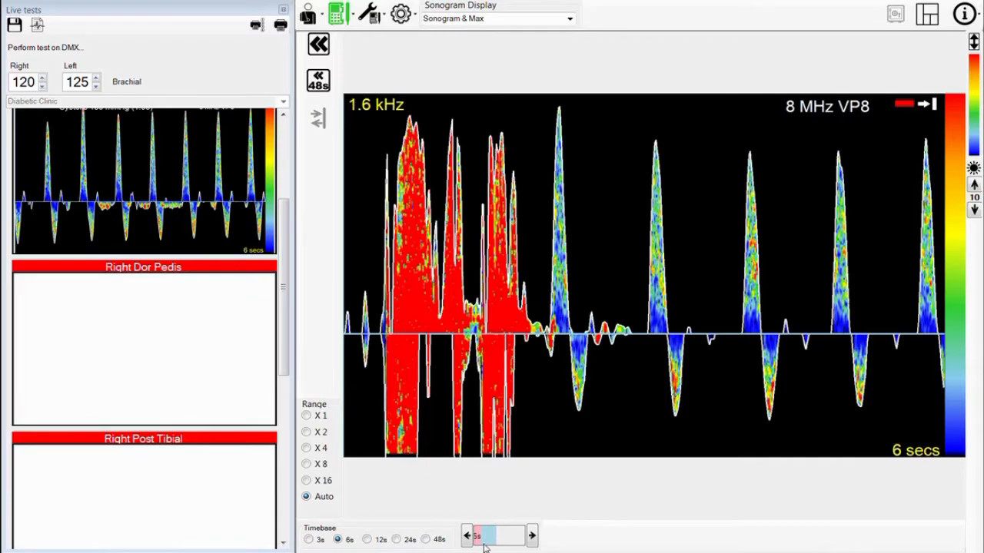
click(532, 536)
click(532, 535)
click(532, 536)
click(533, 536)
click(532, 536)
click(532, 536)
click(532, 536)
click(532, 535)
click(532, 535)
click(533, 536)
click(533, 536)
click(533, 536)
click(532, 536)
click(533, 536)
click(532, 536)
click(532, 536)
click(533, 535)
click(532, 536)
click(532, 535)
click(533, 535)
click(532, 536)
click(532, 536)
click(533, 536)
click(533, 535)
click(533, 536)
click(533, 535)
click(533, 536)
click(532, 536)
click(533, 535)
click(533, 536)
click(532, 535)
click(532, 536)
click(532, 536)
click(533, 536)
click(532, 535)
click(532, 535)
click(533, 536)
click(532, 536)
click(533, 536)
click(532, 536)
click(533, 536)
click(532, 536)
click(532, 535)
click(532, 535)
click(533, 536)
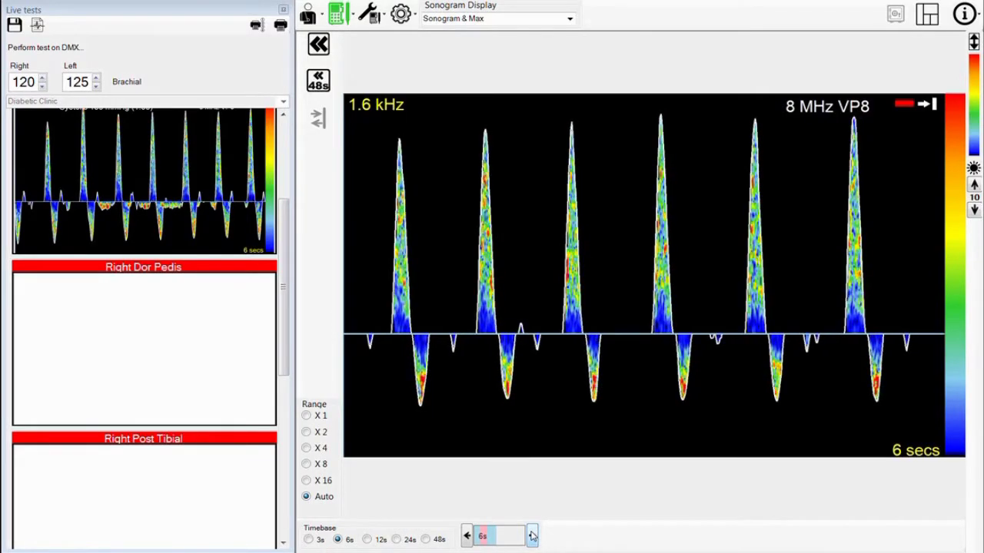
click(533, 536)
click(532, 536)
click(533, 536)
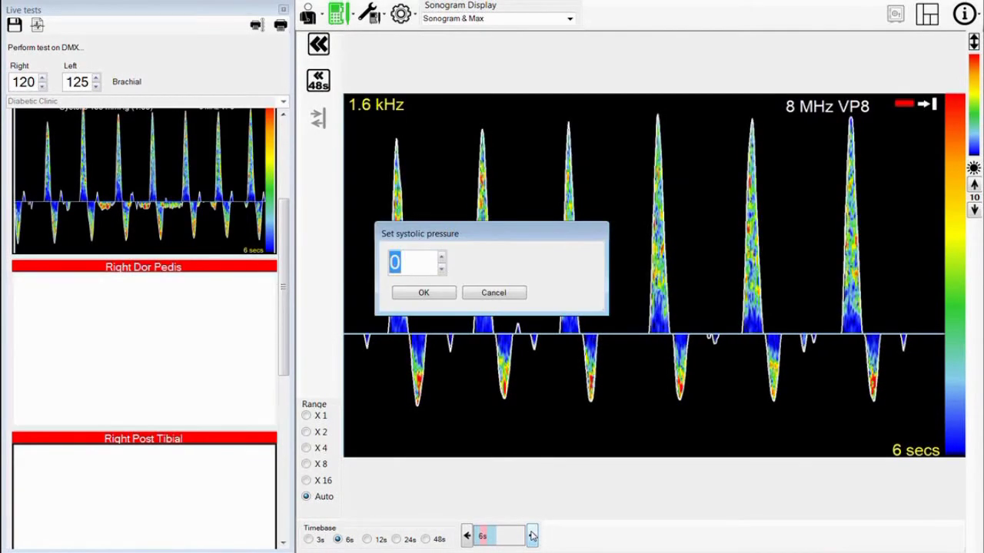
- Set the trace's systolic pressure to 135 mmHg and store it as Right Dor Pedis
text(135)
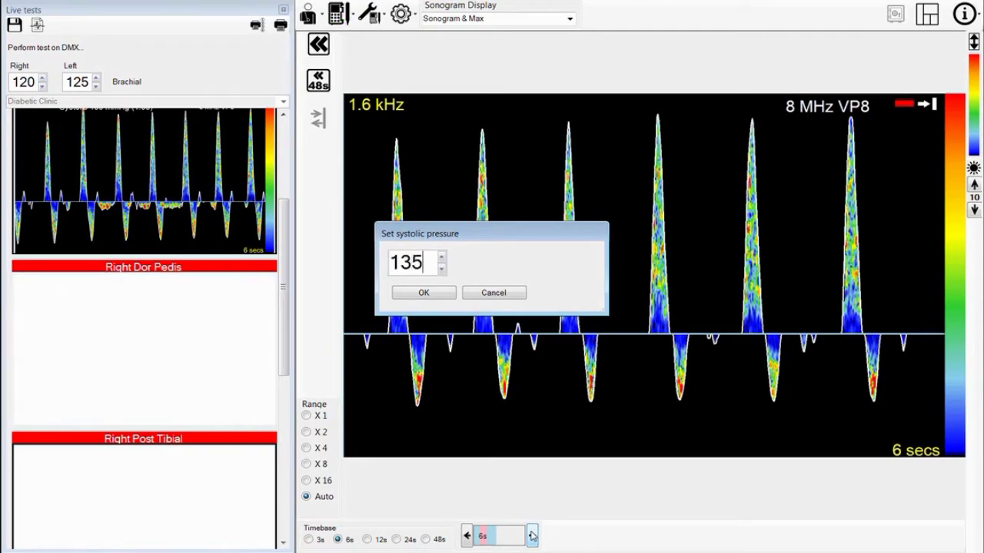
click(429, 297)
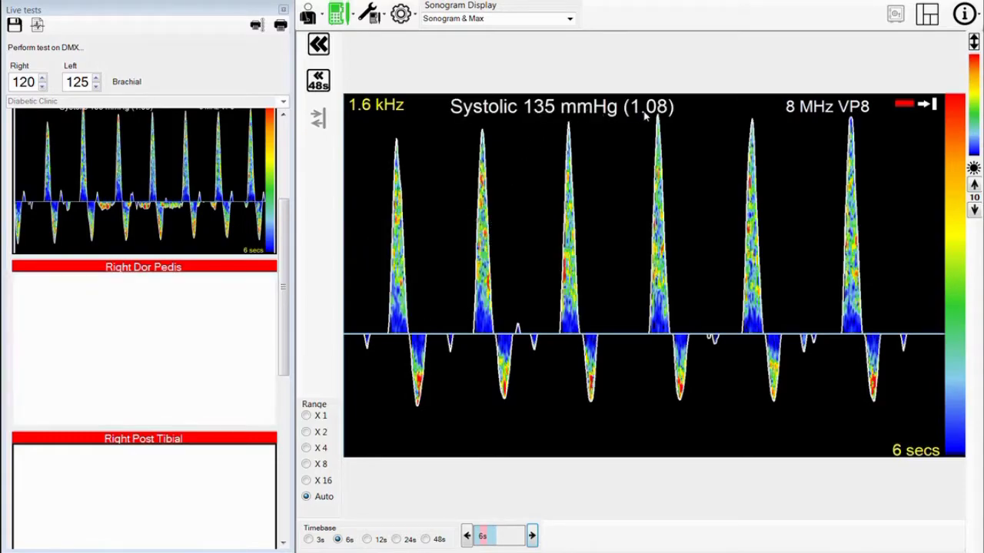
click(732, 287)
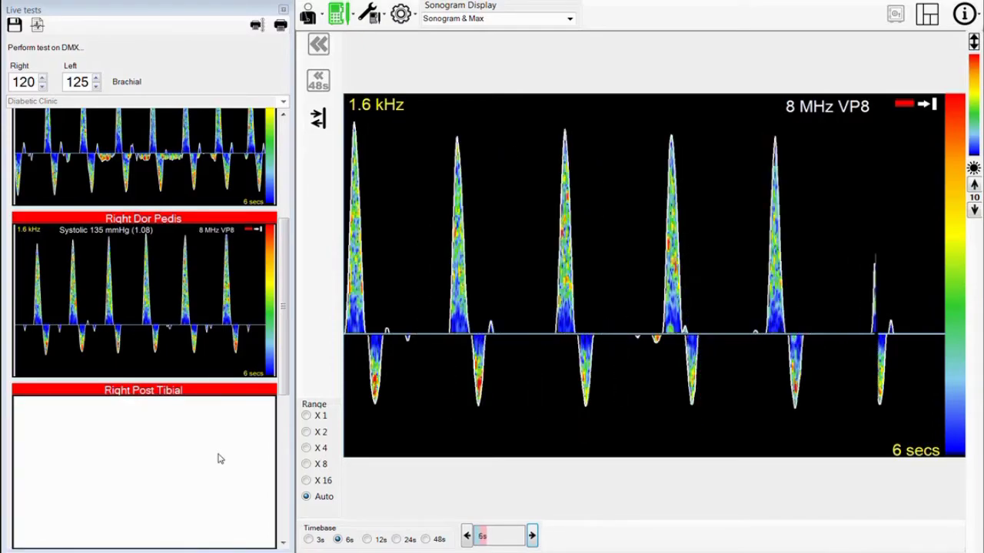
- Freeze the live sonogram and label it with a 115 mmHg systolic pressure for Right Post Tibial
key(space)
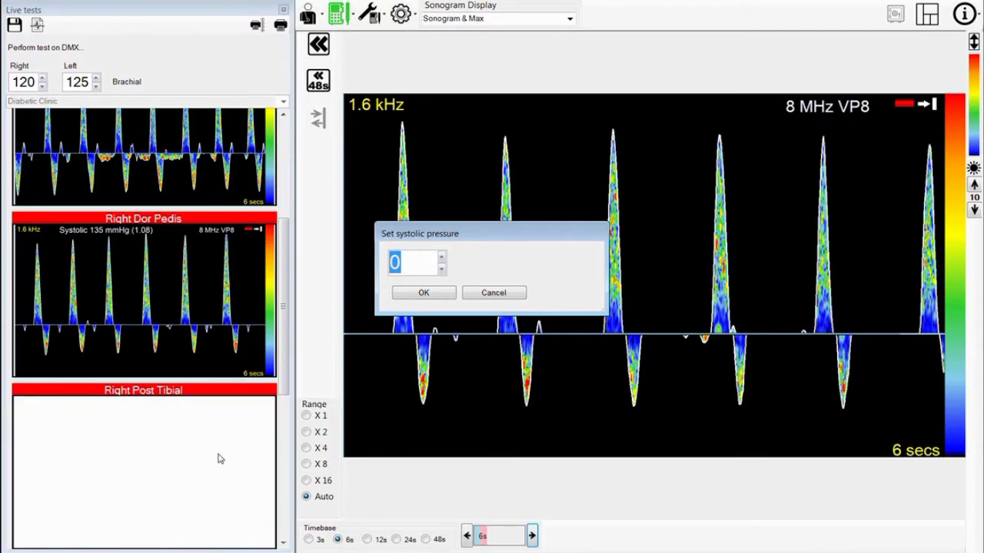
text(1)
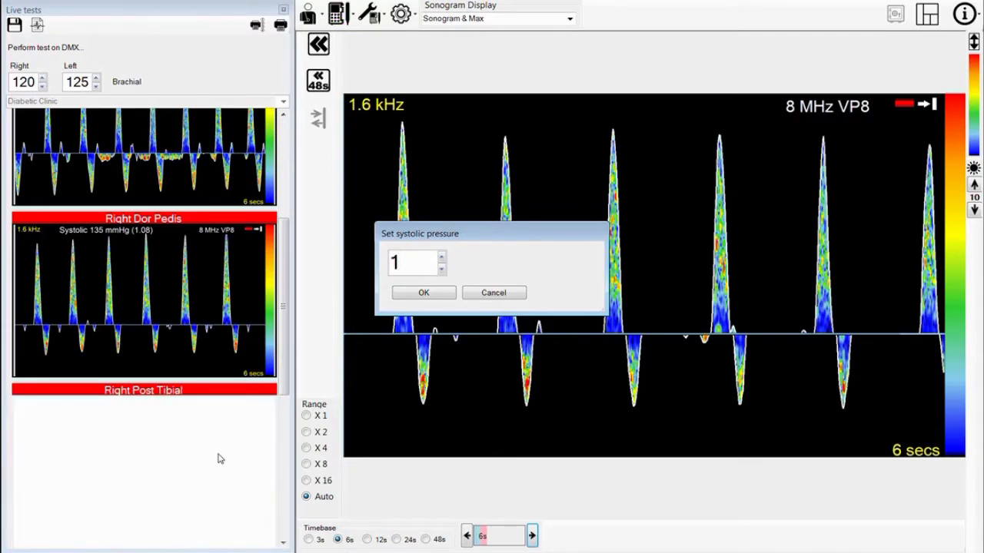
text(5)
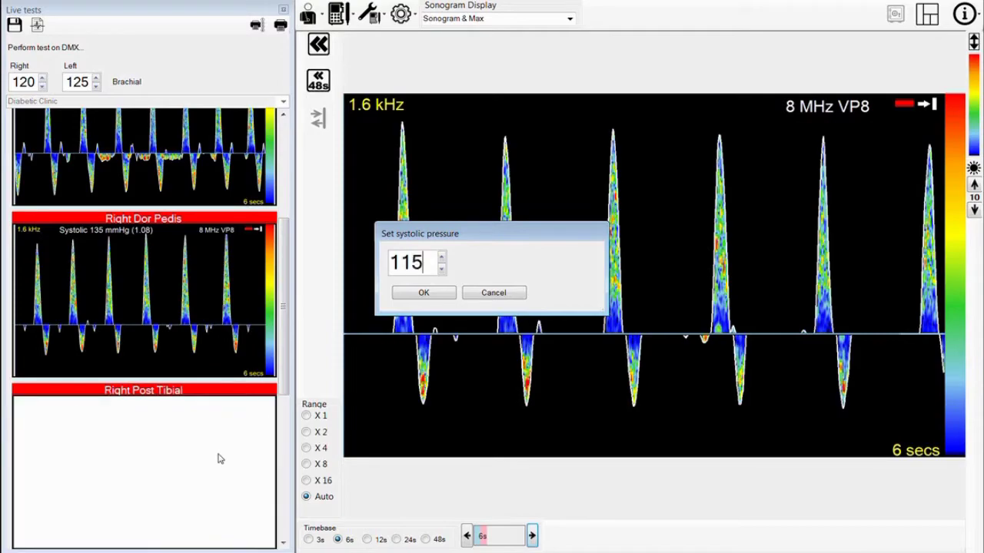
click(425, 293)
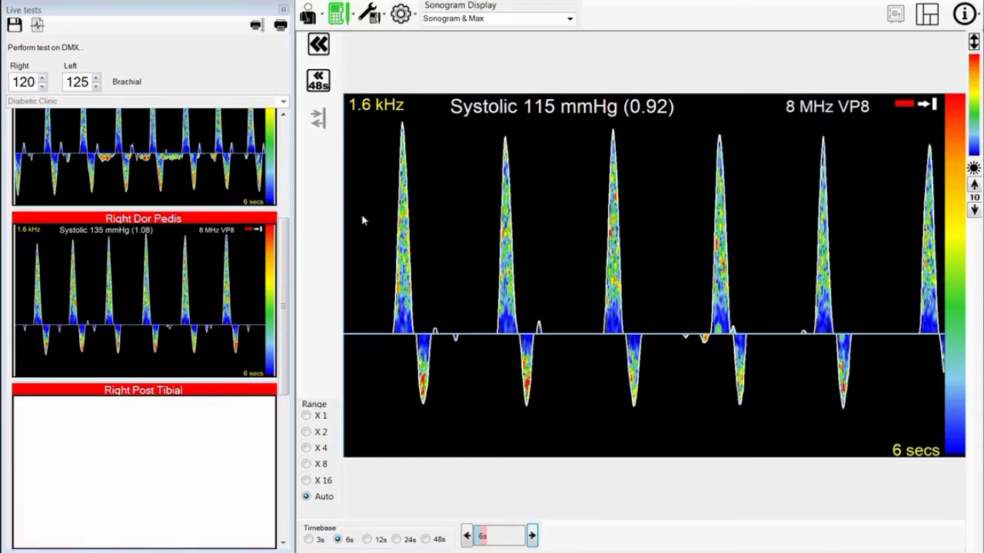
click(319, 44)
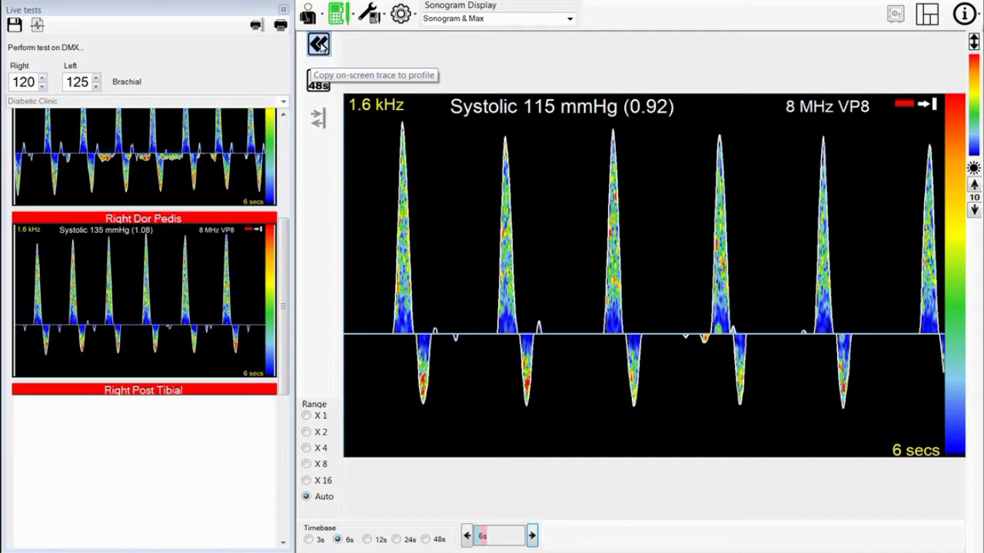
- Store the 115 mmHg trace in Right Post Tibial, bringing up the APPG probe warning
click(320, 45)
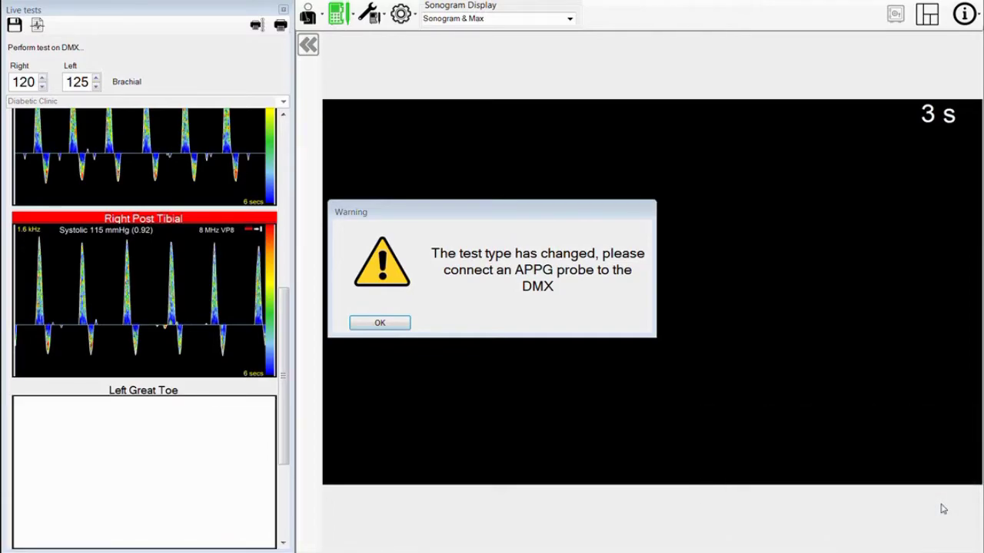
- Dismiss the APPG warning, record Left Great Toe at 125 mmHg, and start Right Great Toe
click(379, 322)
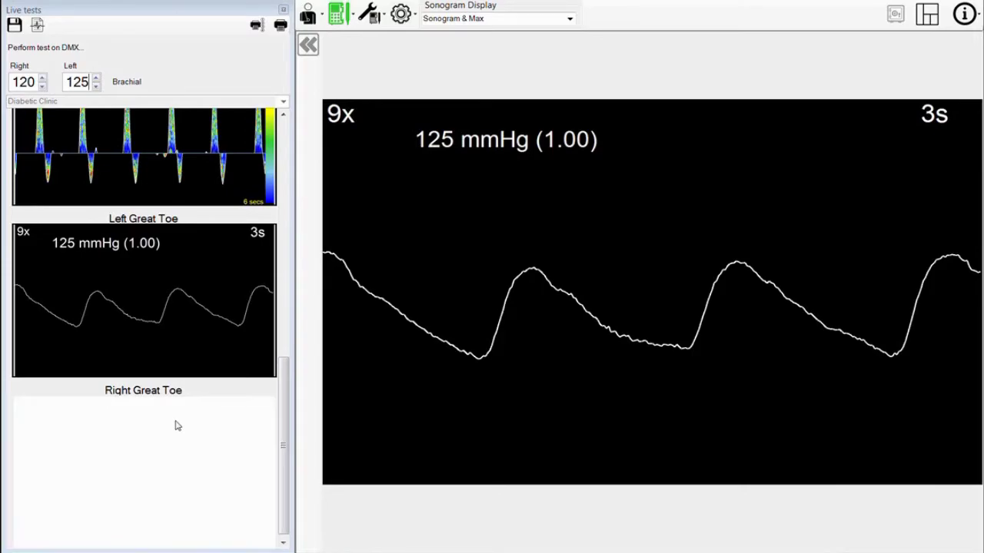
click(176, 426)
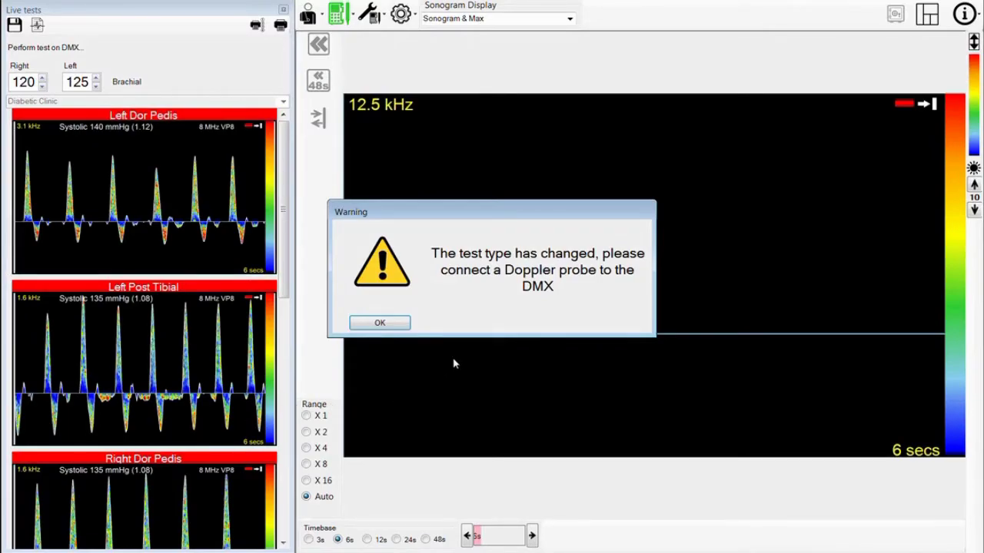
- Close the probe warning and scroll Live tests down to the Left and Right Great Toe traces
click(382, 324)
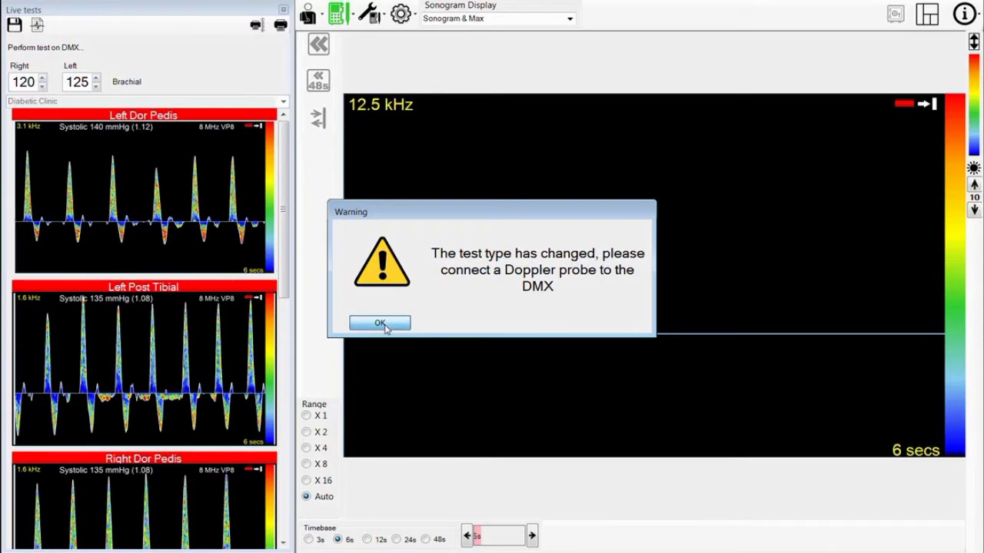
mouse_move(284, 286)
mouse_down()
mouse_move(315, 446)
mouse_move(318, 530)
mouse_up()
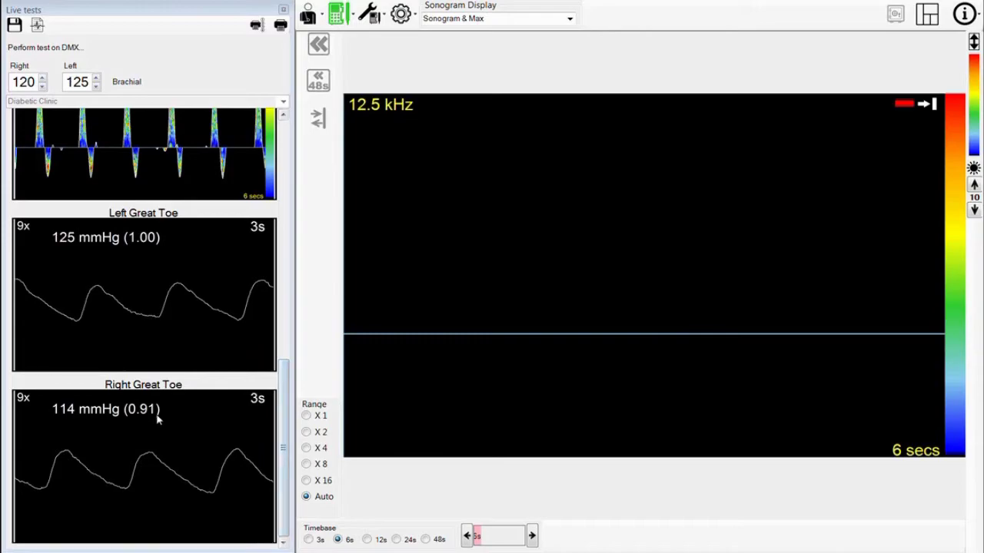
drag(285, 406, 289, 159)
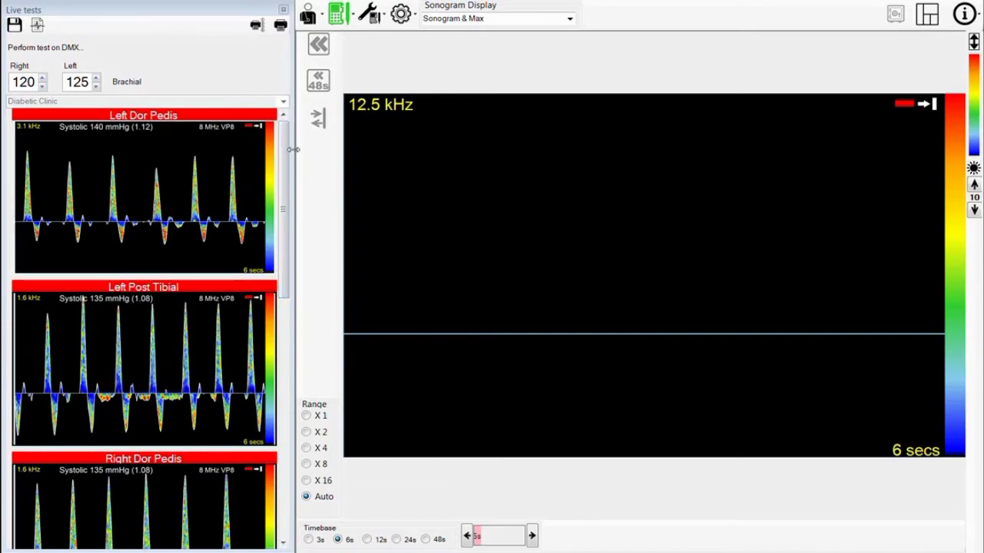
drag(293, 149, 549, 164)
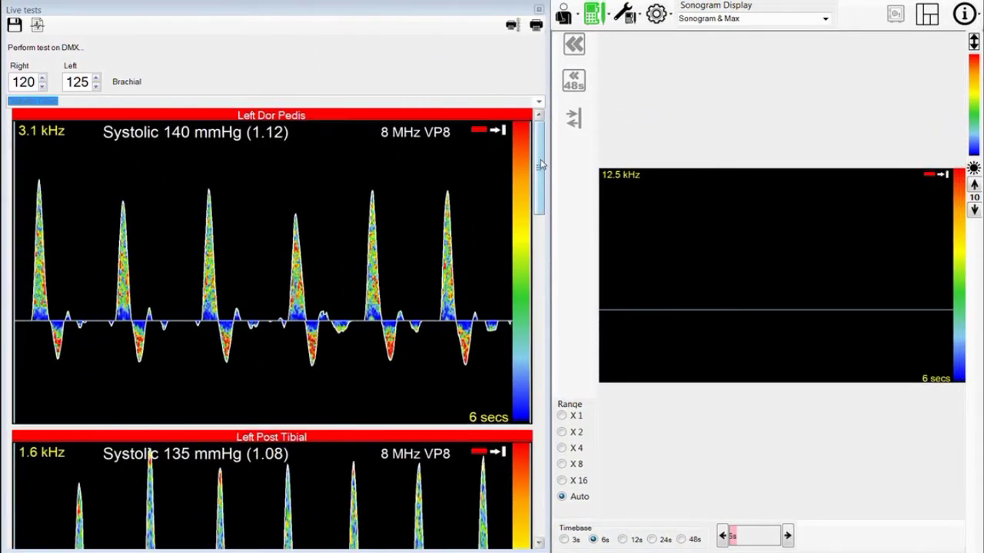
drag(540, 164, 295, 210)
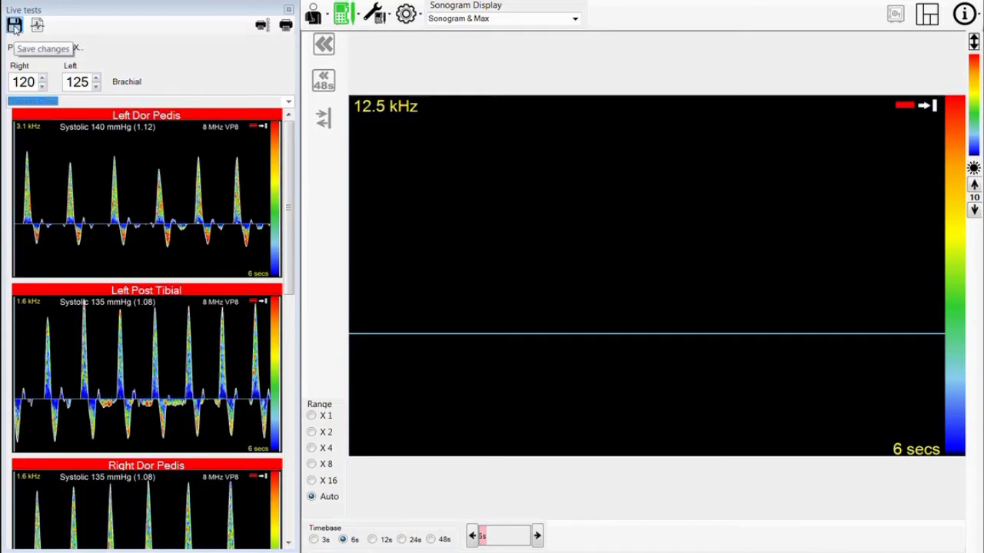
- Save the Diabetic Clinic test results, including Right Dor Pedis at 135 mmHg
click(14, 27)
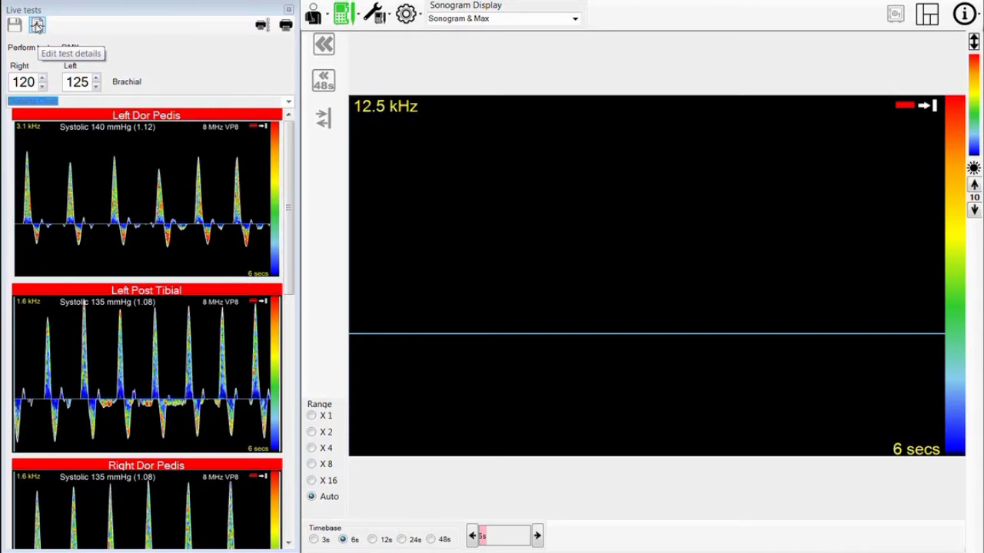
- Add the standard texts Diabetic and Leg Ulcer to the test's patient notes
click(37, 26)
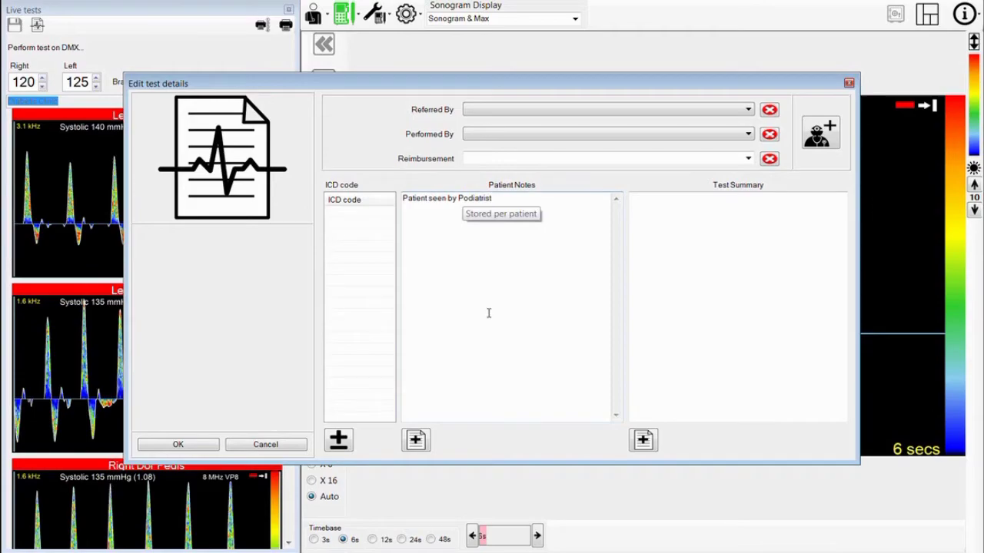
click(415, 439)
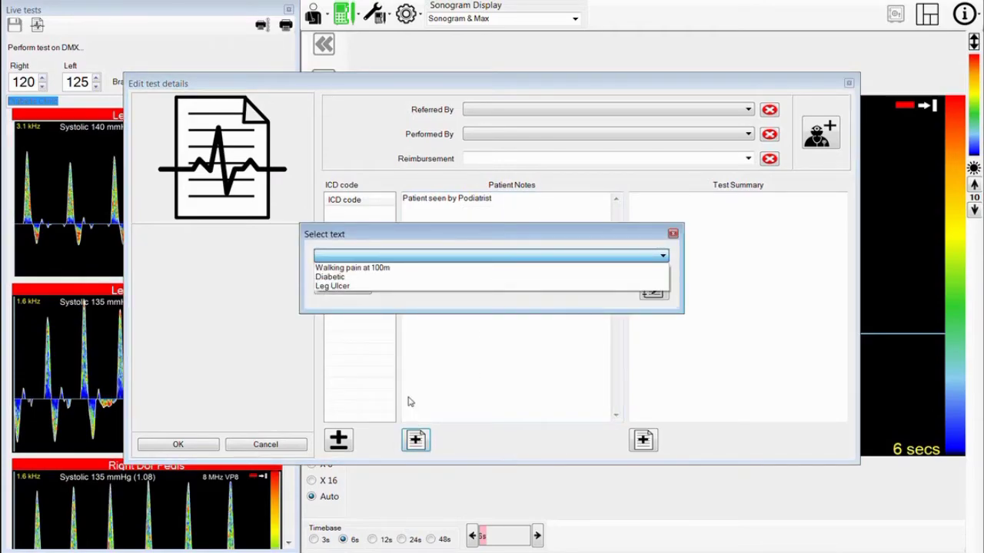
click(355, 278)
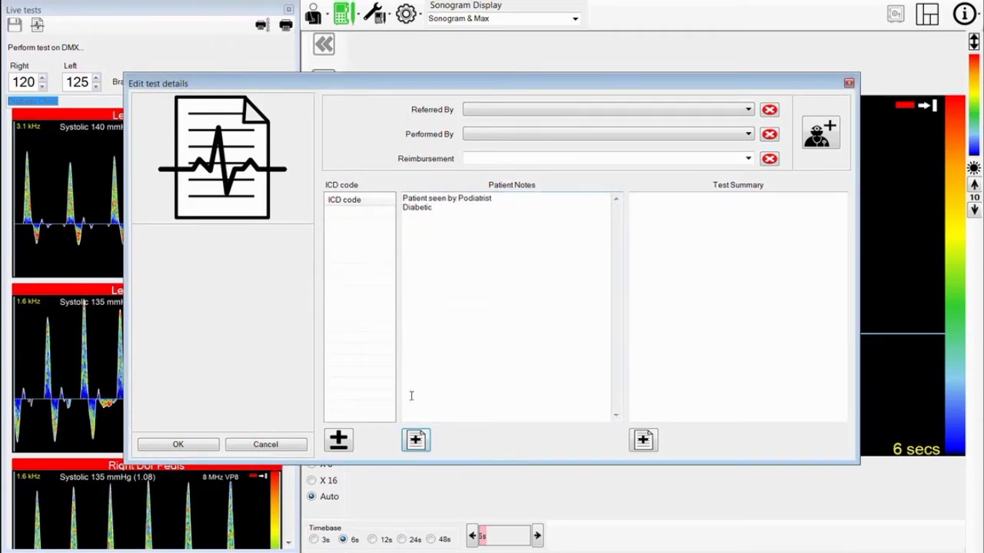
click(416, 440)
click(380, 293)
- Write the test summary 'ABI normal, TBI is normal' and confirm the test details
click(647, 446)
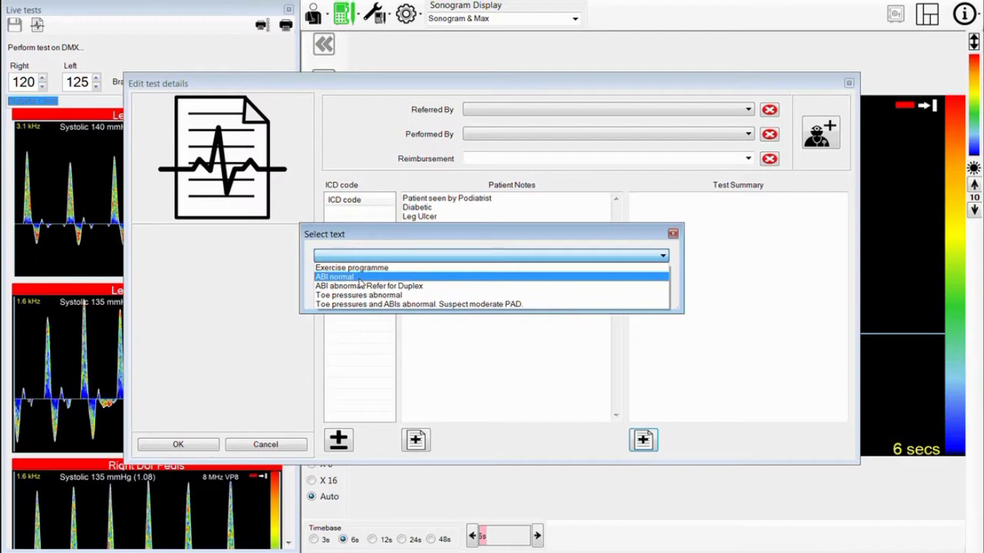
click(359, 279)
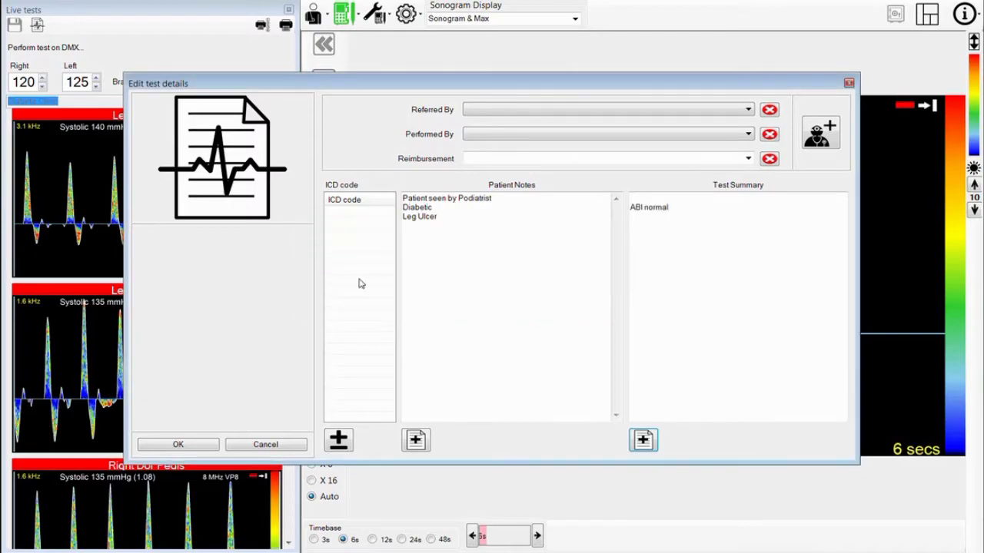
click(676, 218)
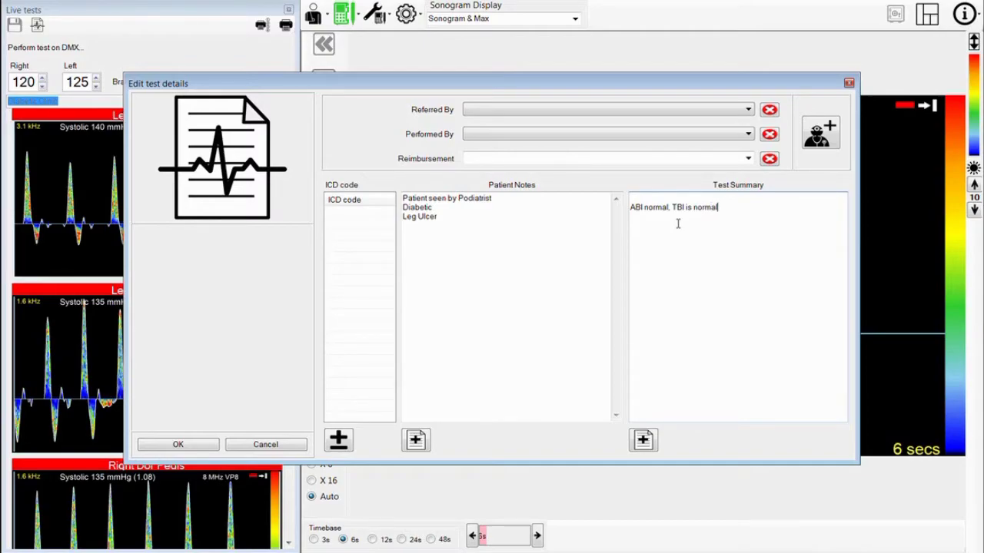
click(193, 450)
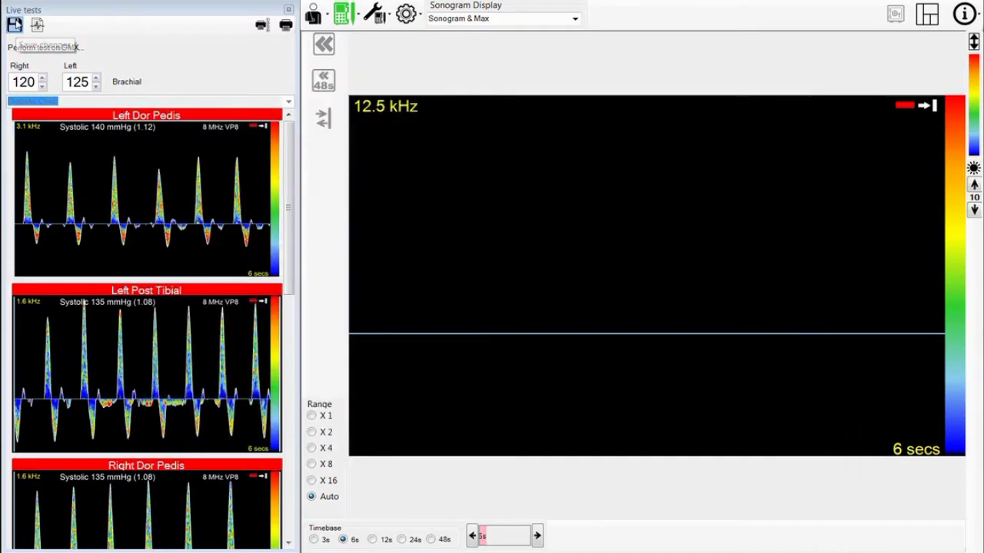
click(14, 24)
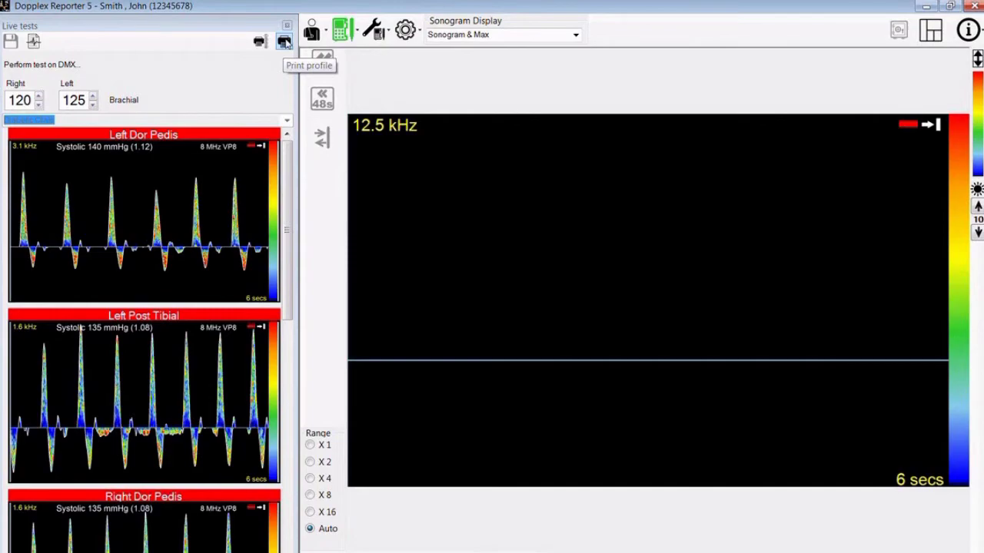
- Print the report to the docuPrinter PDF printer, all pages, 1 copy
click(284, 42)
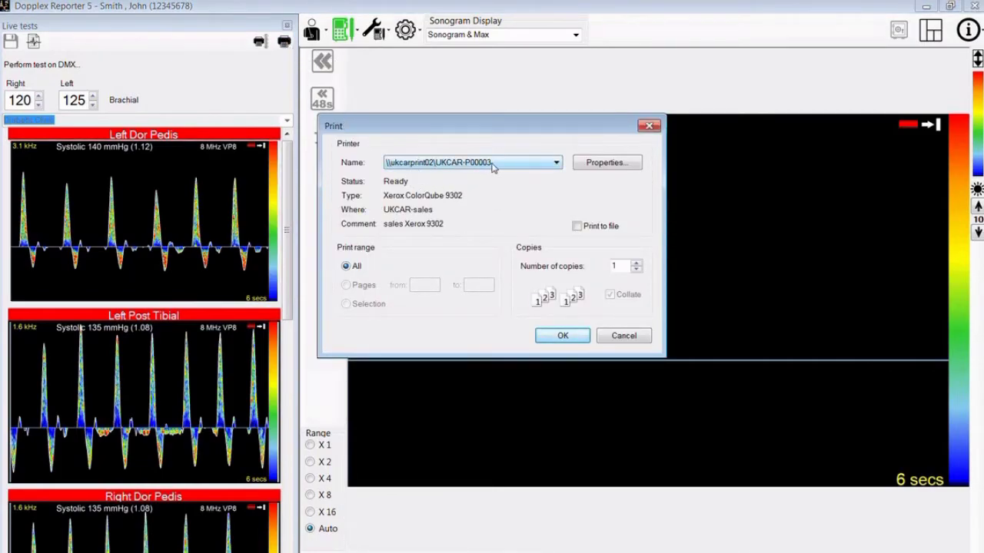
click(556, 164)
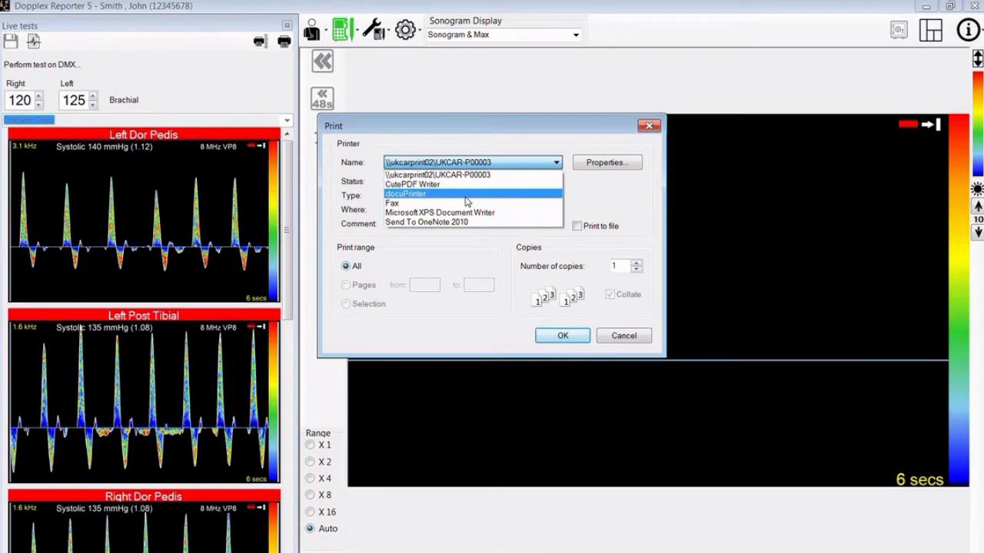
click(466, 196)
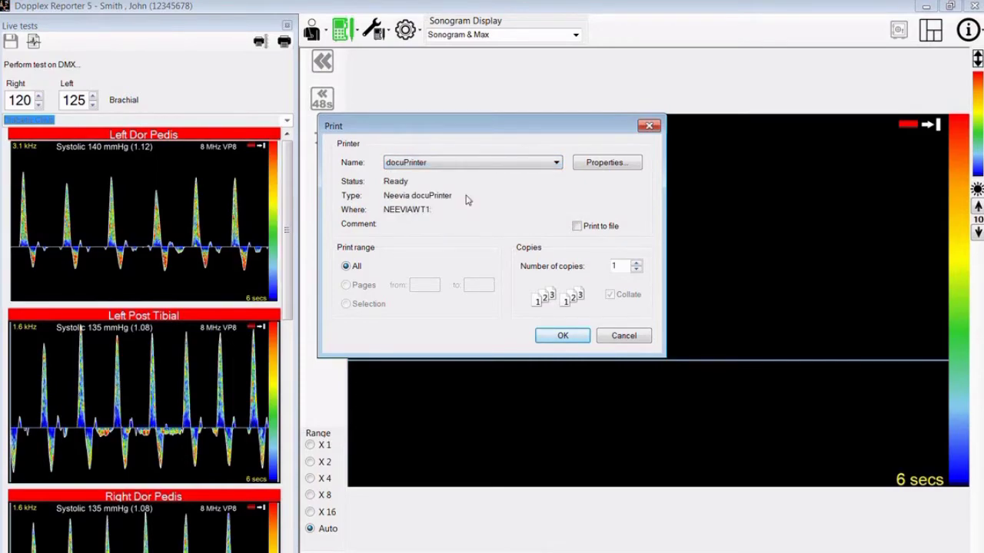
click(561, 338)
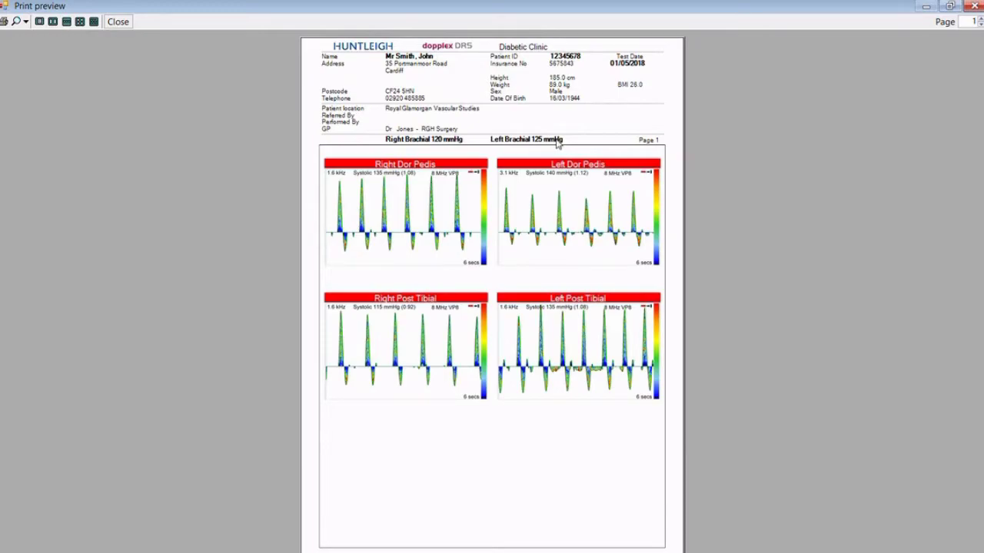
- Preview the report two pages at a time, paging to 2–3 and back, then close it
click(53, 22)
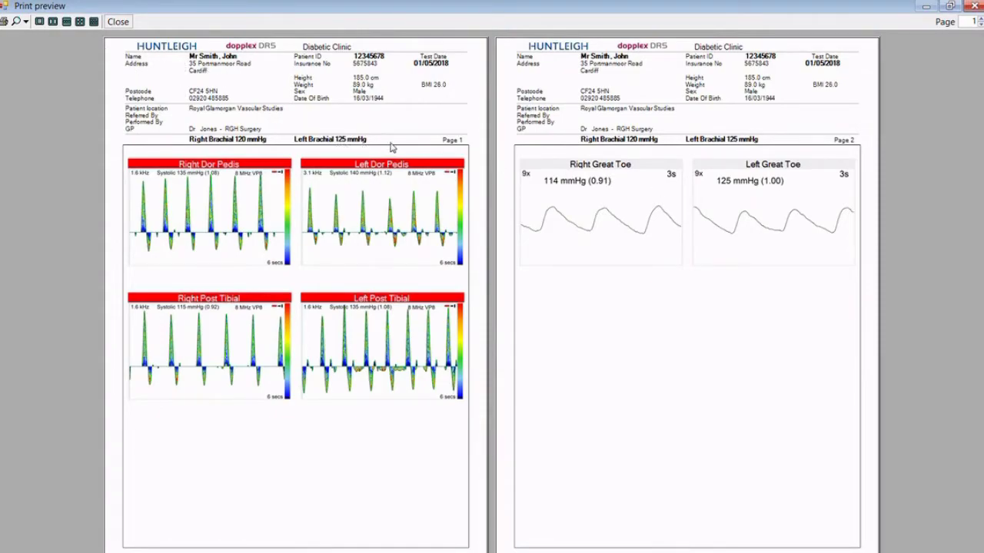
click(978, 19)
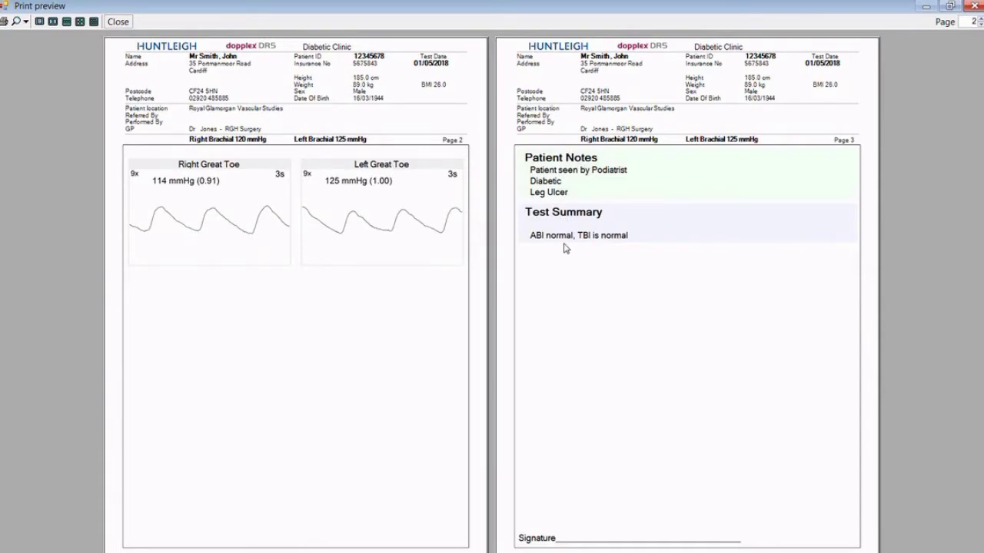
click(980, 25)
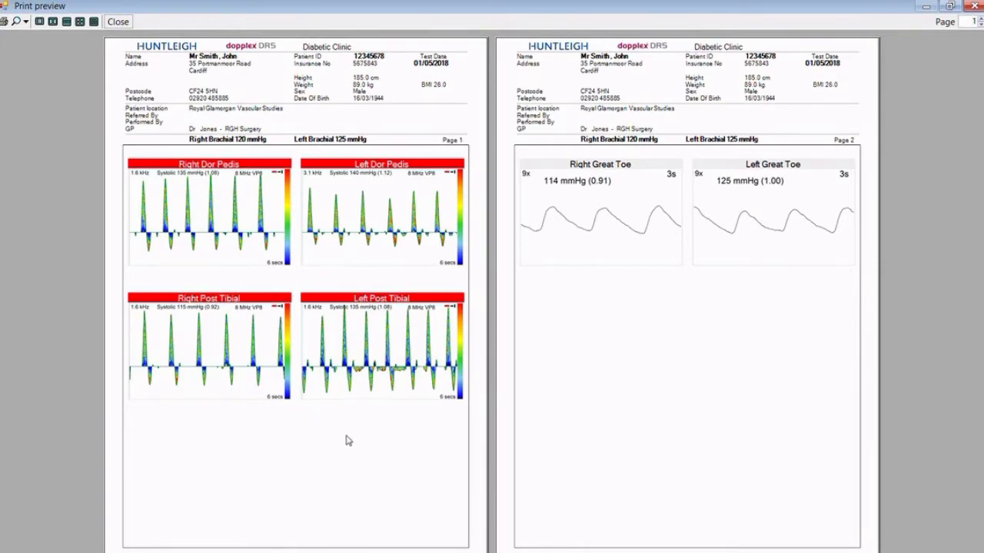
click(119, 22)
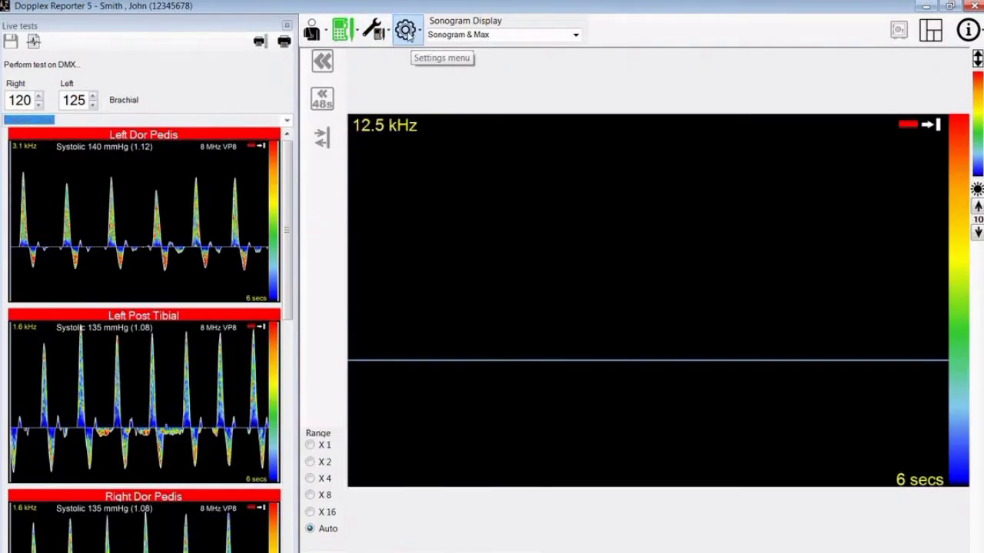
- Raise Traces on printout to 8 in the System options Printing tab and apply
click(407, 32)
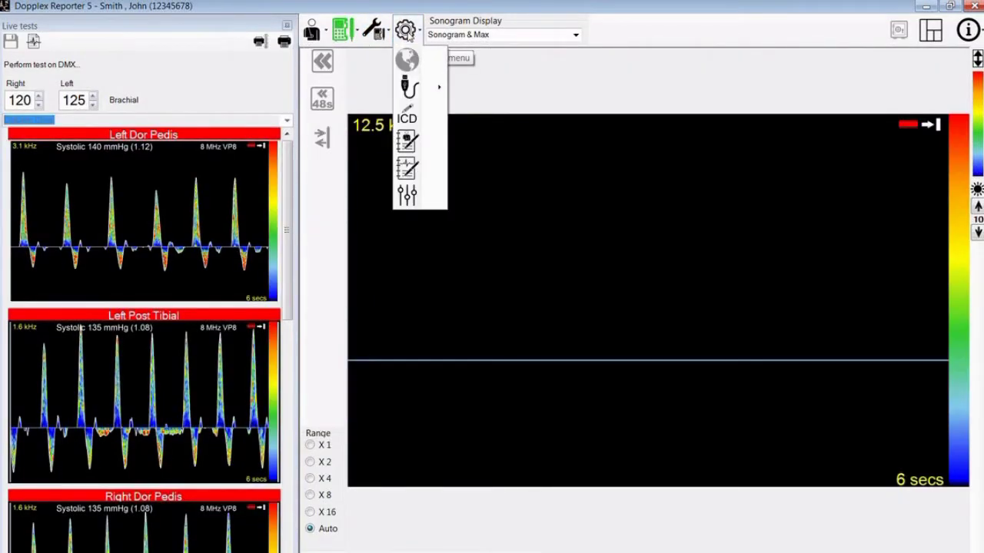
click(410, 199)
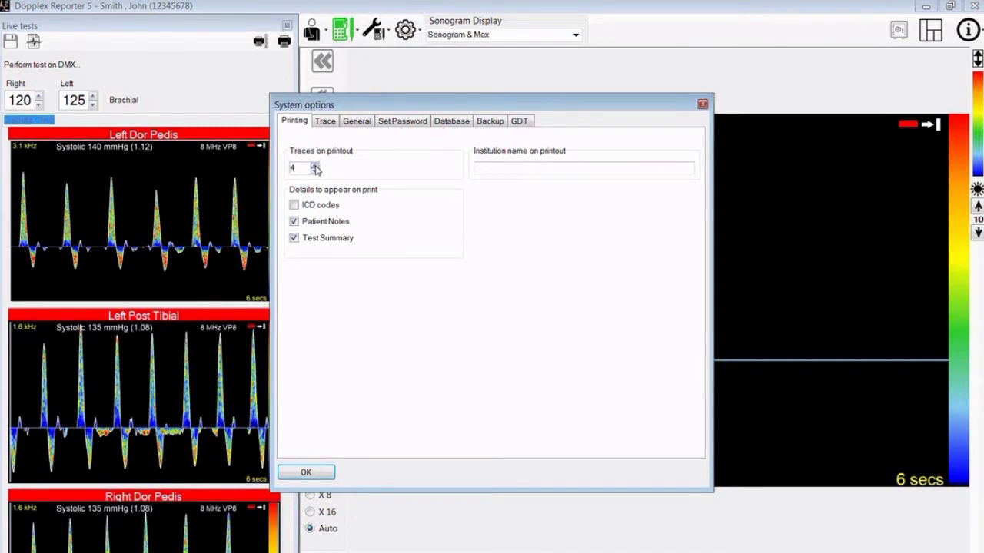
click(315, 166)
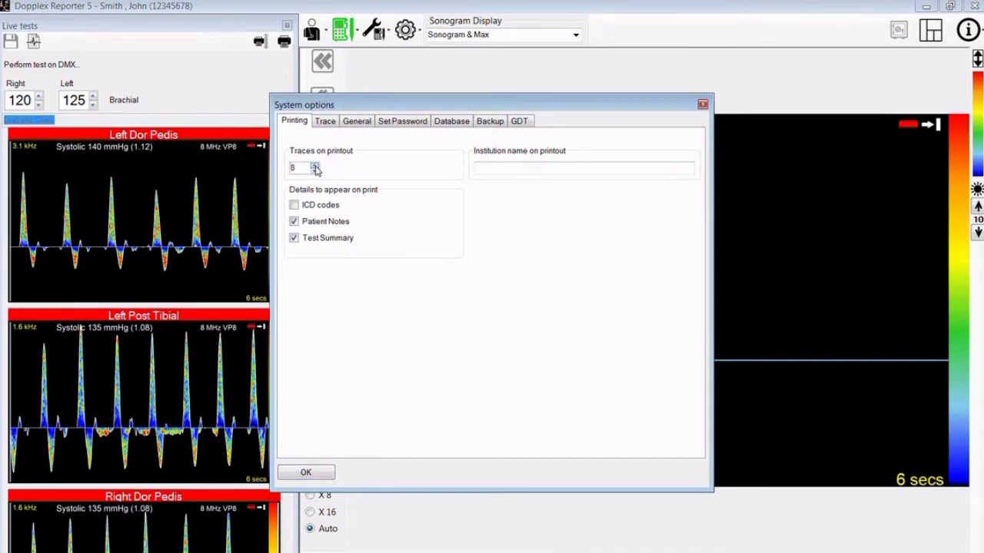
click(315, 171)
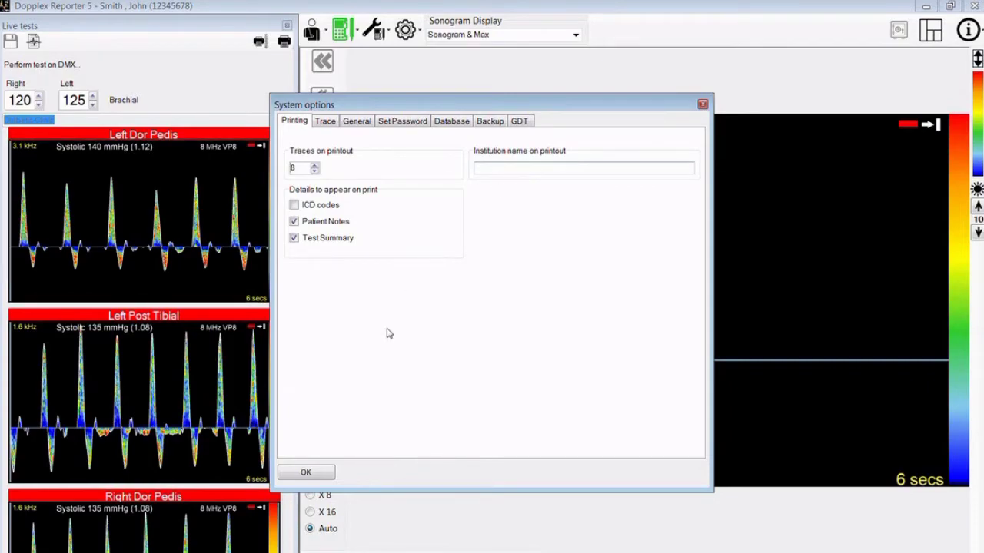
click(308, 474)
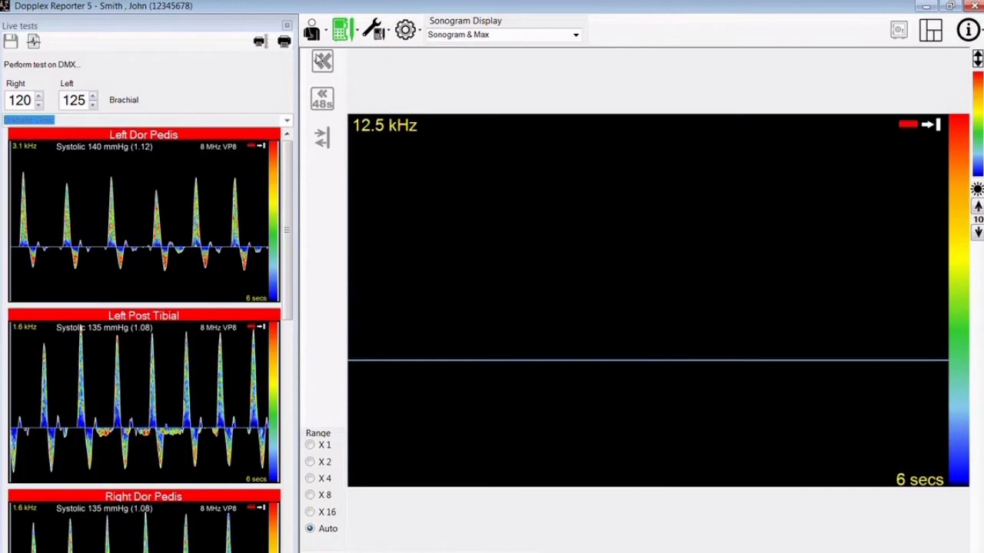
- Send the report to the docuPrinter PDF printer and preview it two pages side by side
click(284, 42)
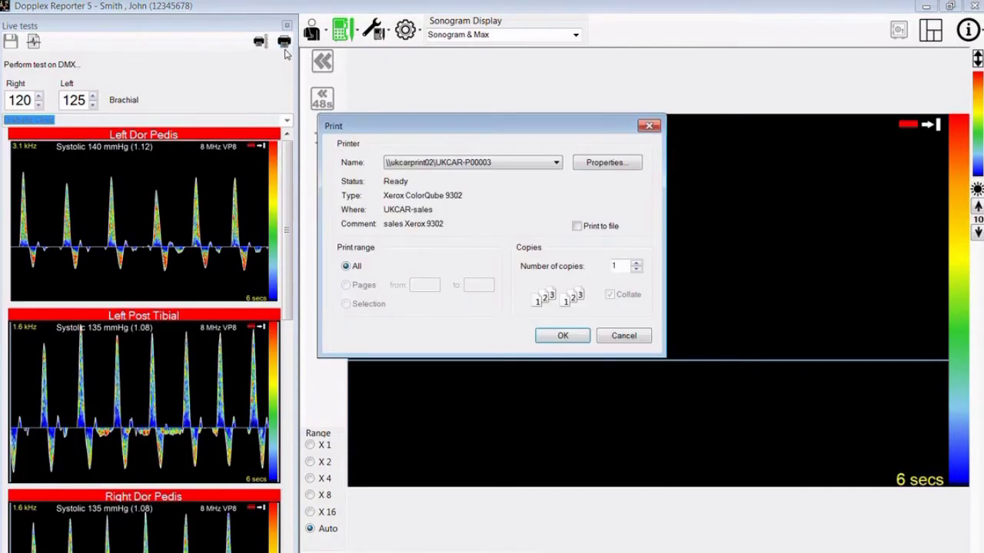
click(555, 163)
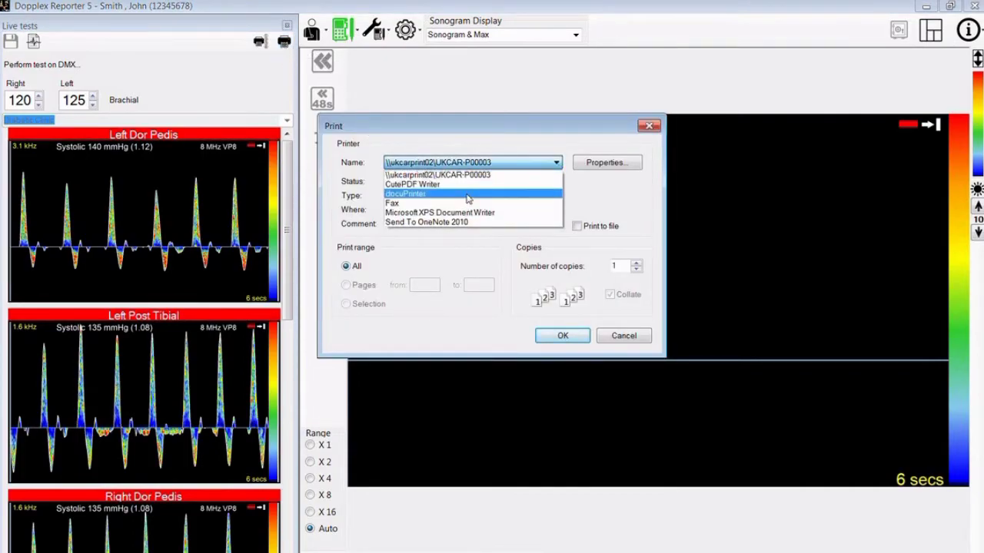
click(453, 194)
click(562, 336)
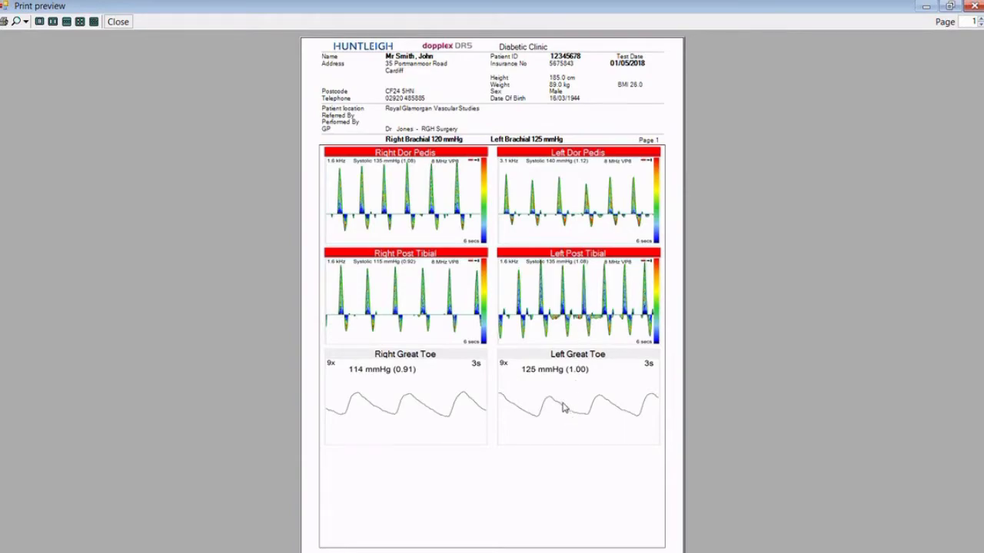
click(52, 21)
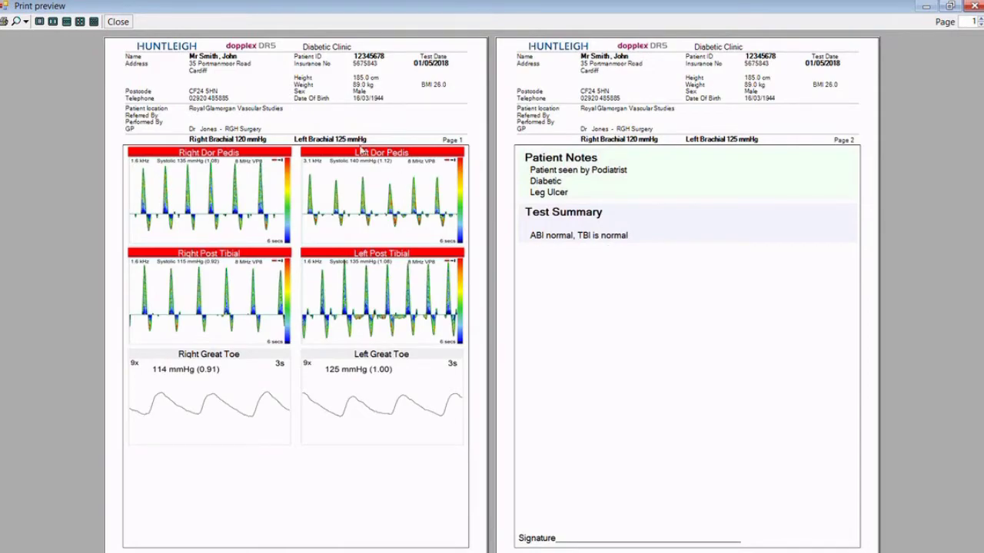
- Print the previewed report to a PDF named with the patient's name in DR5 Printouts
click(3, 23)
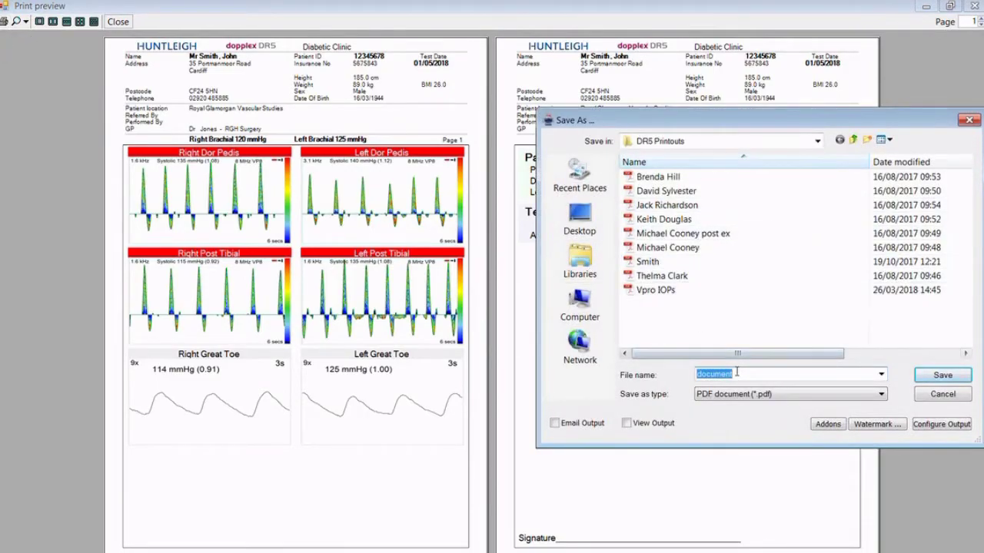
text(John Smith)
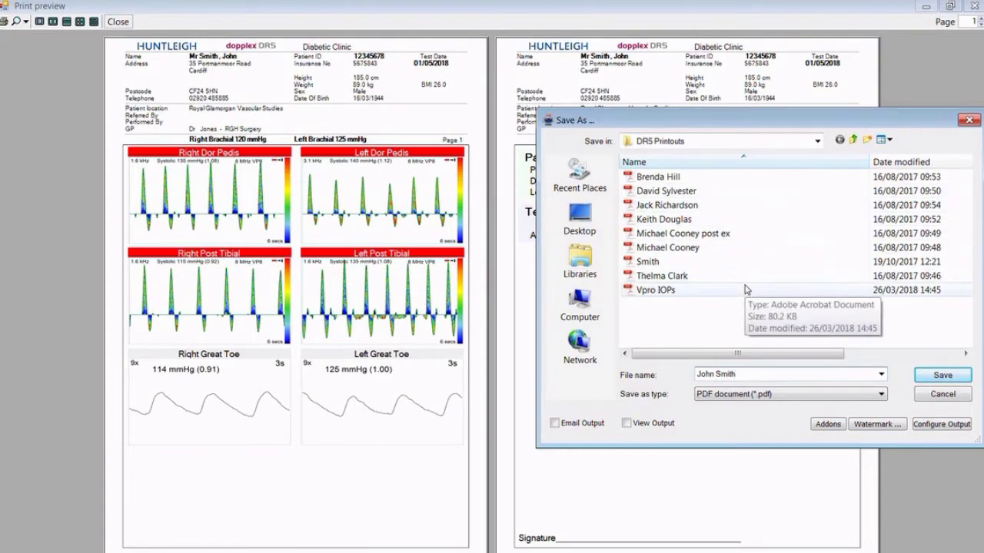
click(942, 375)
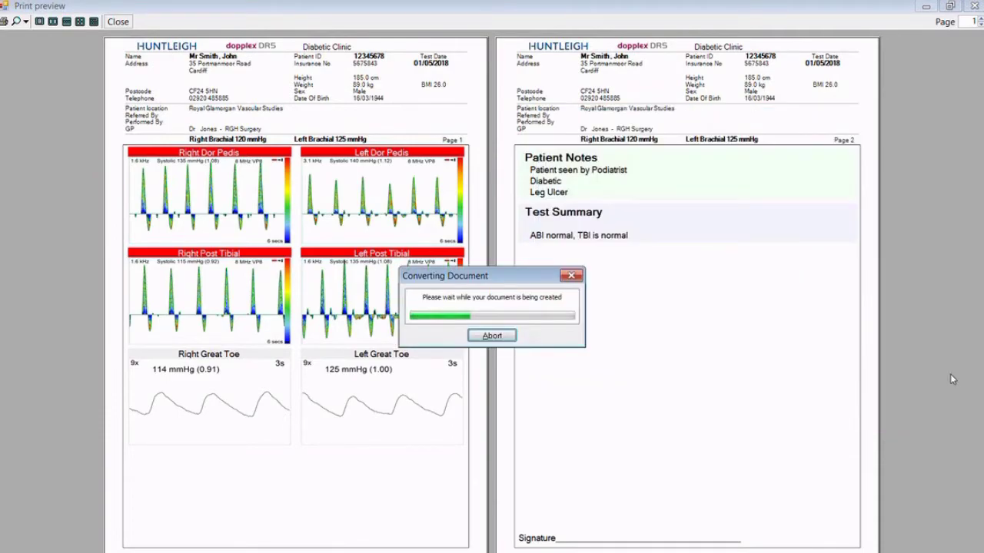
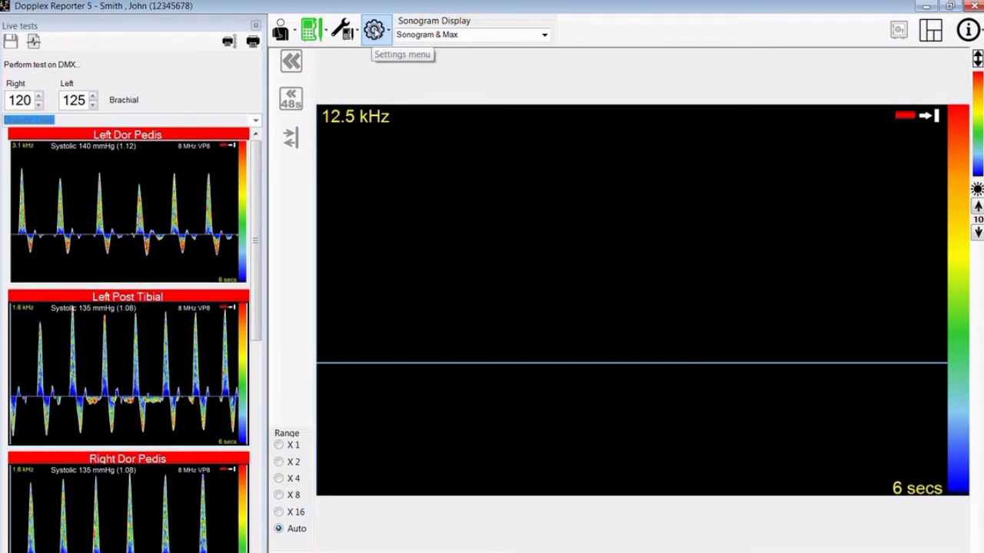
- Enable PI Pulsatility Index and n Cycle Count on the System options Trace tab
click(375, 31)
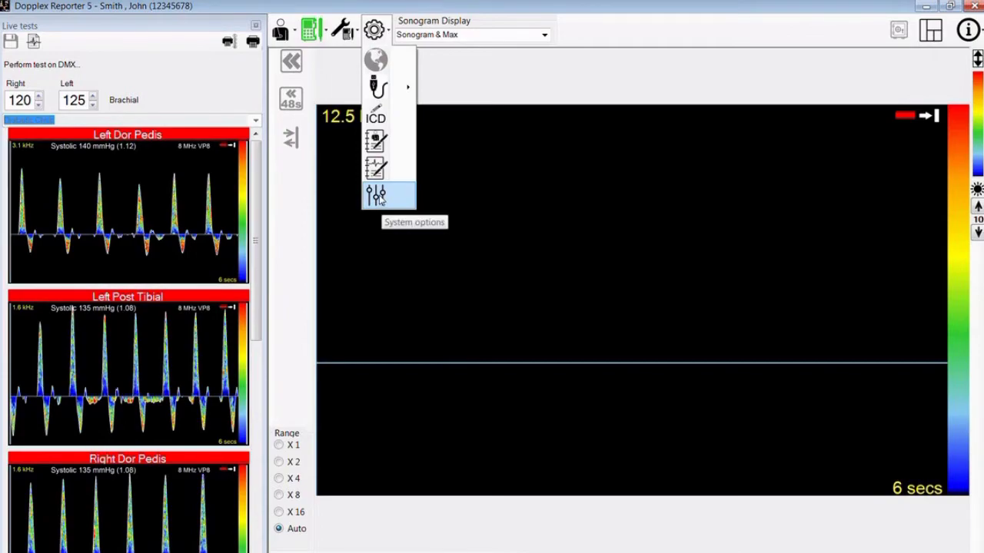
click(380, 197)
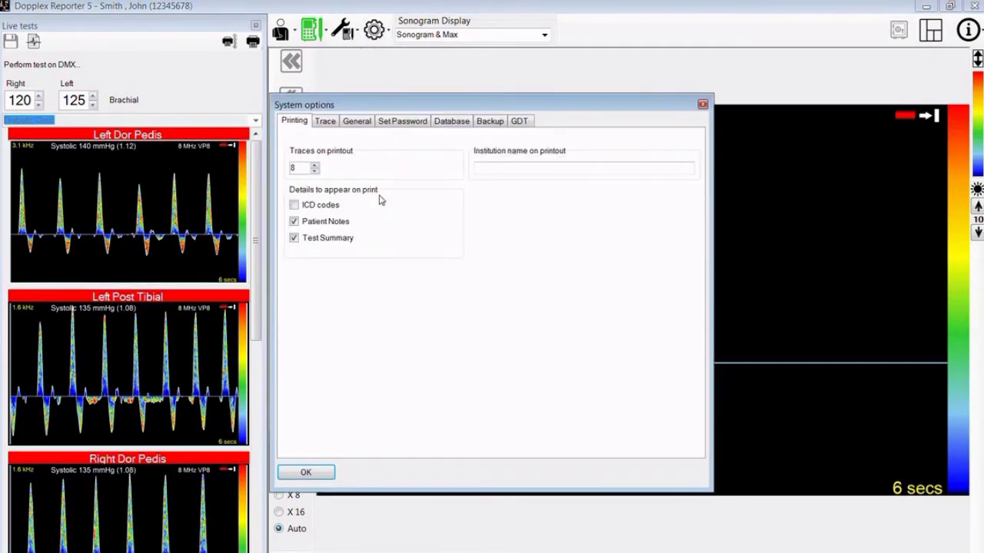
click(325, 125)
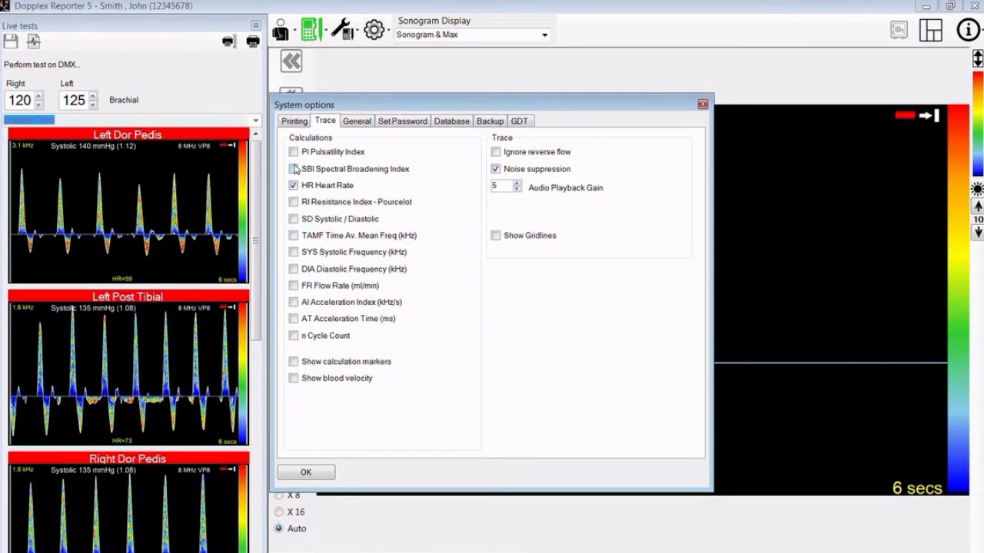
click(293, 153)
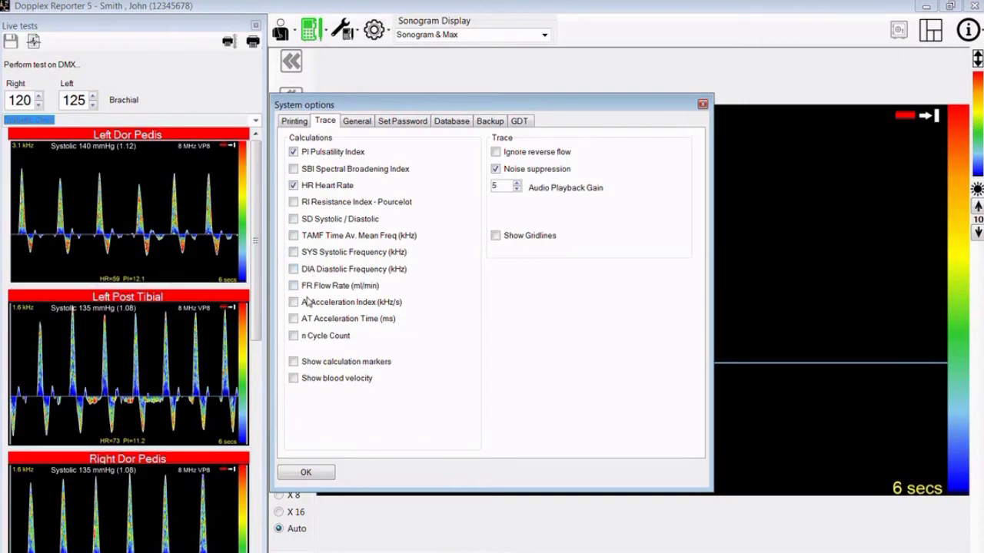
click(293, 336)
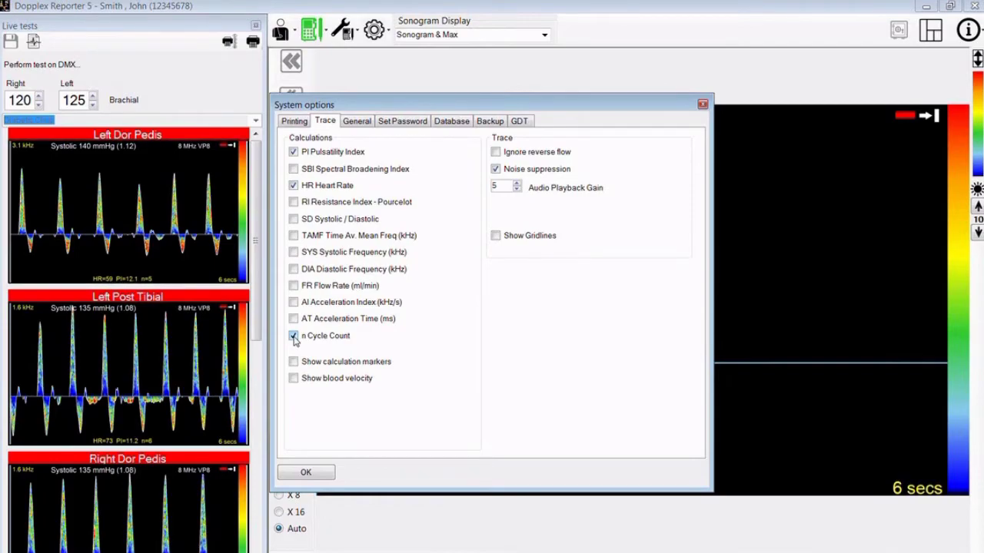
click(314, 474)
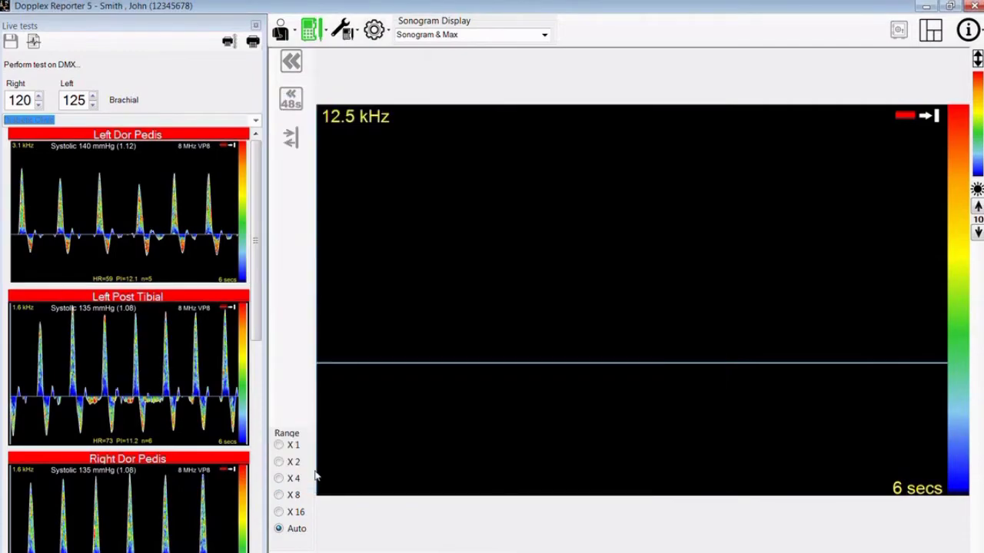
- Widen the Live tests panel so the traces display larger, and bring up the Settings menu
drag(265, 274, 525, 265)
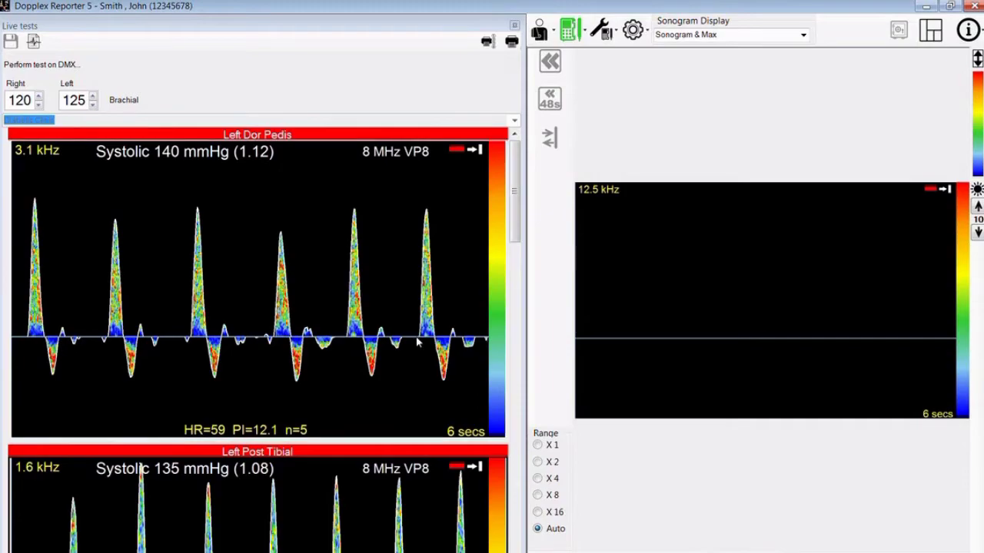
click(633, 29)
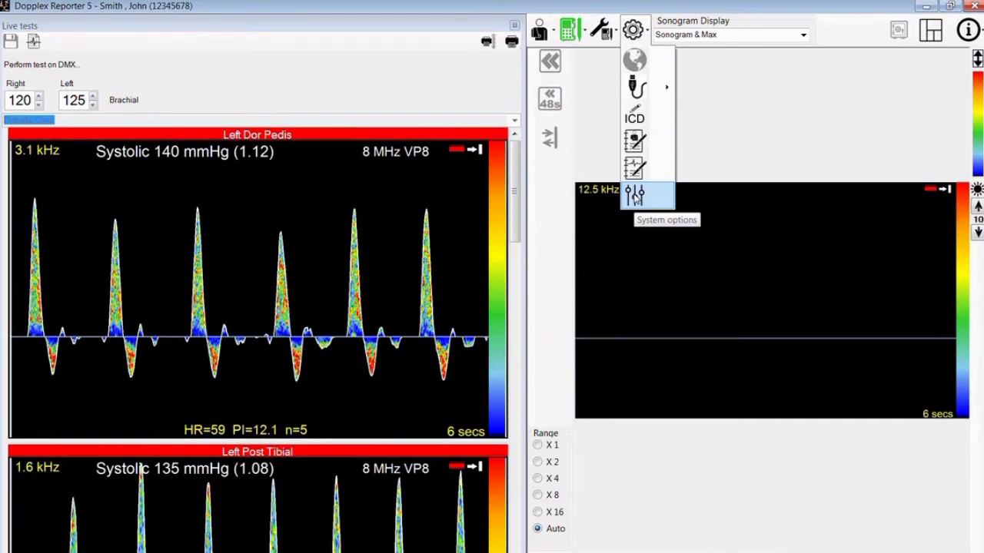
- Turn on Show calculation markers in the Trace options and dismiss the test type warning
click(634, 195)
click(326, 122)
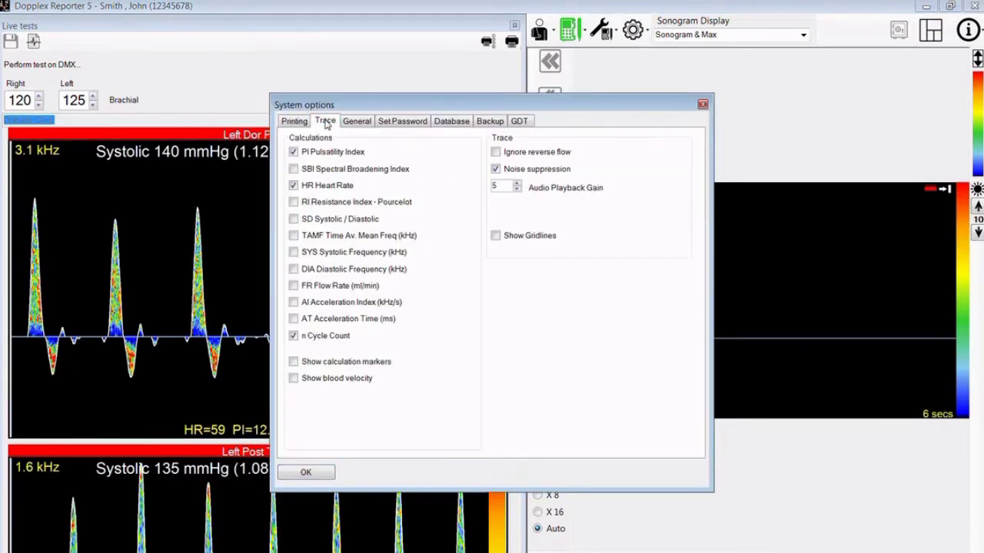
click(293, 362)
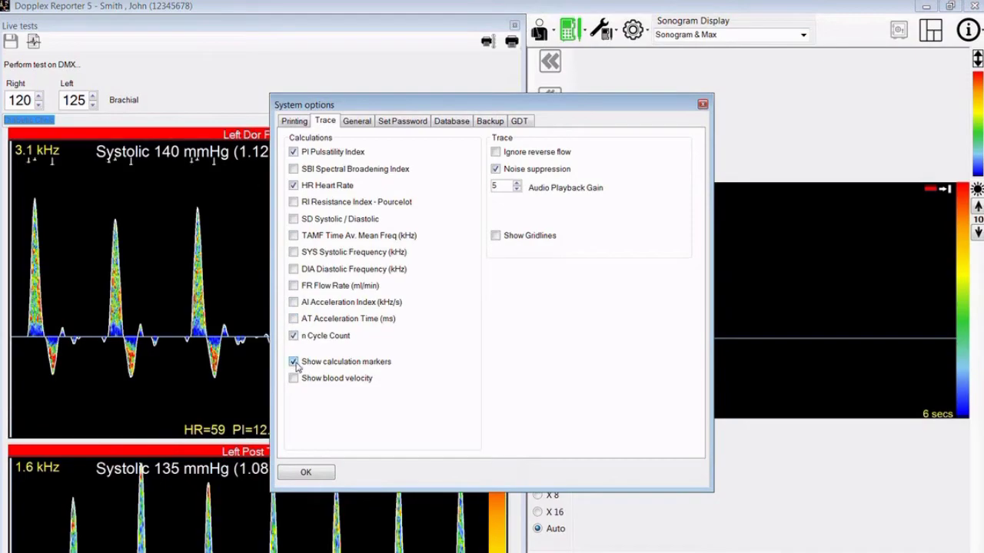
click(312, 471)
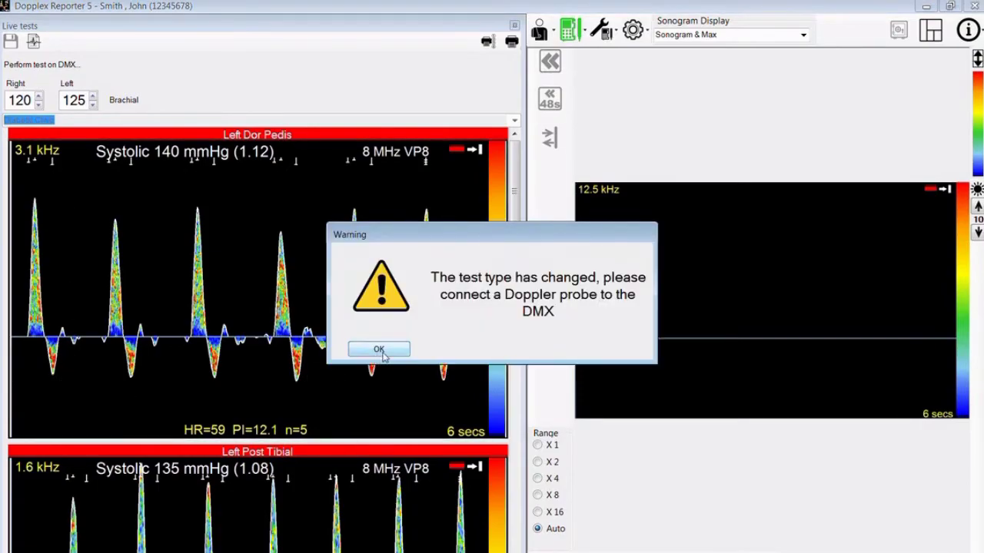
click(379, 350)
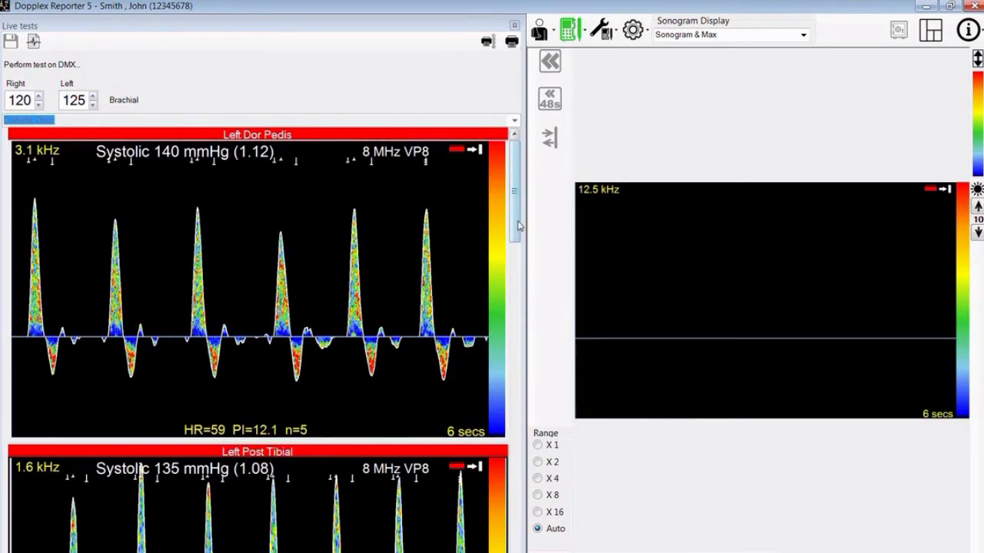
mouse_move(519, 226)
mouse_down()
mouse_move(518, 348)
mouse_move(516, 212)
mouse_up()
click(634, 31)
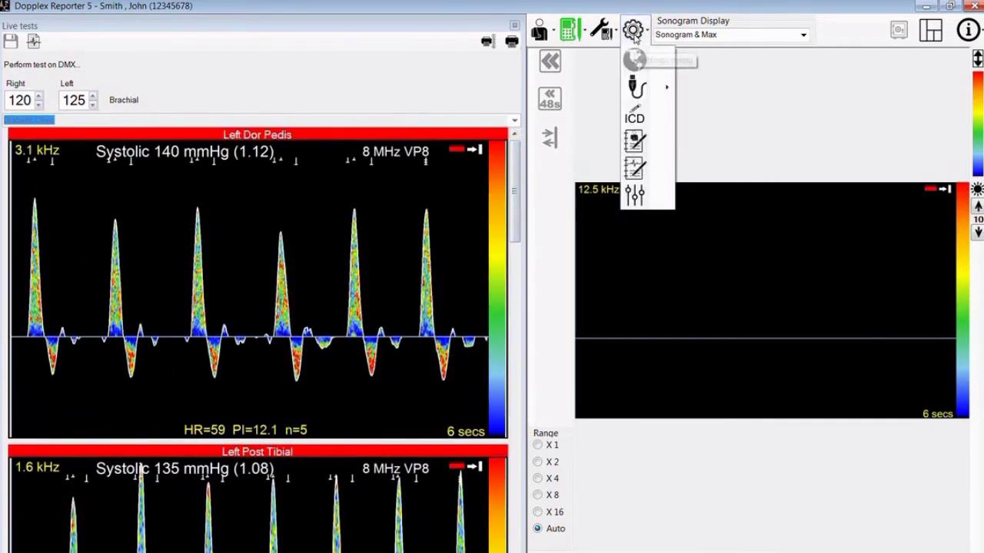
click(657, 194)
mouse_move(612, 100)
mouse_down()
mouse_move(792, 88)
mouse_move(815, 115)
mouse_up()
click(573, 132)
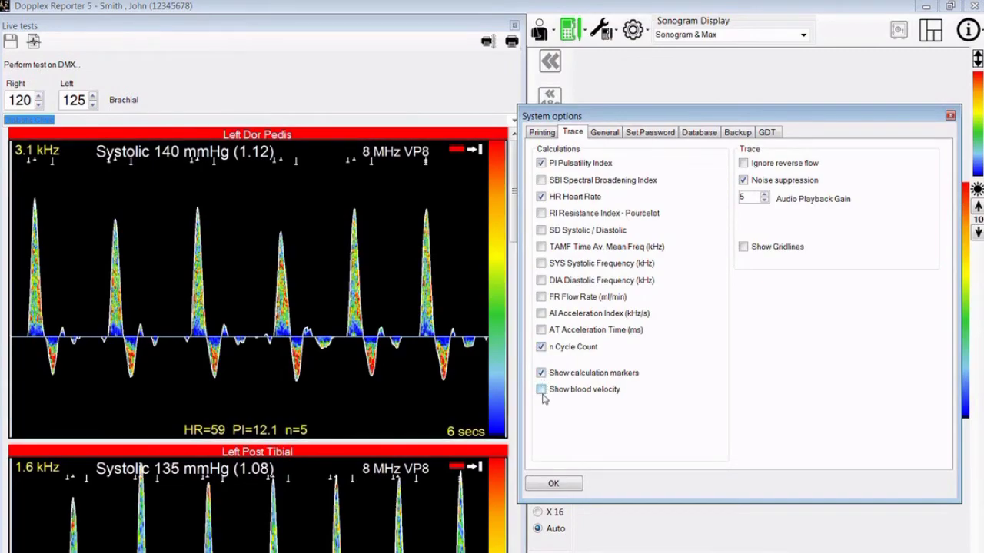
click(554, 483)
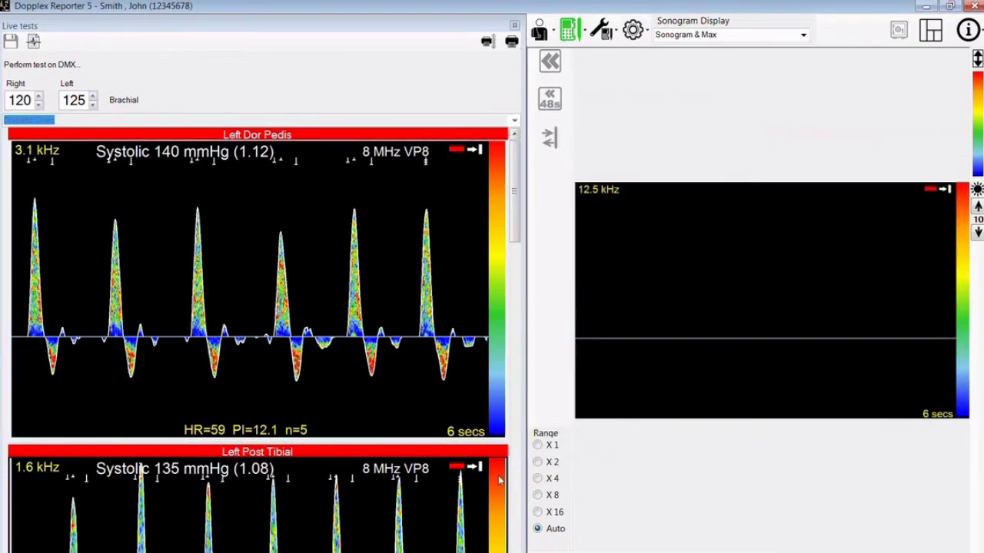
- Open the Left Dor Pedis trace details and place cursor 1, stepping it earlier
double_click(243, 238)
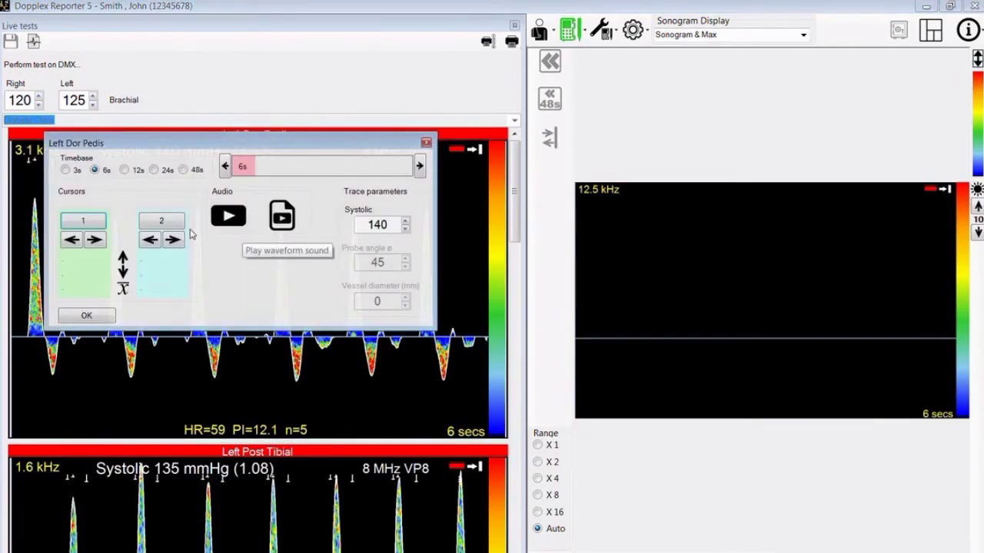
click(96, 224)
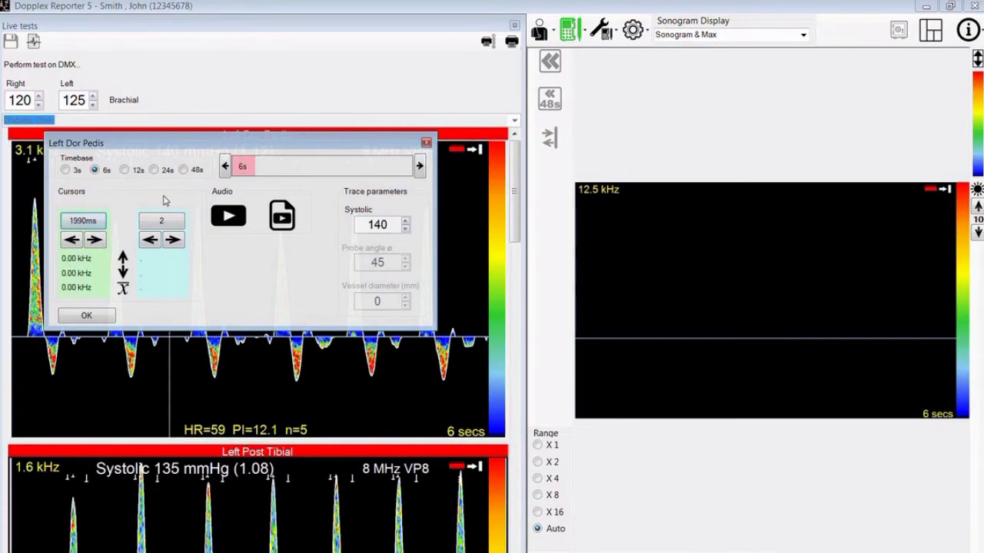
drag(200, 150, 665, 176)
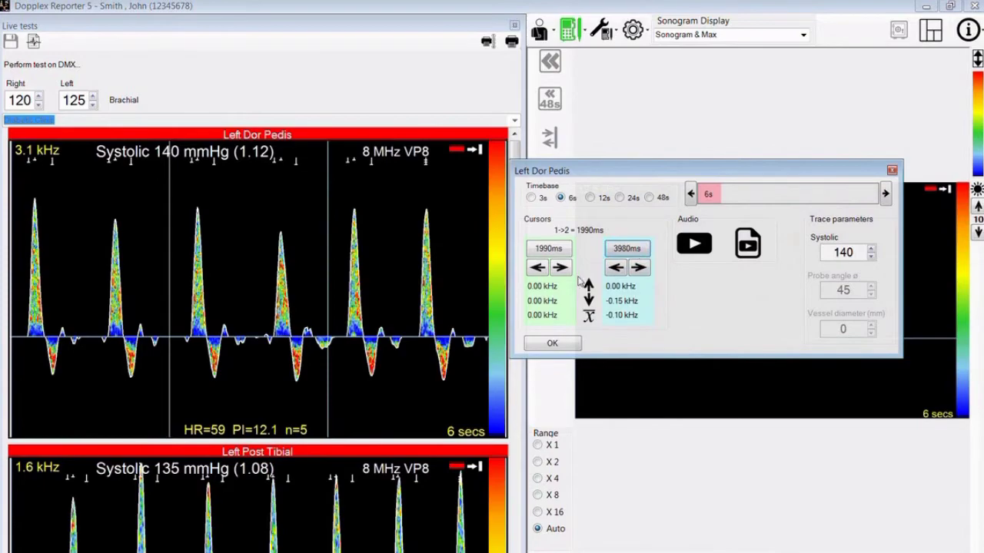
click(537, 268)
click(538, 267)
click(537, 268)
click(537, 268)
click(537, 268)
click(537, 268)
click(537, 267)
click(538, 267)
click(538, 268)
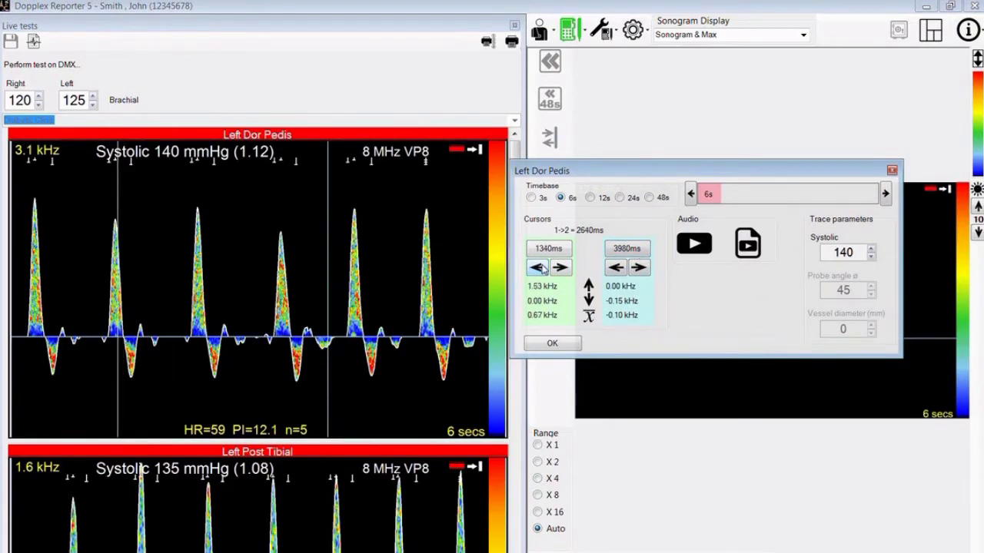
click(537, 268)
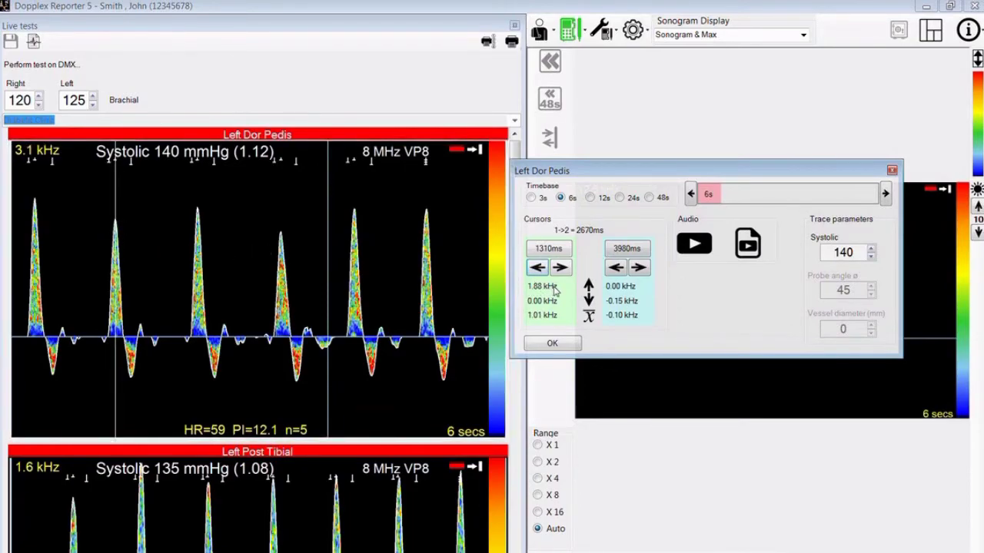
- Set cursor 2 to 2340 ms, 1030 ms from cursor 1, play the sound, and close
click(616, 268)
click(615, 267)
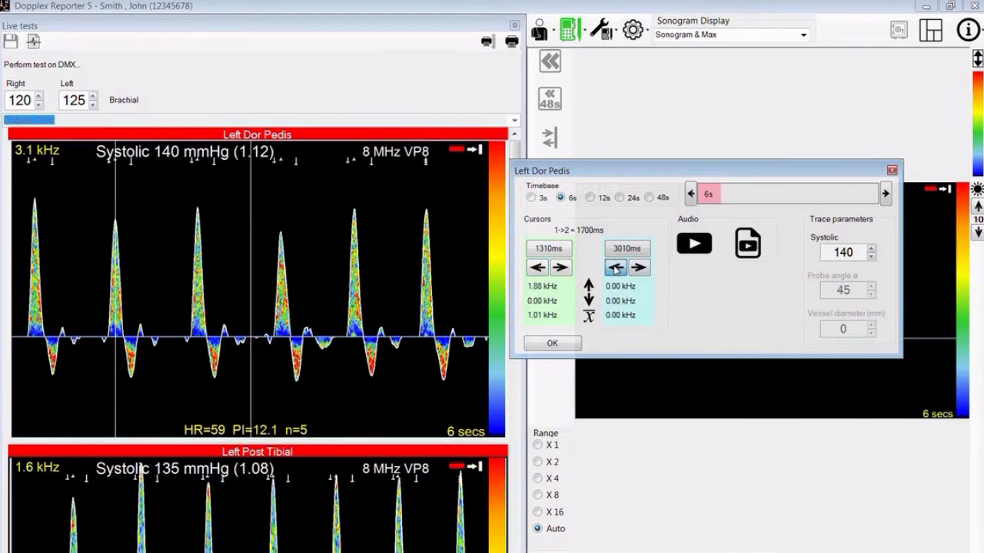
click(615, 268)
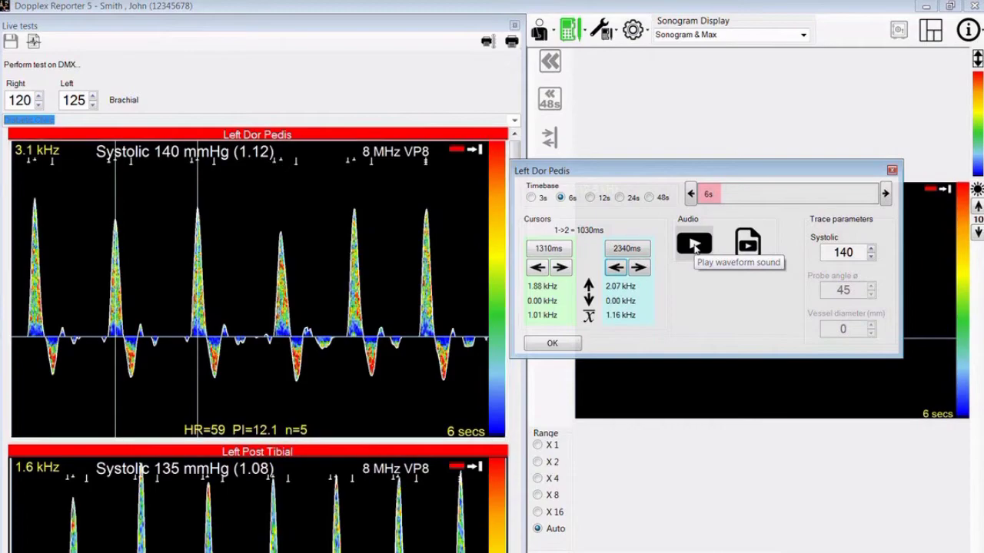
click(695, 246)
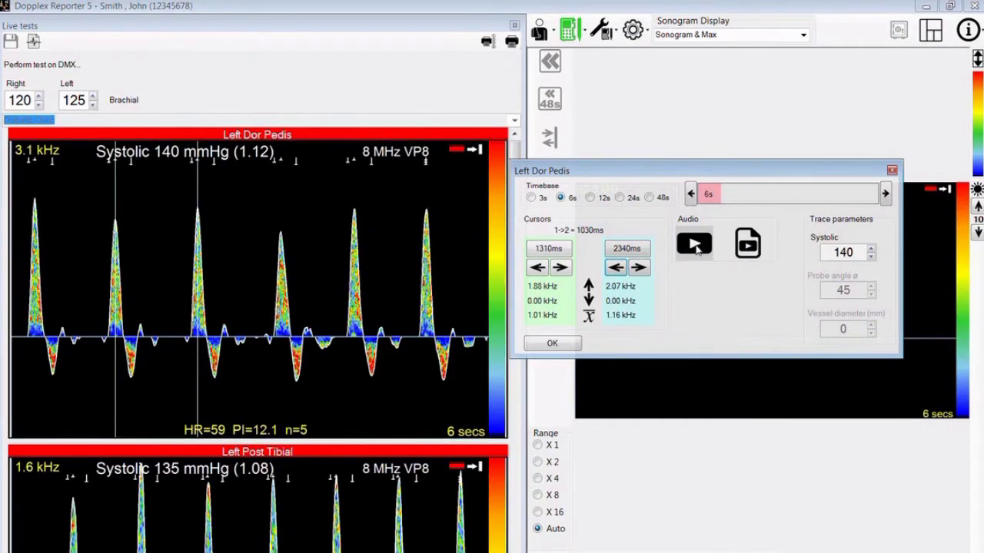
key(Escape)
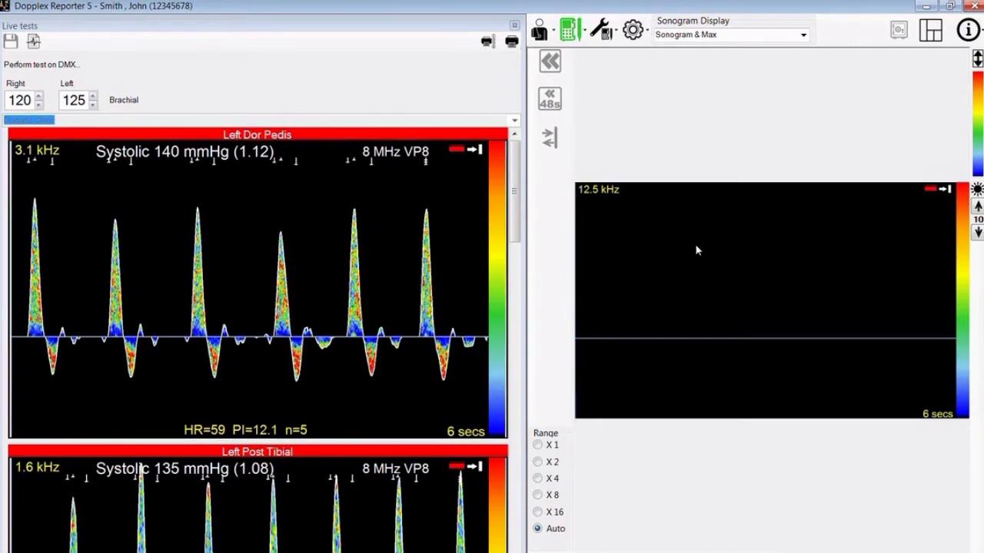
- Reopen the Left Dor Pedis trace details and show it at a 3-second timebase
double_click(275, 259)
key(Escape)
double_click(385, 212)
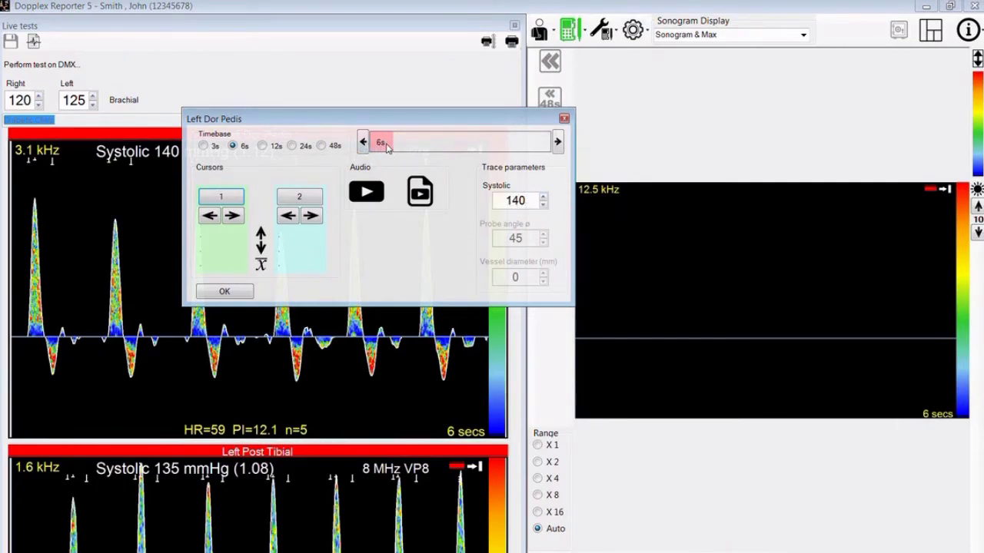
click(558, 143)
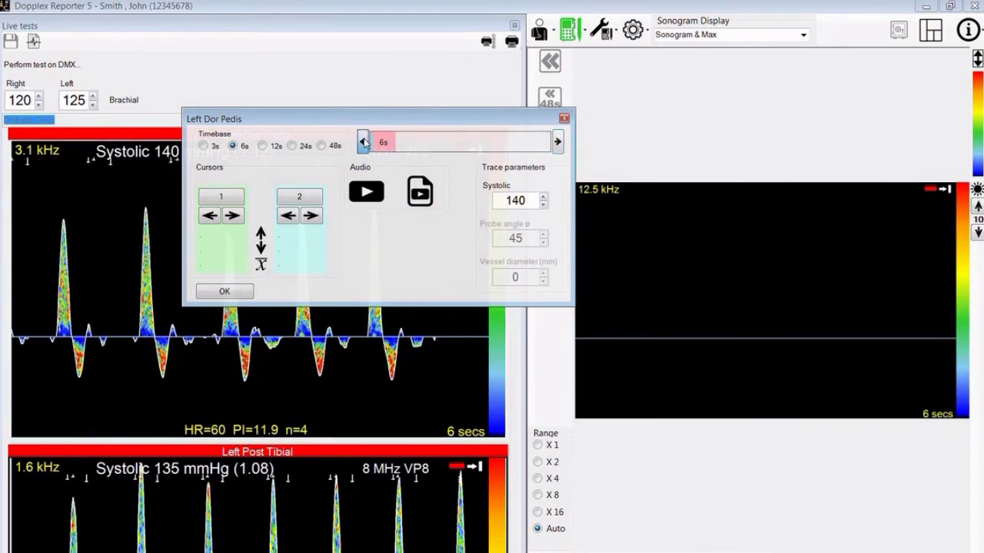
click(364, 143)
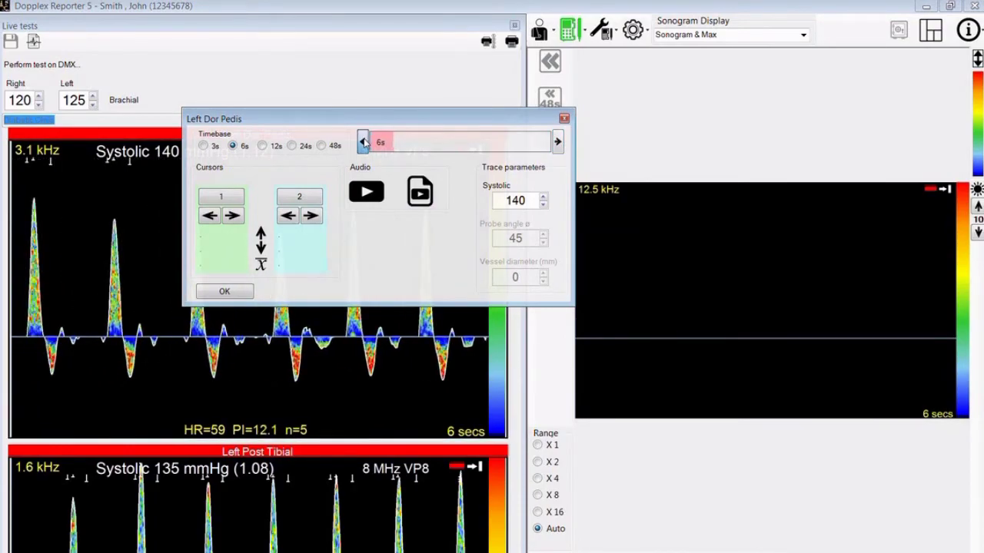
drag(378, 116, 715, 131)
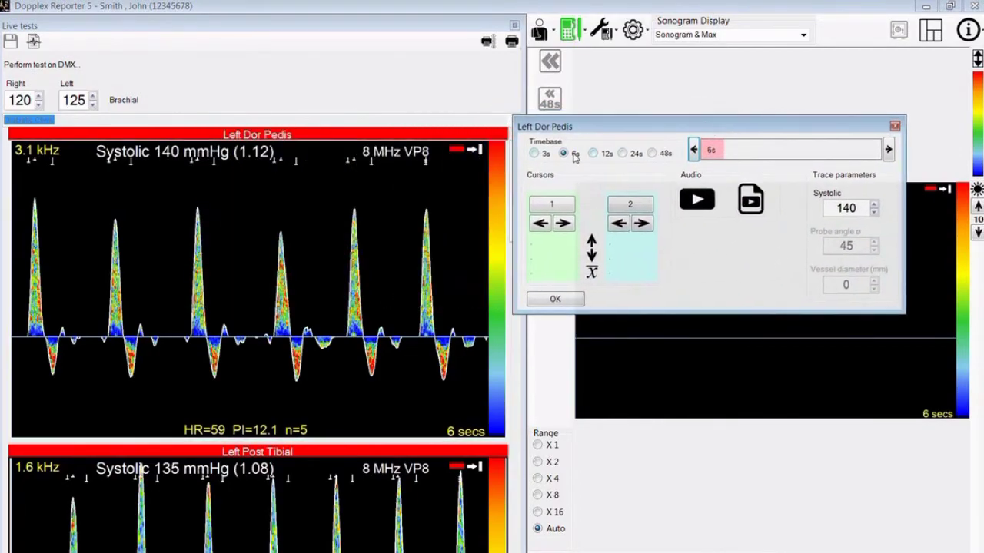
click(534, 155)
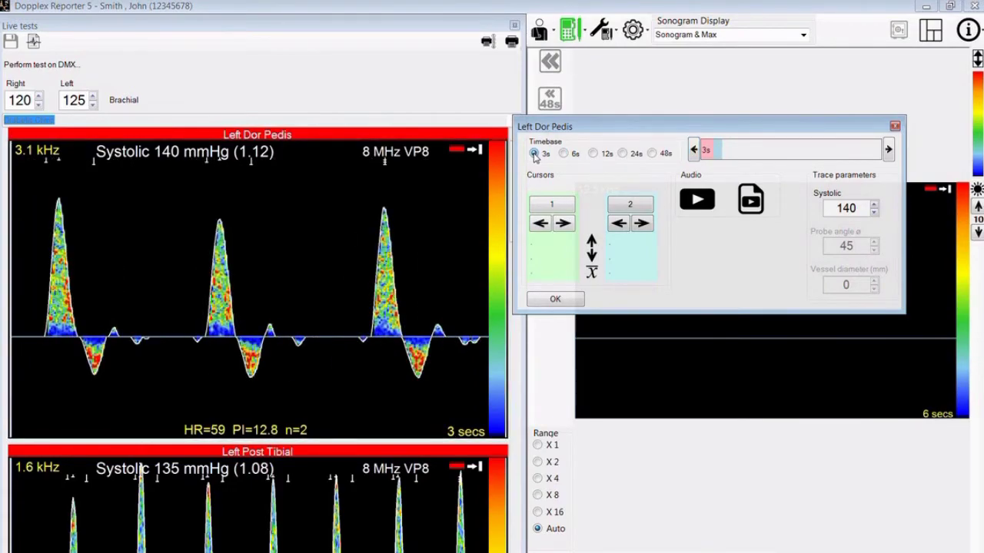
- Step the Left Dor Pedis trace forward three times to HR=57, PI=13.0, then confirm
click(888, 153)
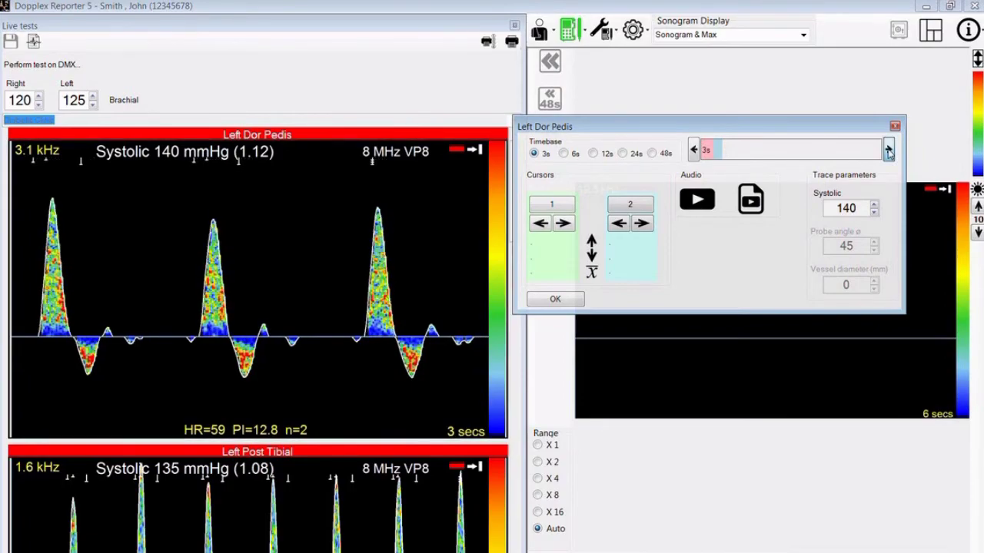
click(888, 153)
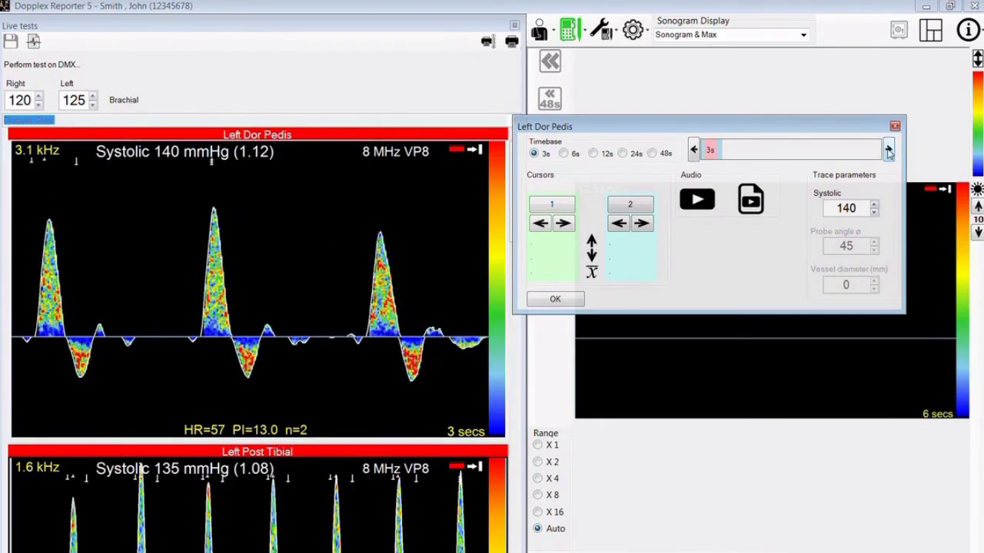
click(888, 153)
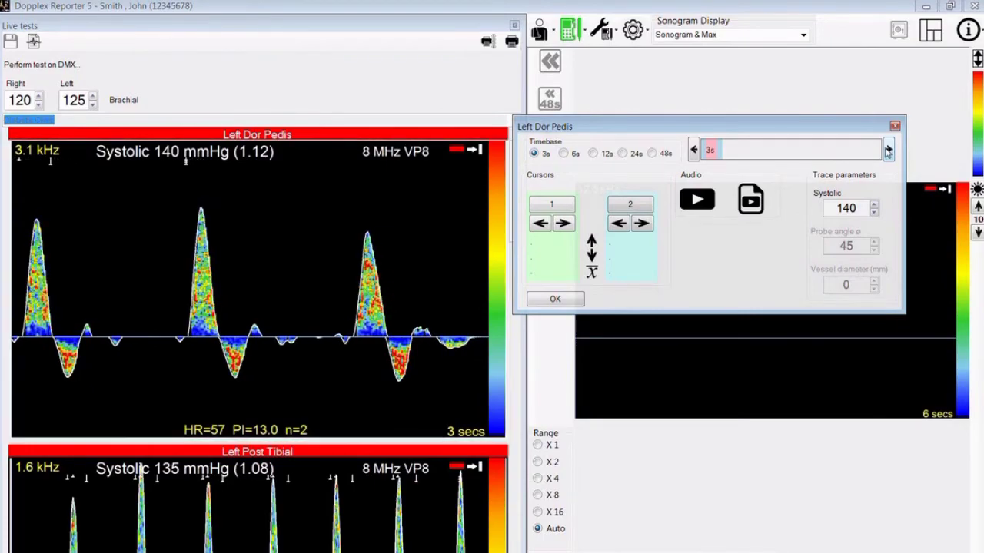
click(575, 300)
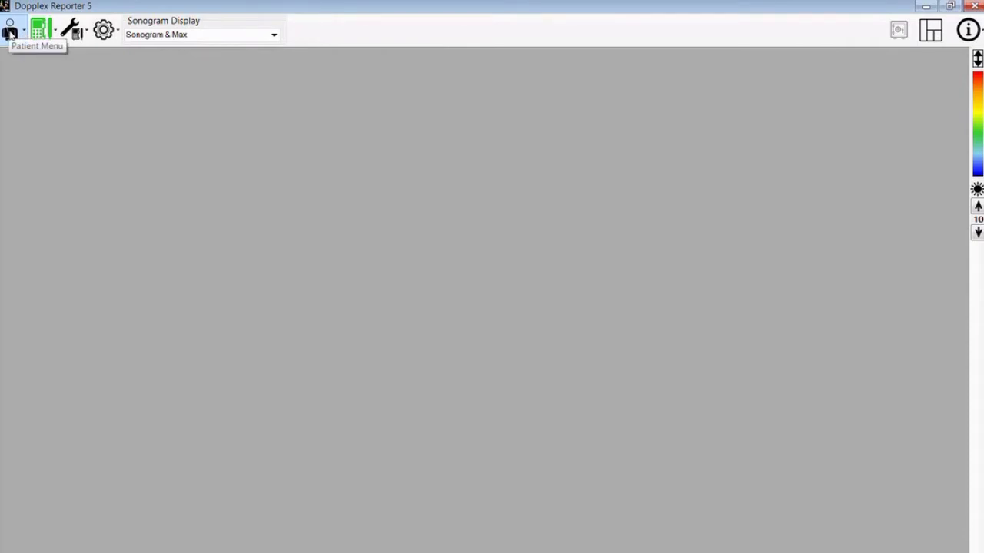
- Open the patient's record from the Select Patient list via Patient Menu > Open Patient
click(10, 34)
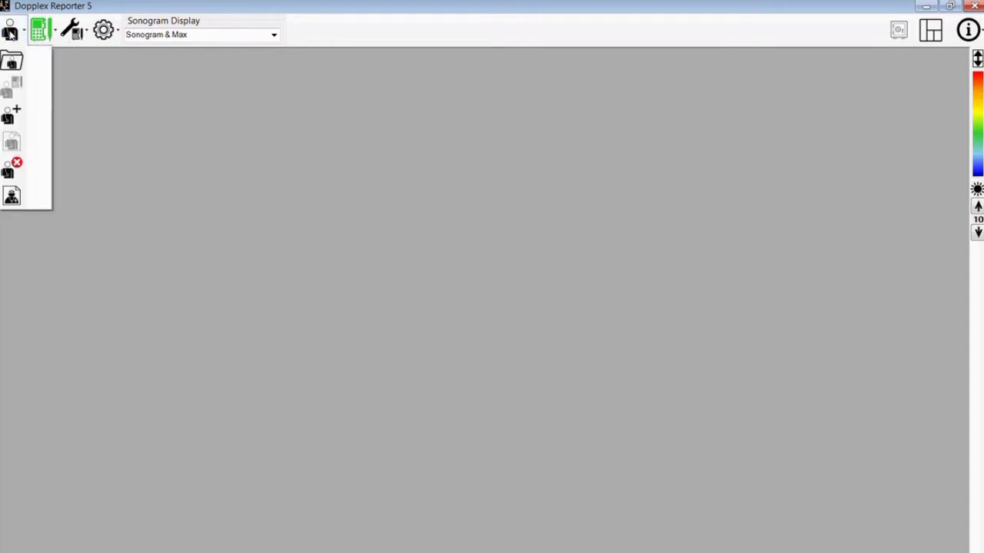
click(13, 63)
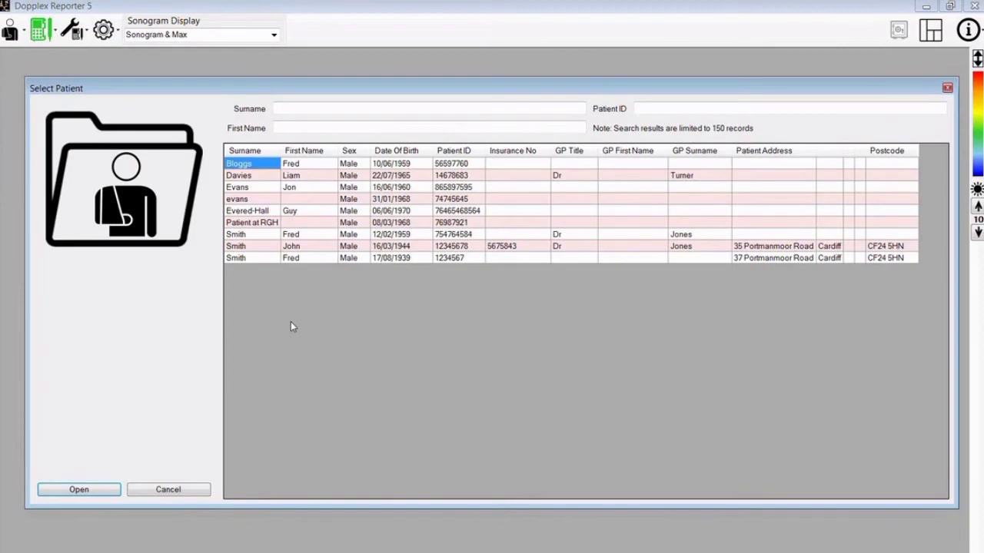
double_click(304, 248)
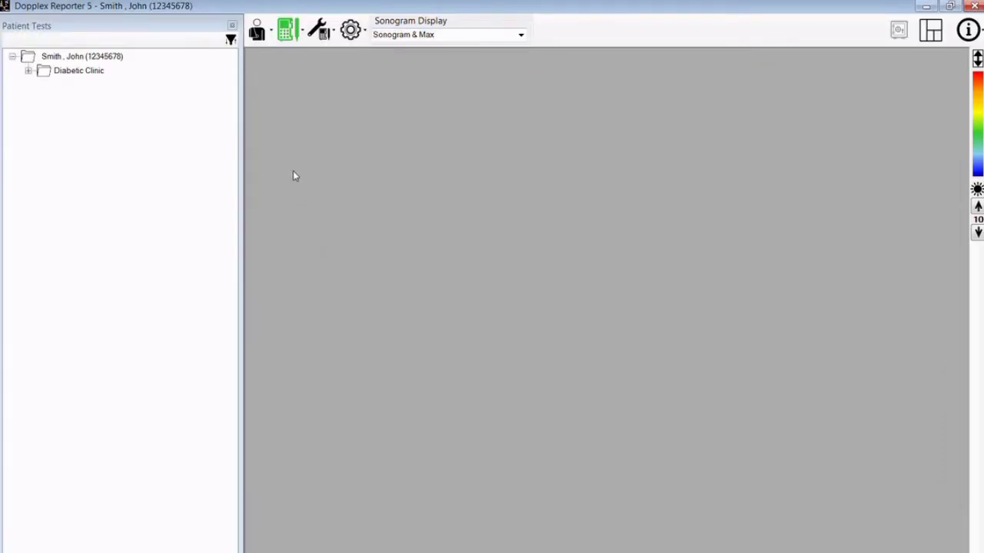
- Show the Doppler Menu dropdown with its actions, including Import from DMX
click(286, 38)
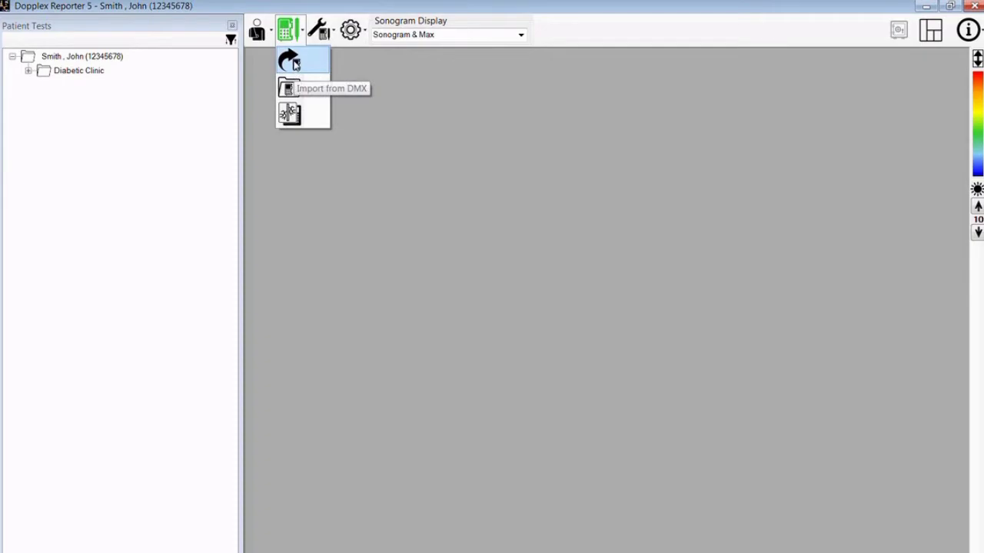
- Start Import from DMX and tick each of the six VAS and PPG recordings
click(291, 61)
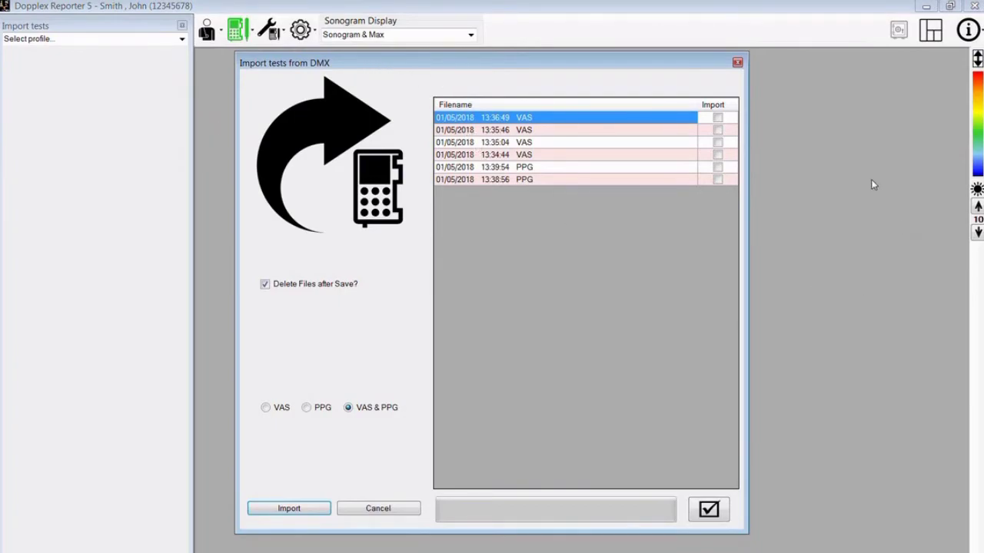
click(717, 117)
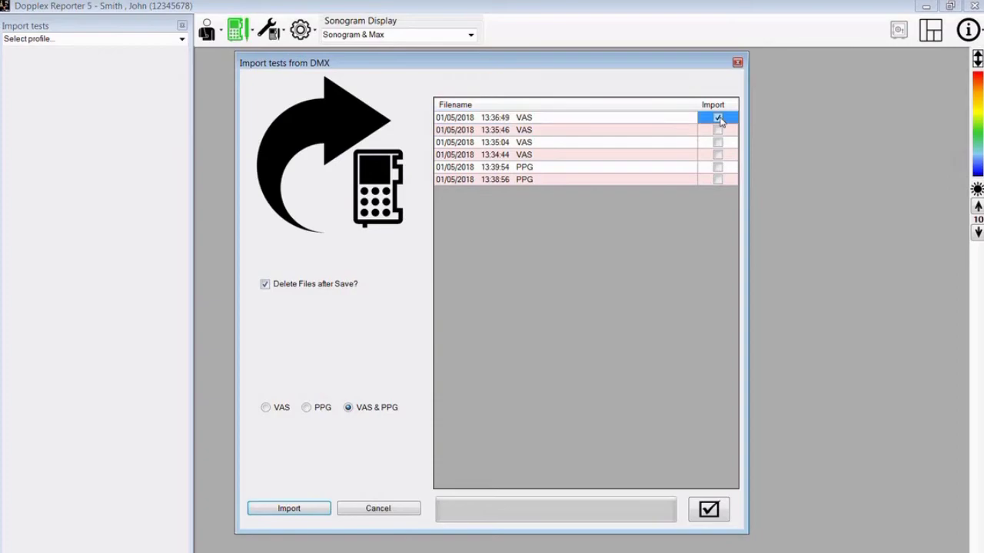
click(719, 132)
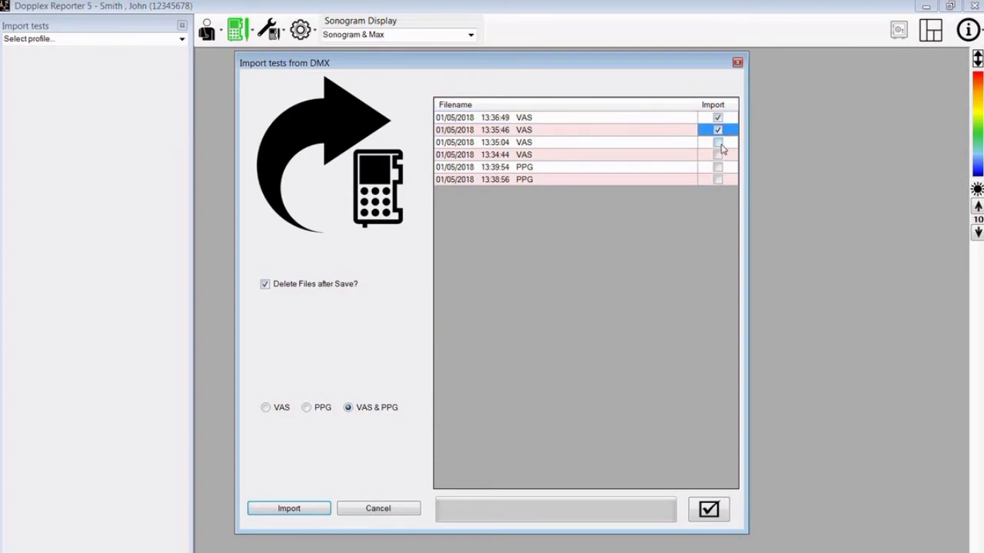
click(720, 146)
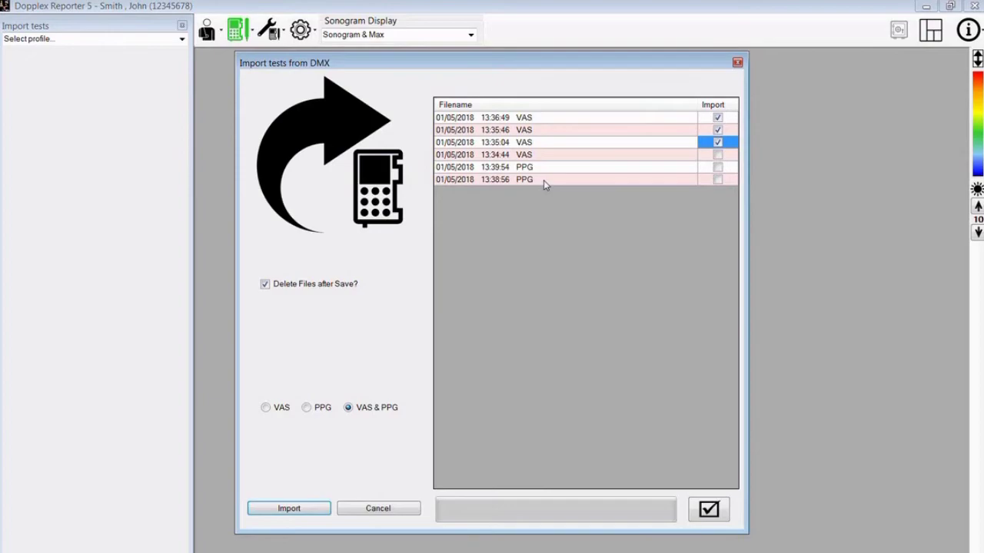
click(717, 156)
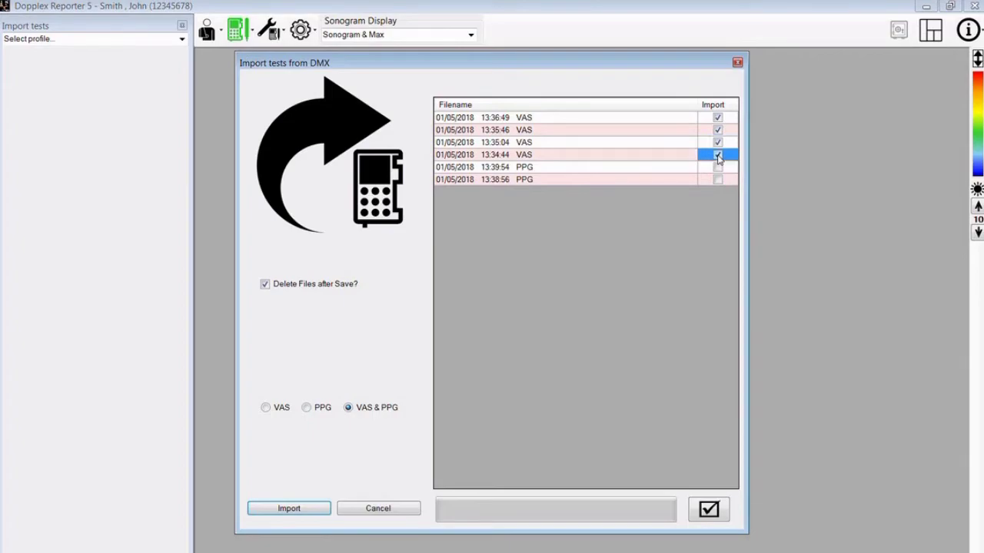
click(717, 167)
click(717, 179)
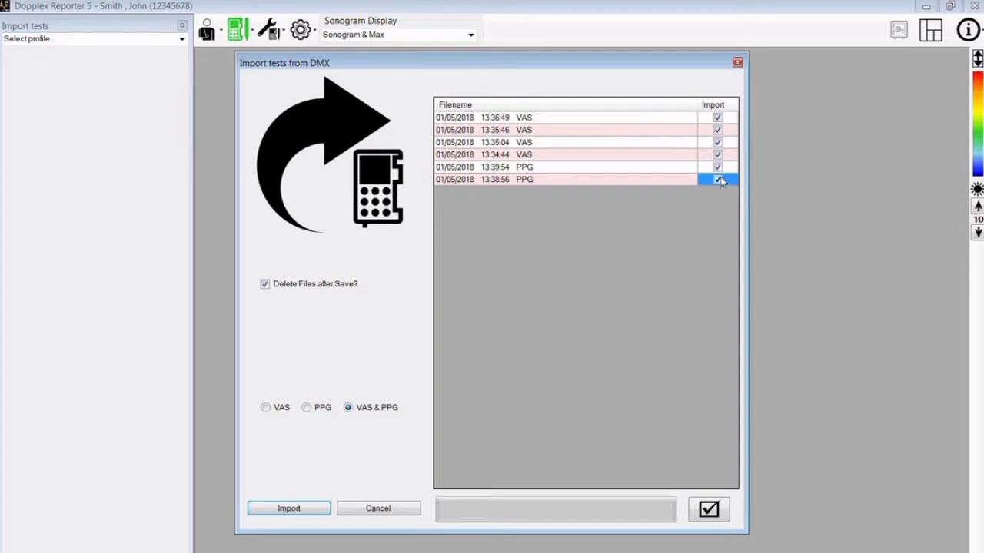
- Untick four recordings, then mark all six for import with the select-all button
click(717, 167)
click(717, 155)
click(717, 143)
click(718, 130)
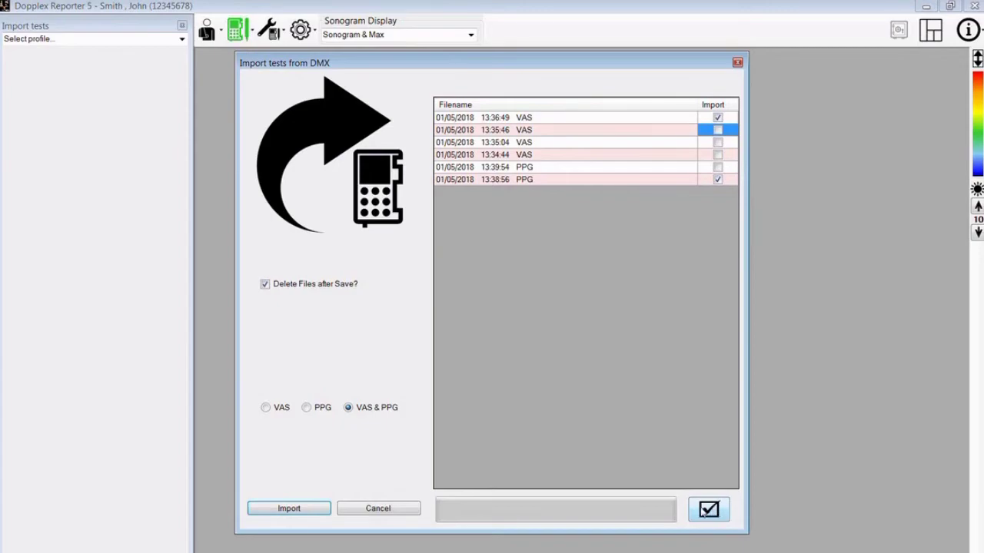
click(709, 511)
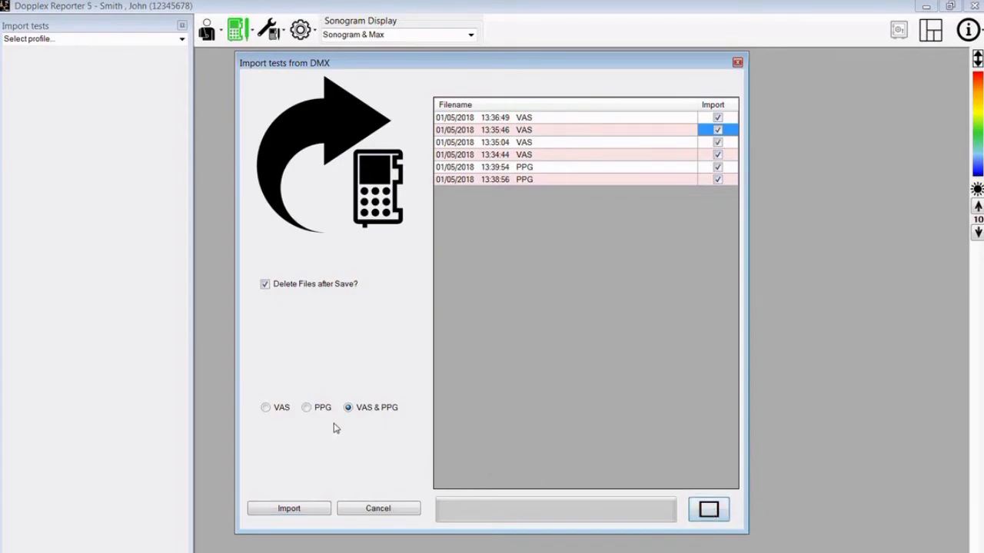
click(266, 408)
click(307, 408)
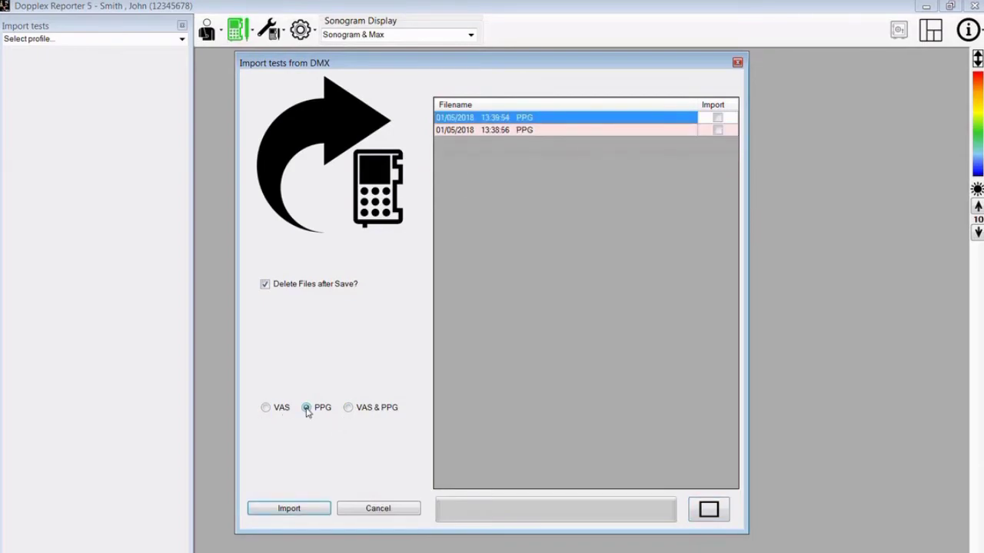
click(348, 408)
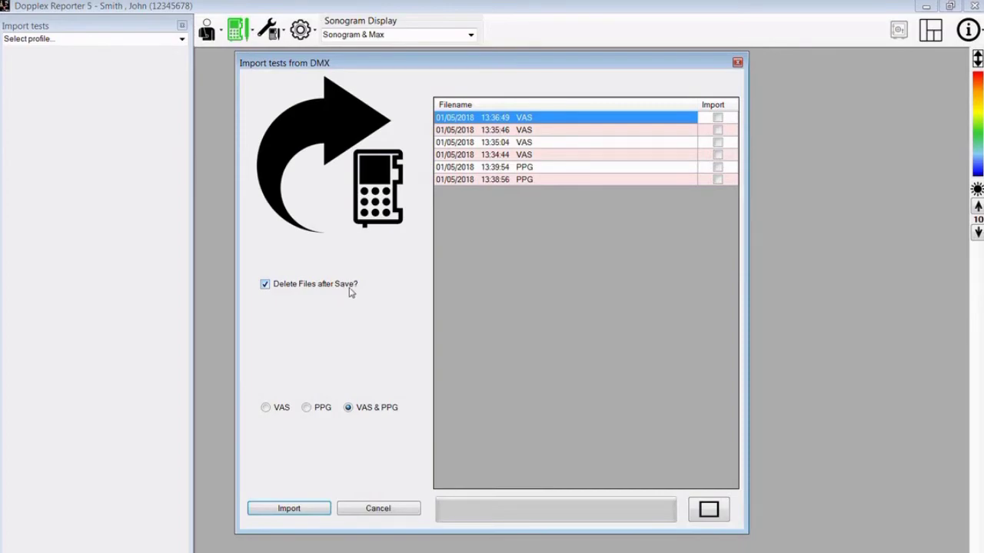
click(708, 510)
click(708, 511)
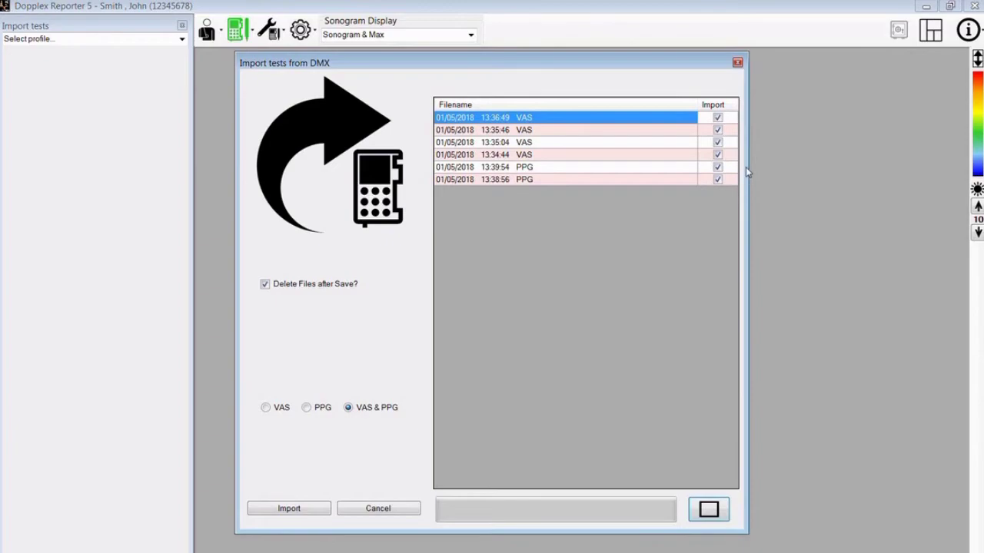
- Import the six marked recordings, shift some of their windows, then tile them in a 3x2 grid
click(303, 514)
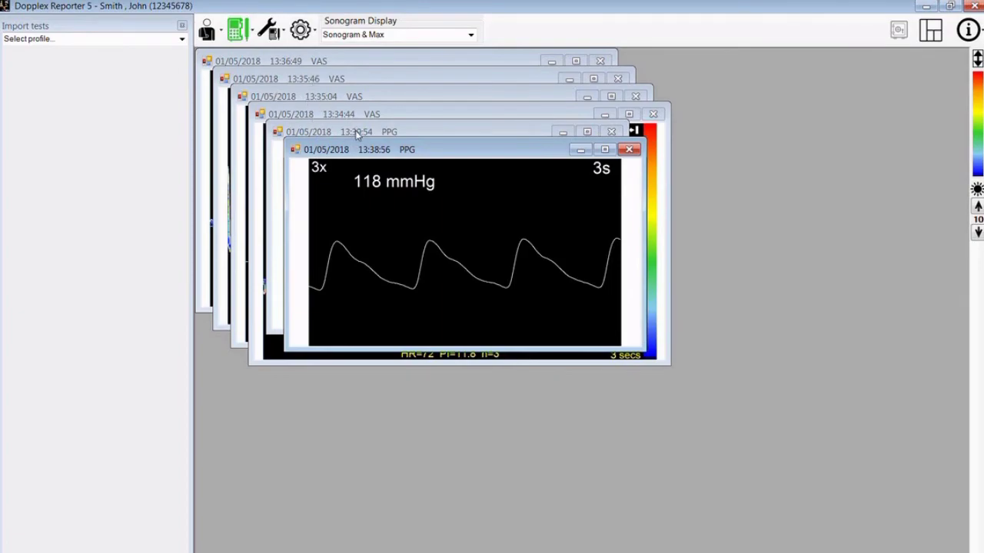
drag(424, 154, 577, 289)
drag(485, 137, 760, 125)
drag(449, 115, 417, 299)
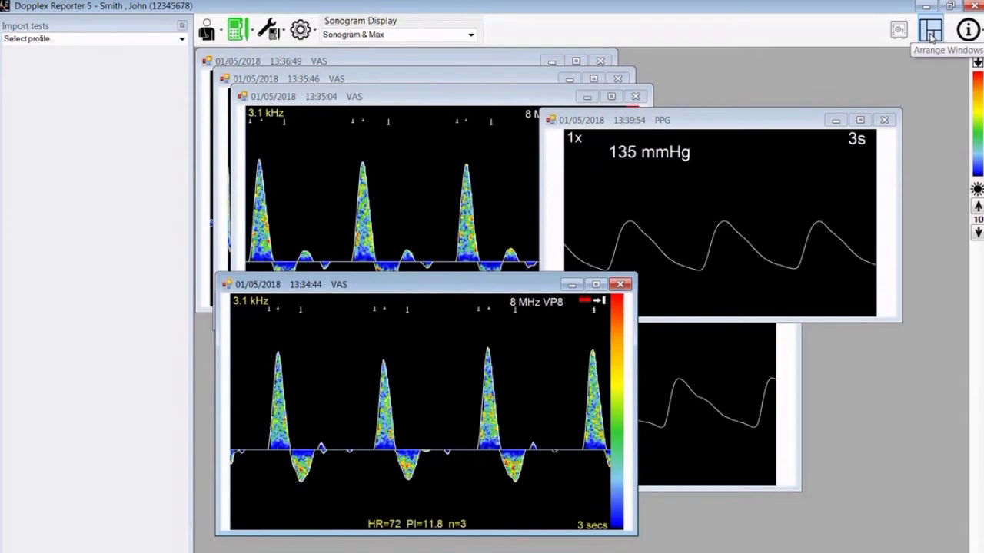
click(932, 37)
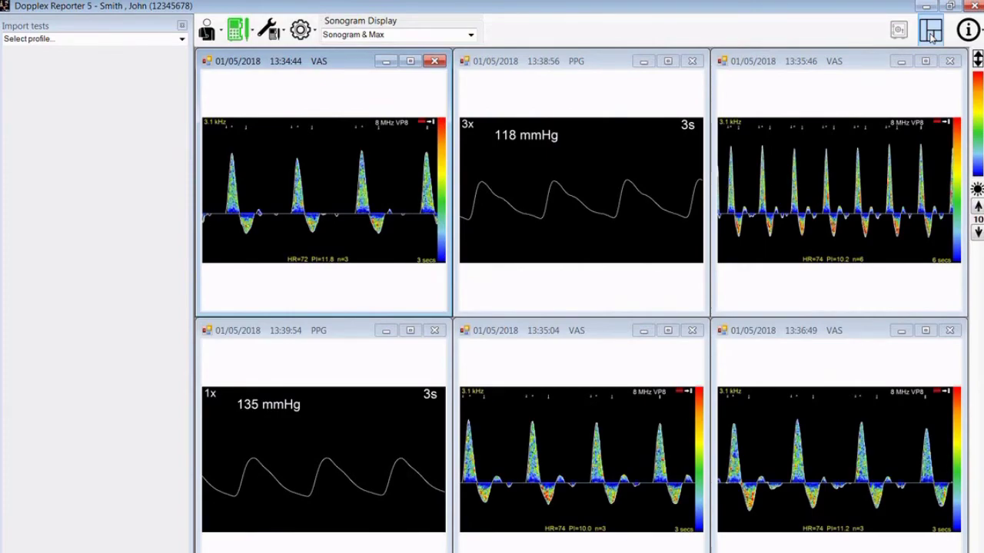
- Choose the Diabetic Clinic profile from the Import tests Select profile dropdown
click(182, 41)
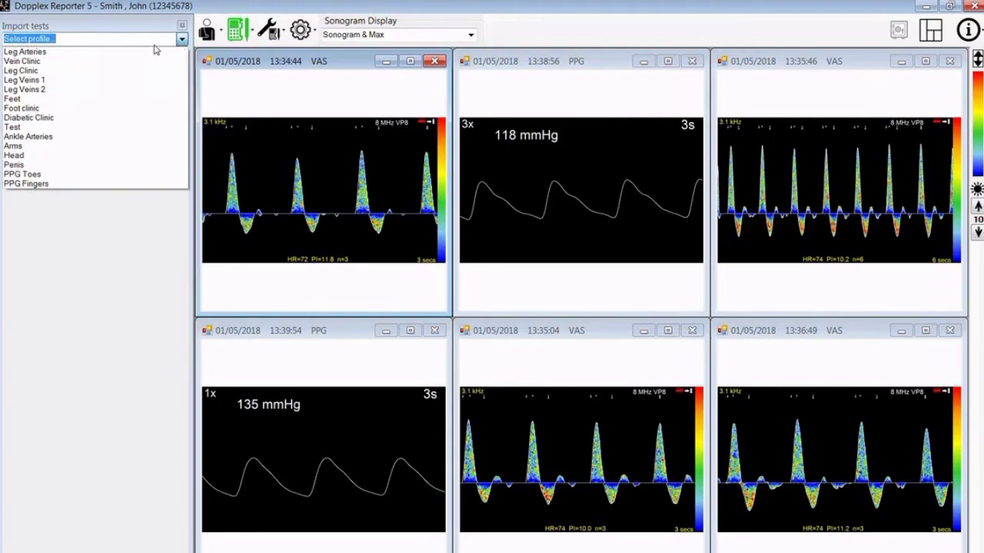
click(71, 123)
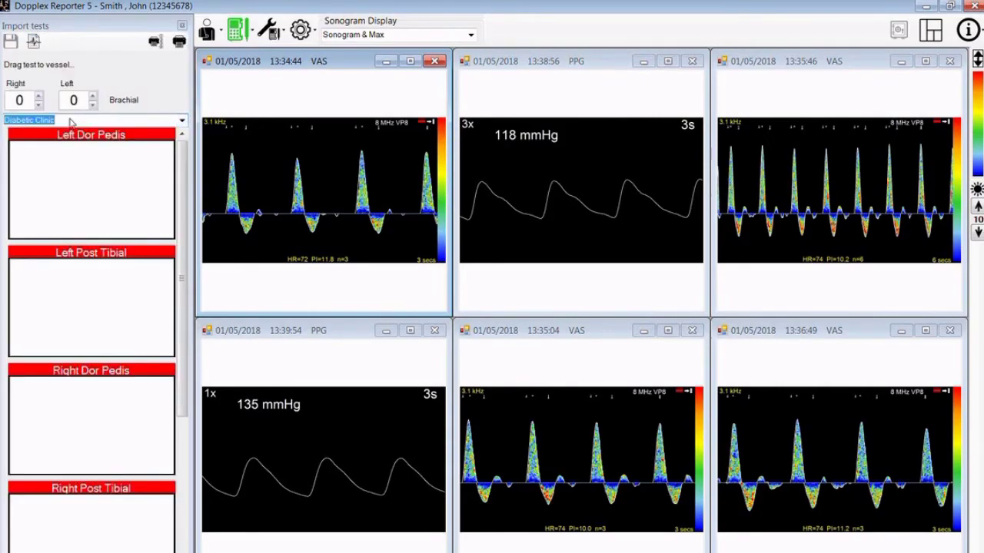
scroll(182, 199, down, 4)
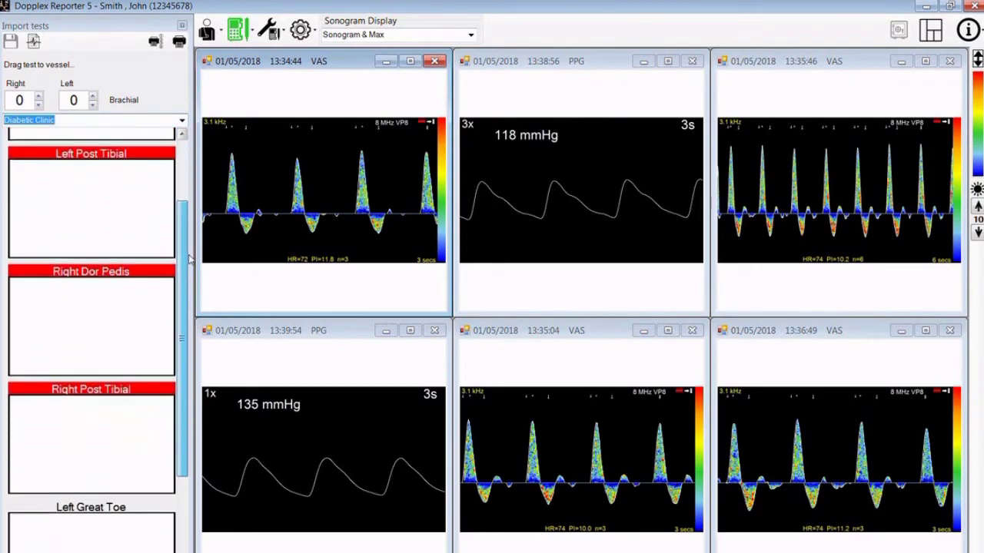
scroll(190, 202, up, 3)
scroll(192, 201, up, 1)
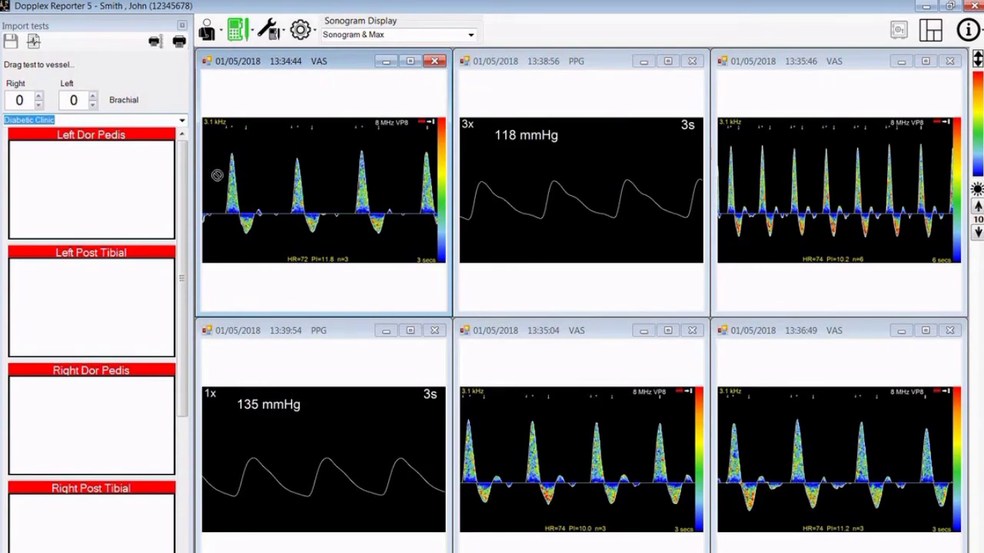
scroll(165, 187, down, 1)
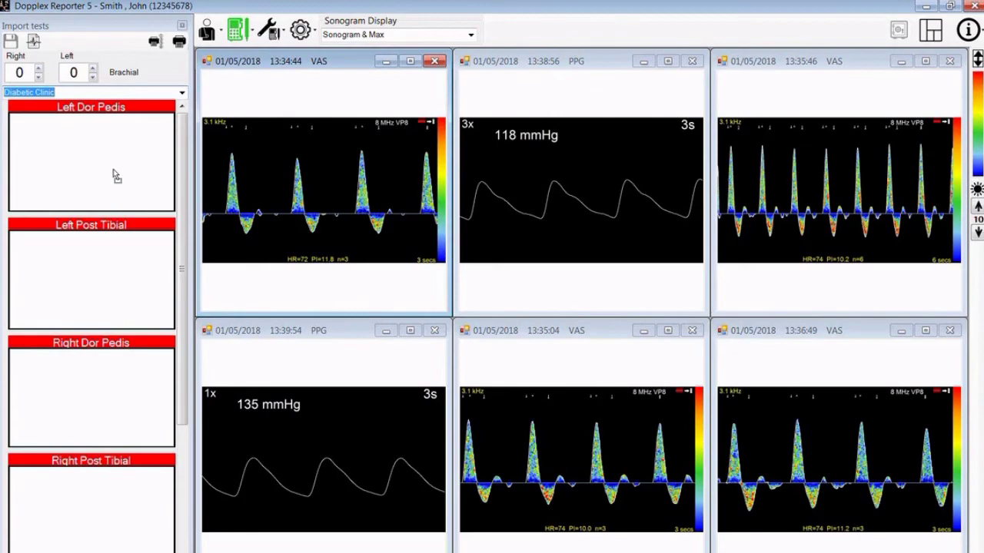
- Assign the 13:35:04, 13:35:46 and 13:36:49 VAS sonograms to Left Post Tibial, Right Dor Pedis and Right Post Tibial
drag(116, 175, 117, 174)
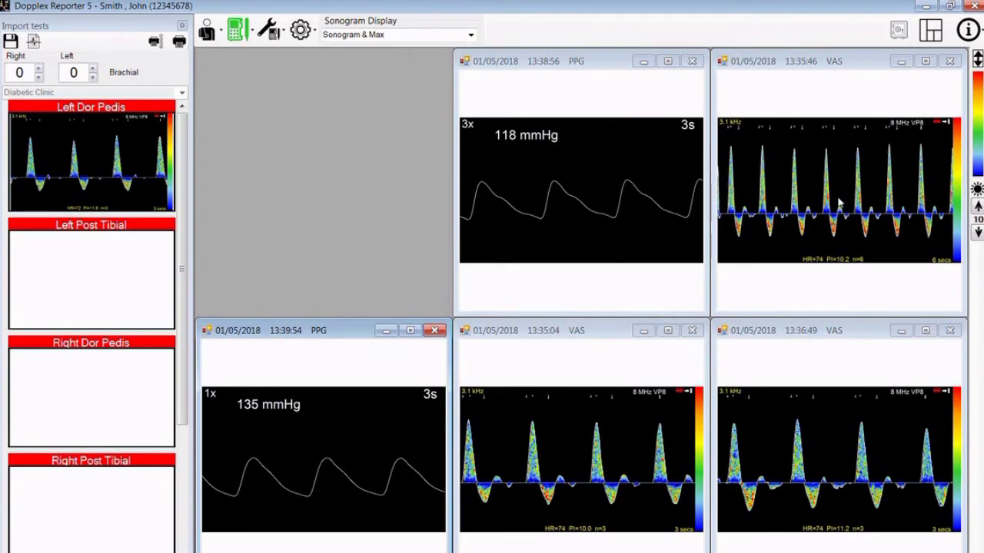
click(593, 428)
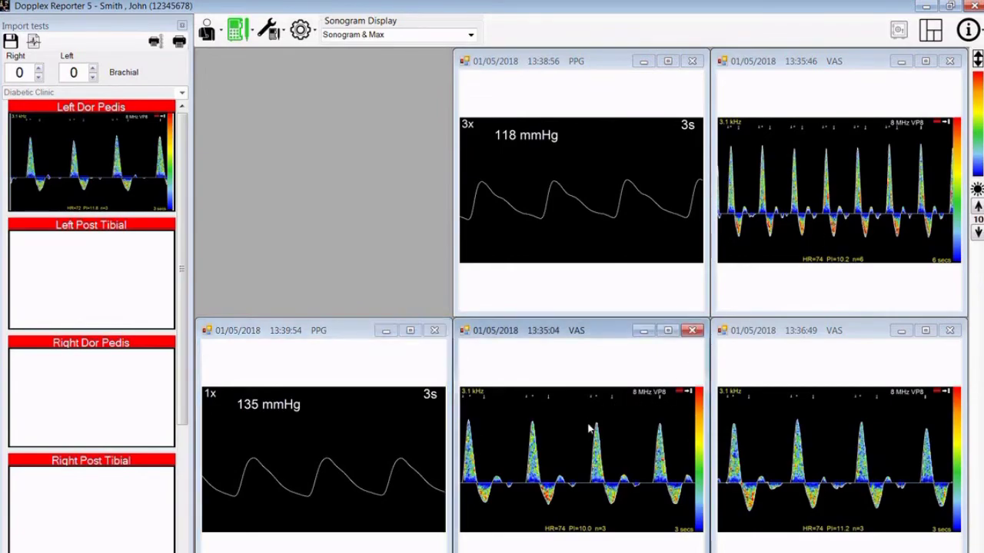
drag(146, 327, 108, 269)
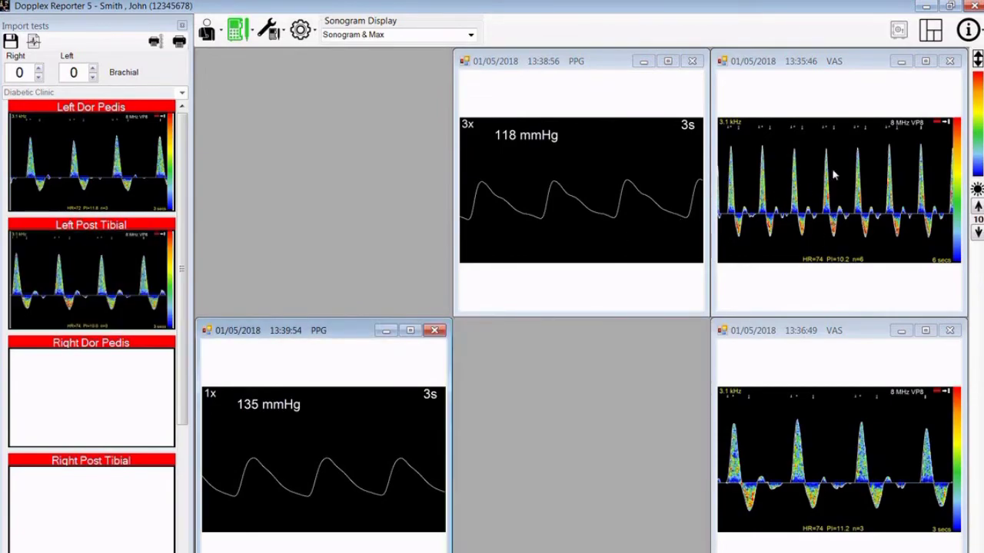
drag(830, 161, 100, 410)
click(787, 489)
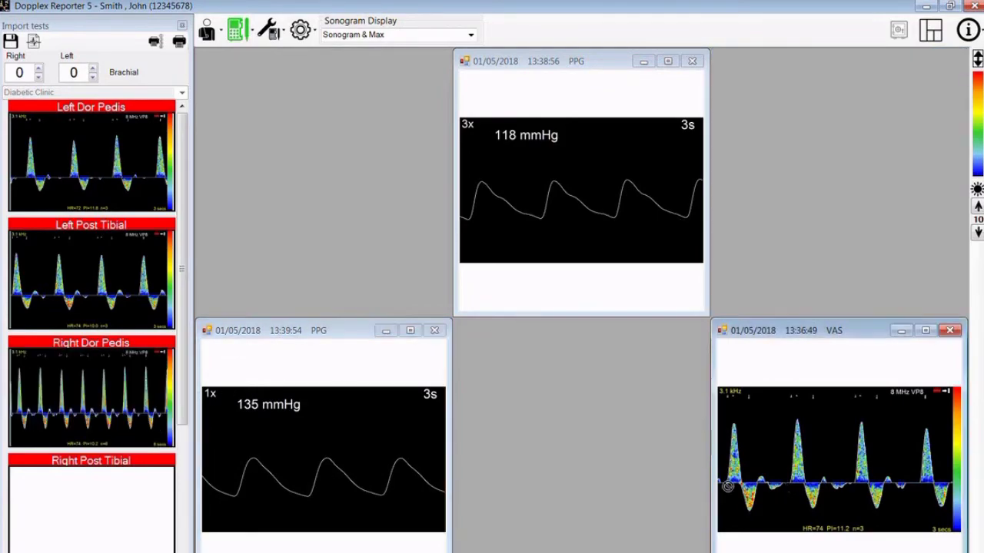
drag(788, 489, 102, 520)
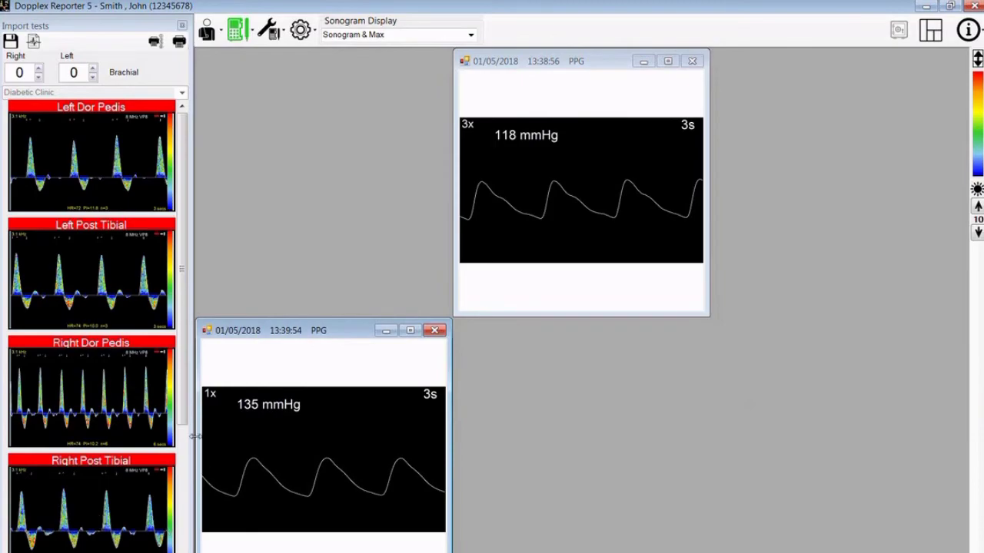
- Place the 135 mmHg PPG trace in Left Great Toe and the 118 mmHg trace in Right Great Toe
scroll(186, 438, down, 3)
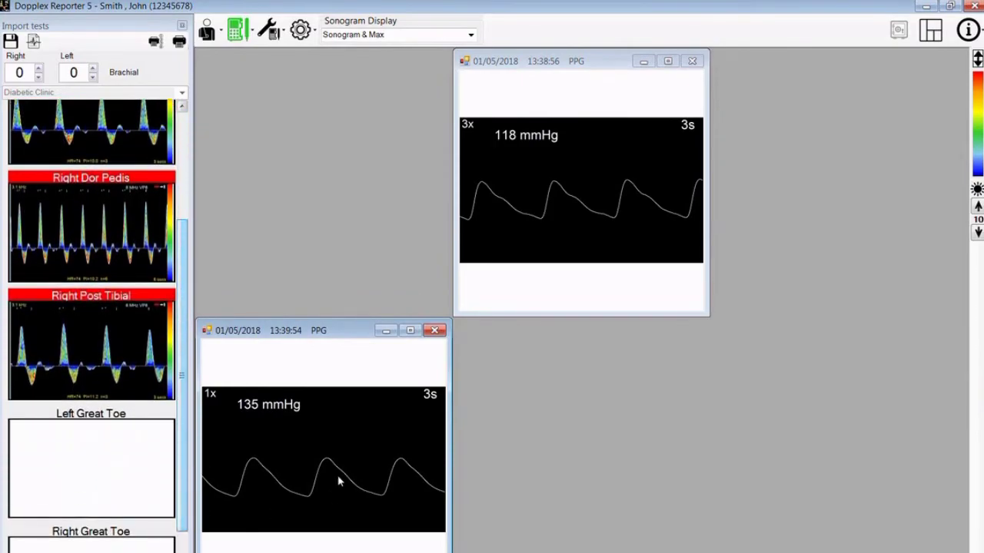
mouse_move(324, 466)
mouse_down()
mouse_move(323, 444)
mouse_move(109, 339)
mouse_up()
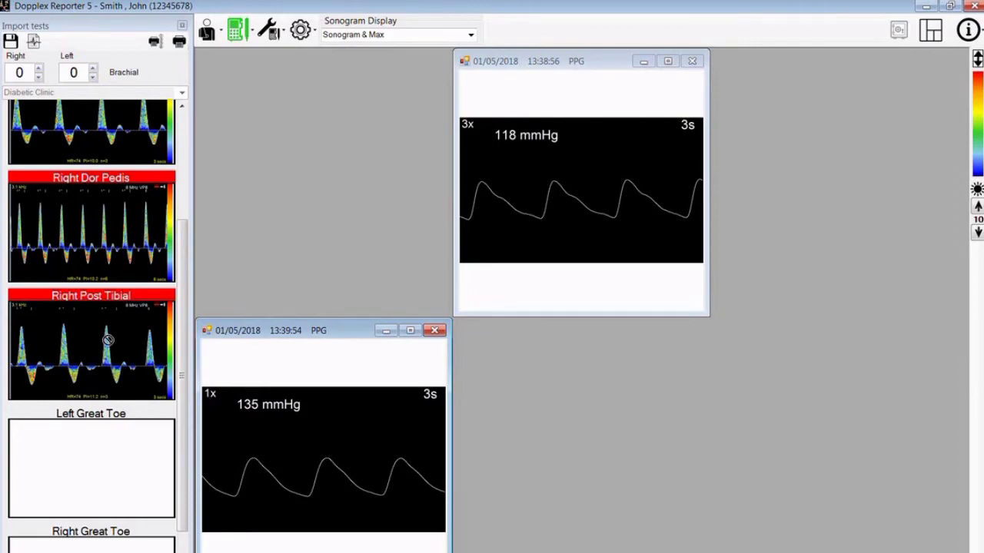
mouse_move(109, 340)
mouse_down()
mouse_move(311, 443)
mouse_move(305, 432)
mouse_move(97, 474)
mouse_up()
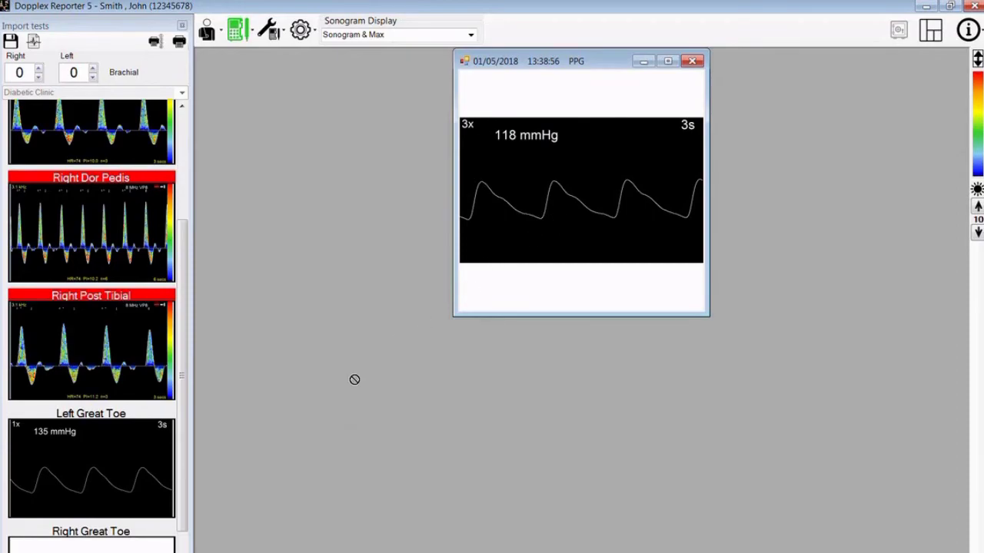
drag(91, 547, 90, 549)
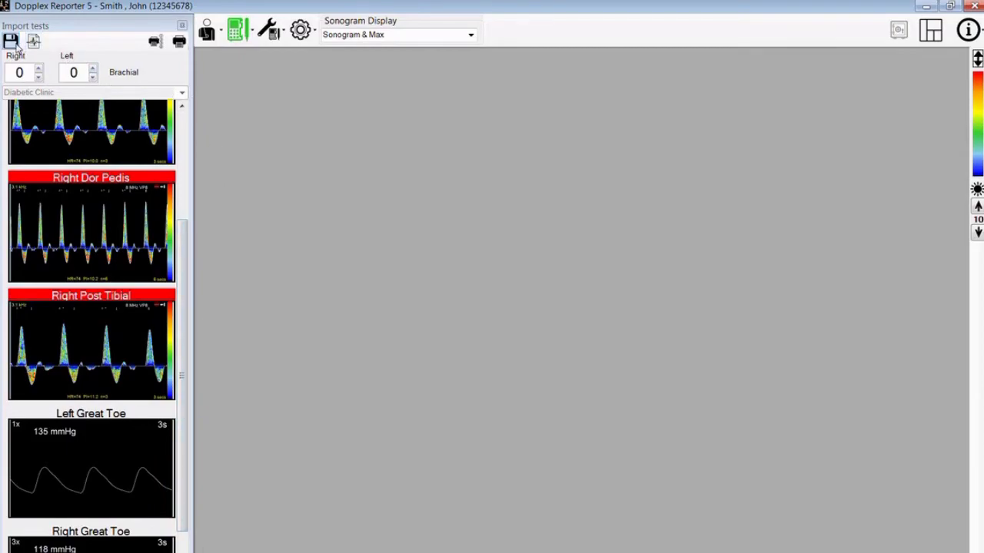
- Enter a right brachial pressure of 120 and a left brachial pressure of 122
click(24, 72)
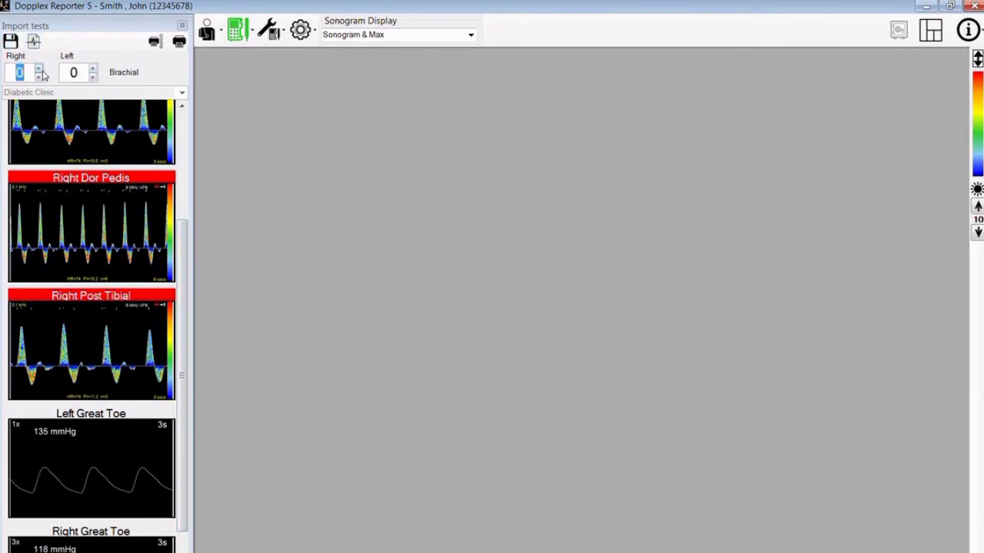
text(120)
click(76, 72)
text(122)
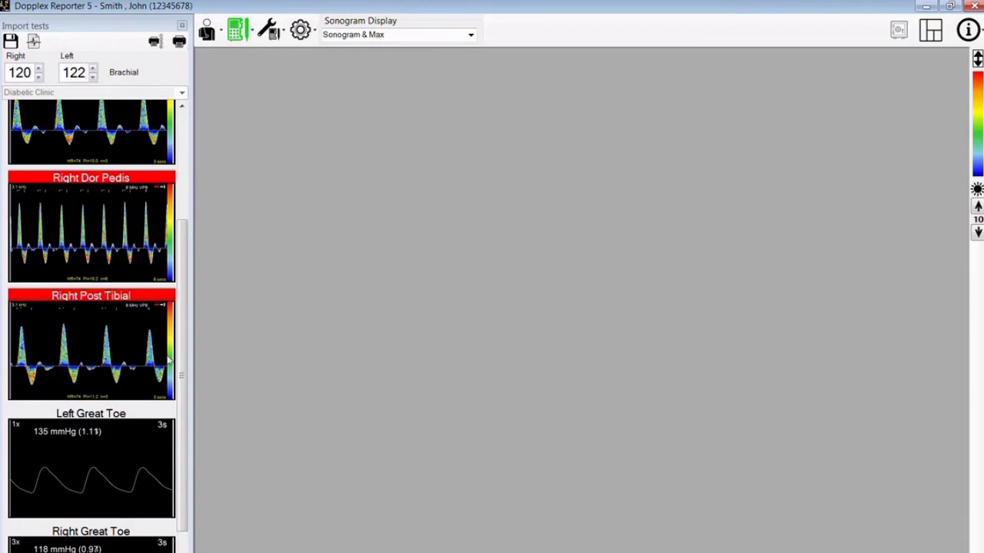
drag(192, 368, 289, 375)
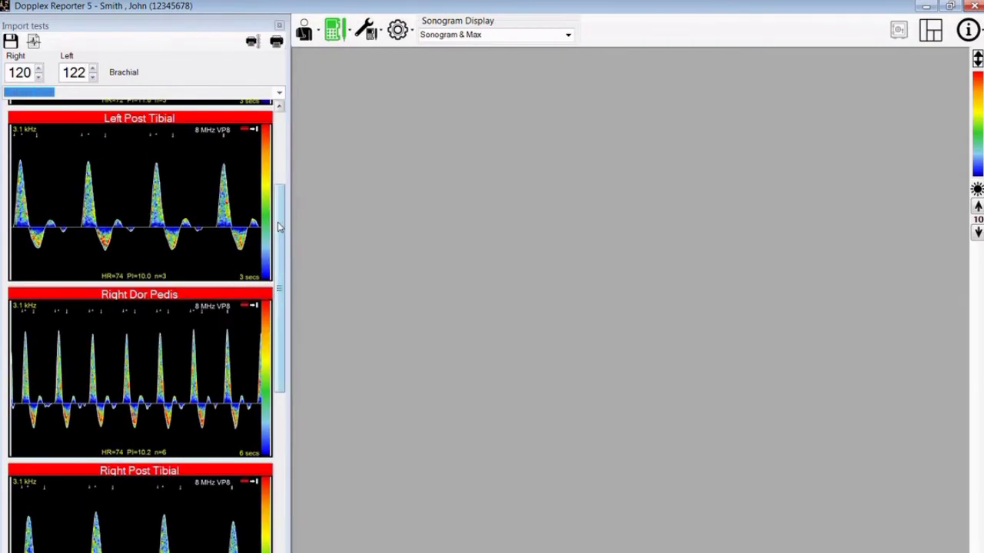
- Change the Left Dor Pedis sonogram's systolic value to 135 mmHg and confirm it
drag(281, 226, 284, 137)
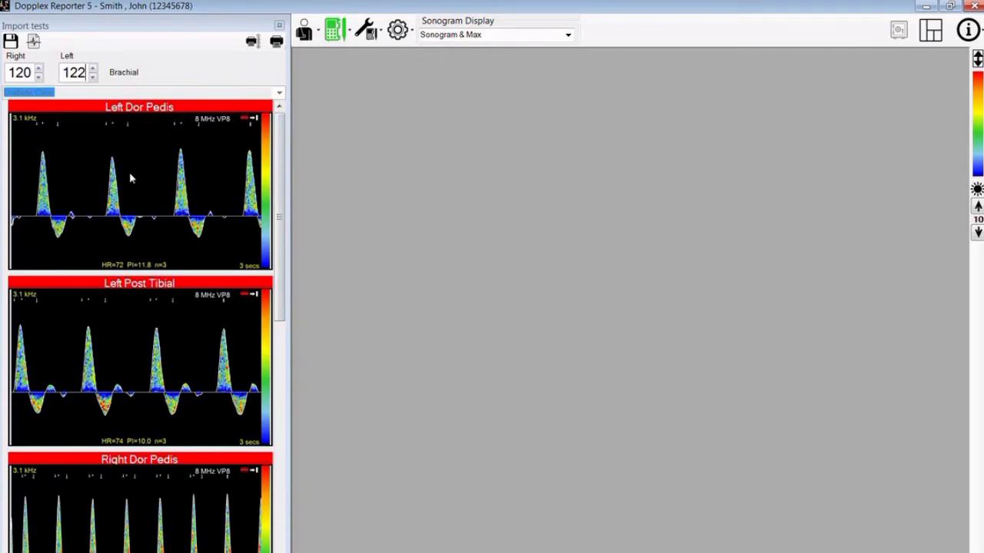
click(129, 172)
double_click(273, 166)
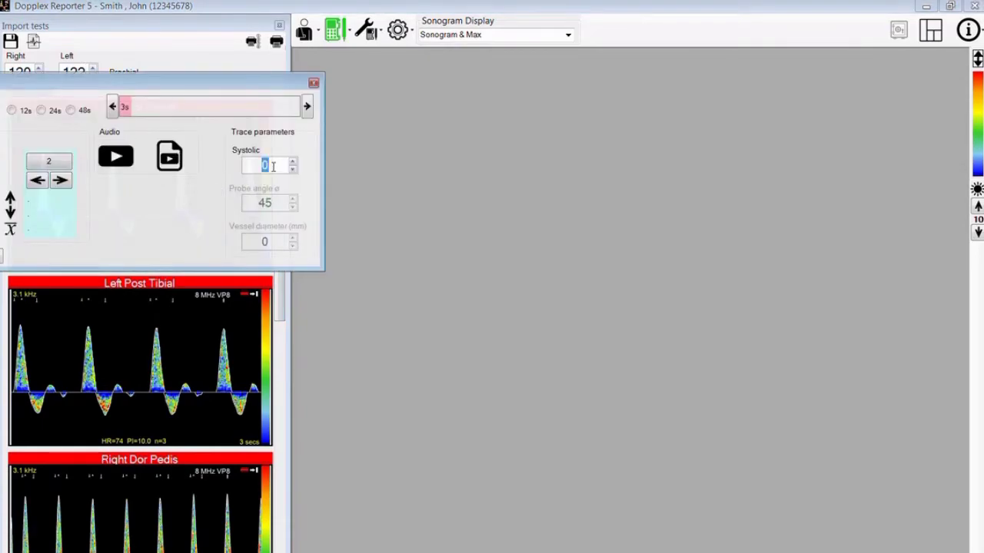
text(120)
key(BackSpace)
key(BackSpace)
text(4)
key(BackSpace)
text(35)
drag(178, 90, 459, 101)
click(273, 267)
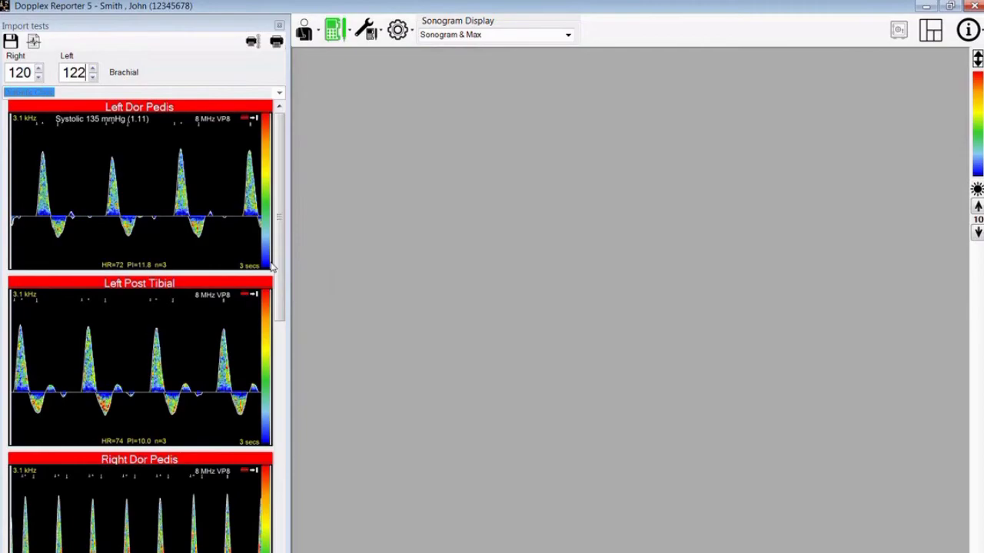
mouse_move(286, 227)
mouse_down()
mouse_move(375, 233)
mouse_move(530, 220)
mouse_up()
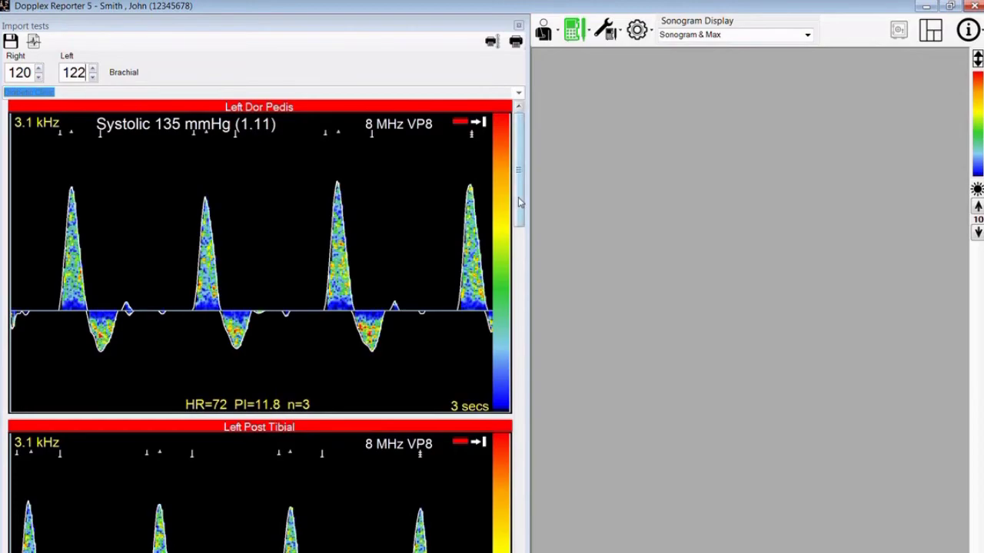
- Set the Left Post Tibial sonogram's systolic pressure to 138 mmHg
scroll(519, 203, down, 5)
click(279, 224)
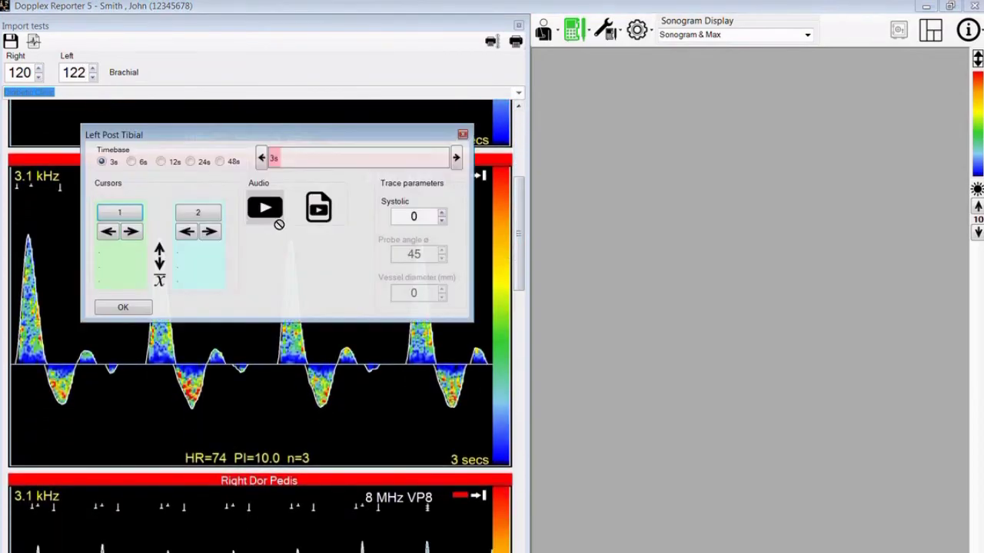
double_click(415, 217)
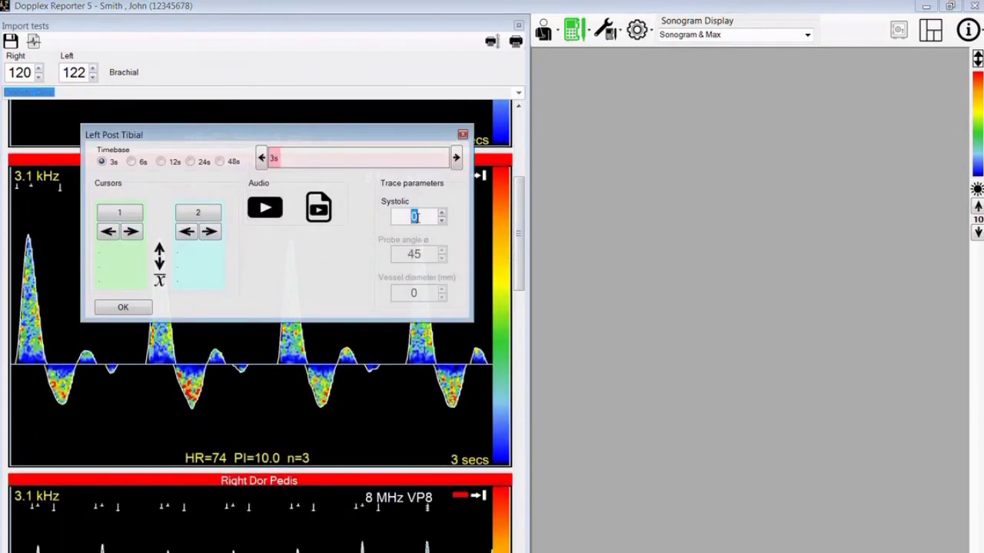
text(138)
click(136, 310)
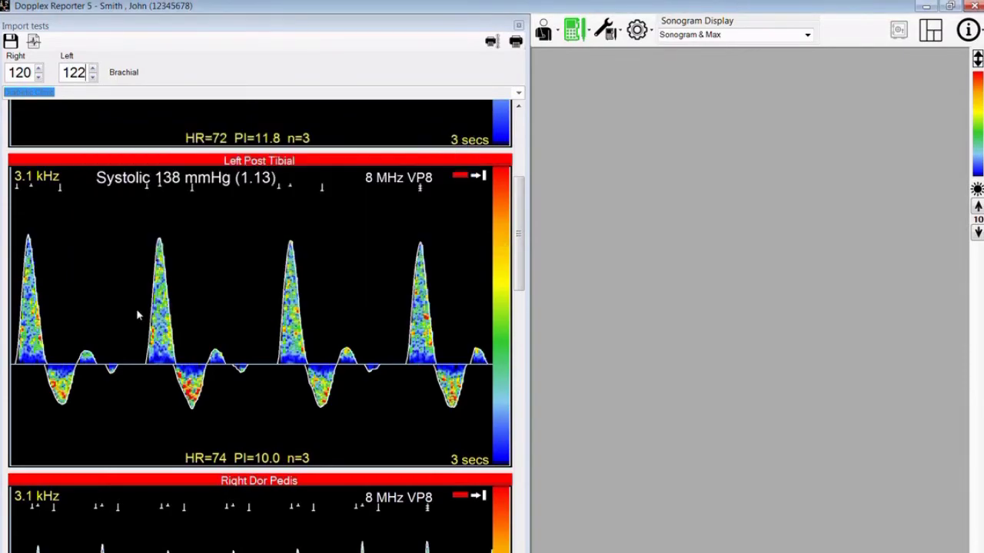
- Set the Right Dor Pedis sonogram's systolic pressure to 132 mmHg
click(291, 508)
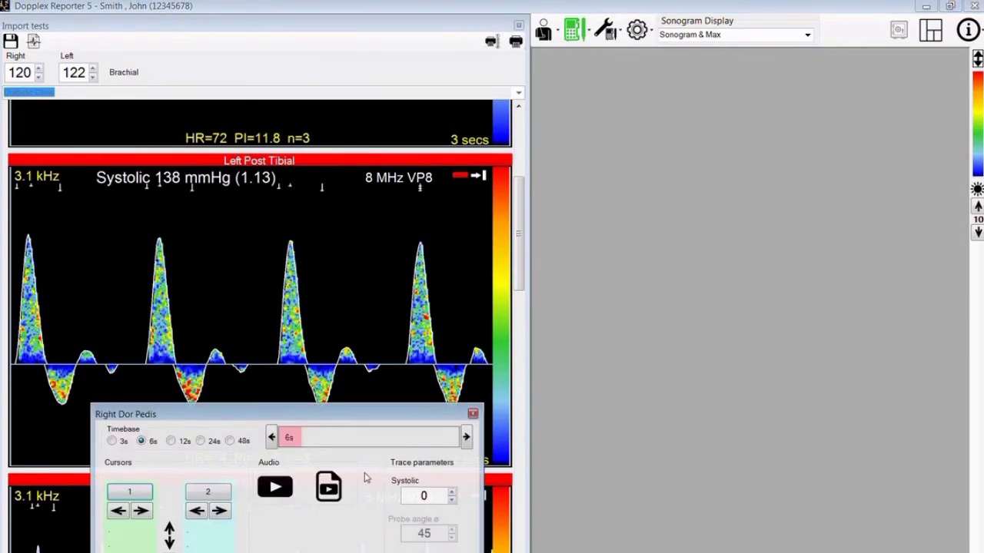
text(132)
key(Return)
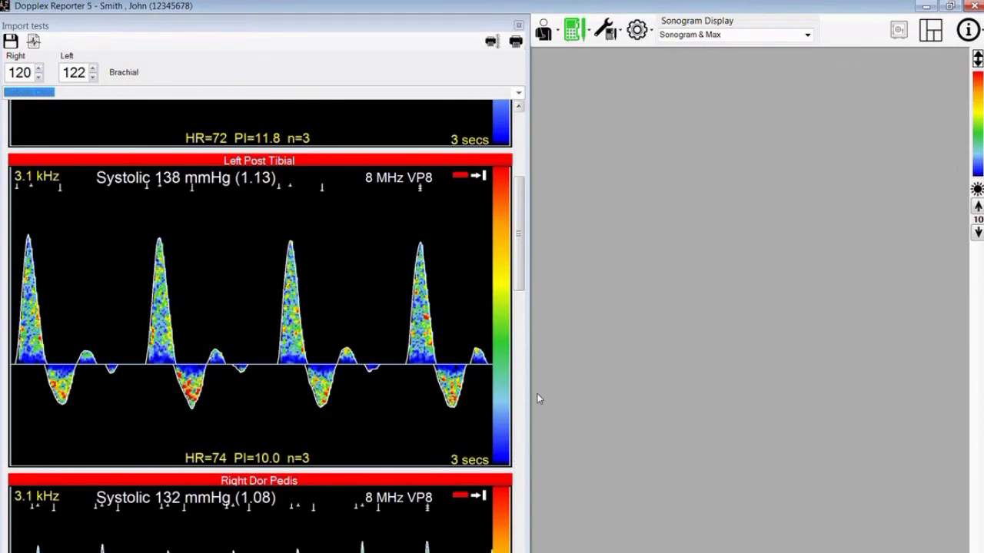
drag(521, 265, 520, 425)
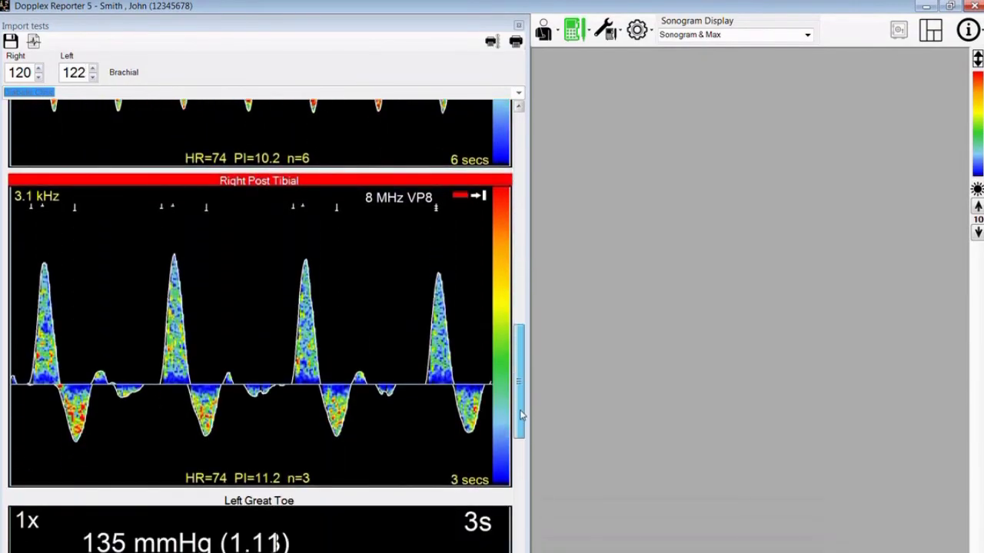
- Change the Right Post Tibial sonogram's systolic value to 128 mmHg and confirm it
double_click(231, 279)
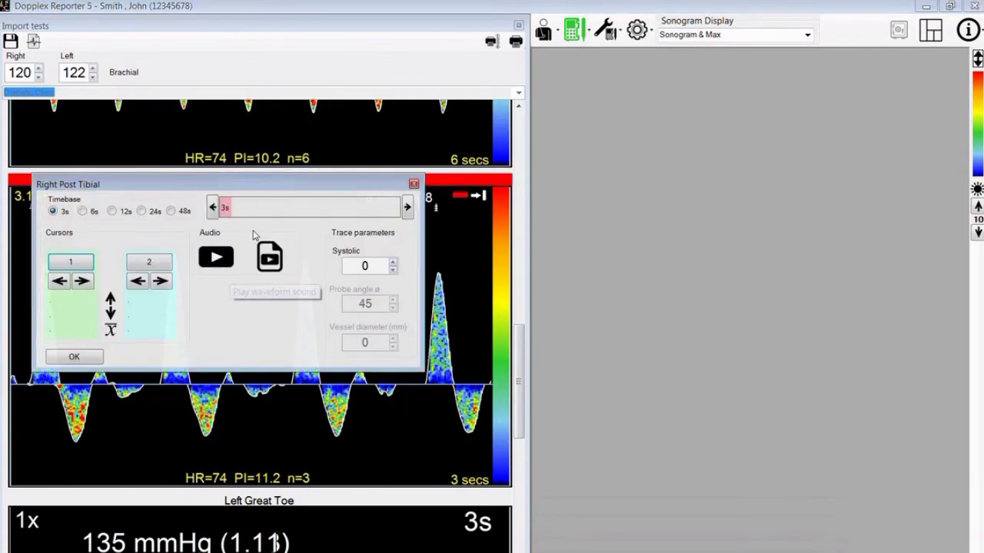
click(366, 264)
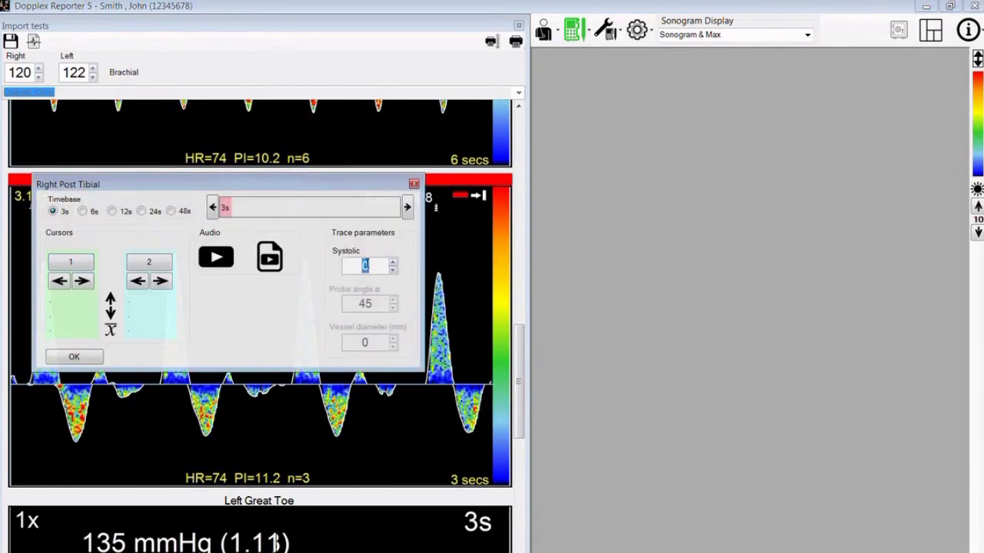
text(128)
click(77, 358)
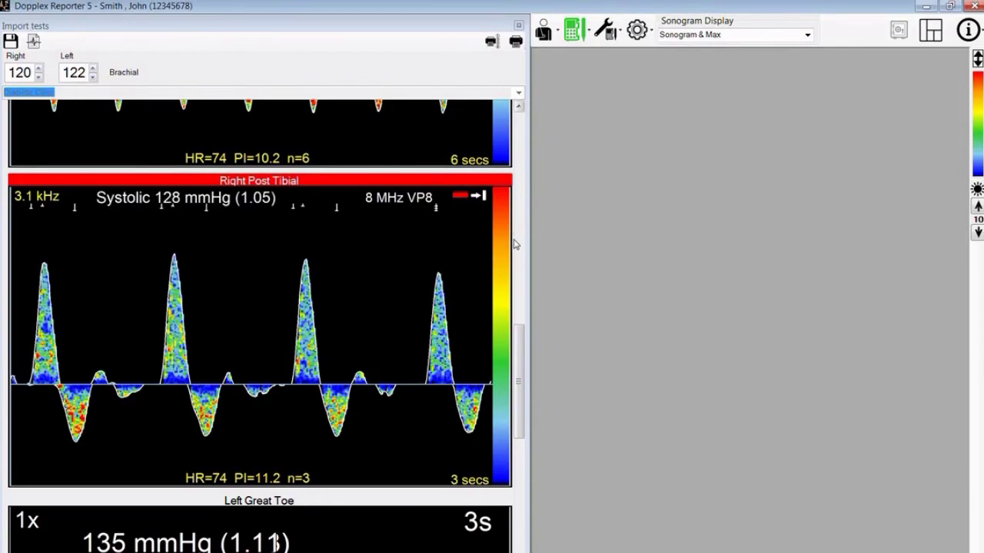
drag(519, 330, 430, 380)
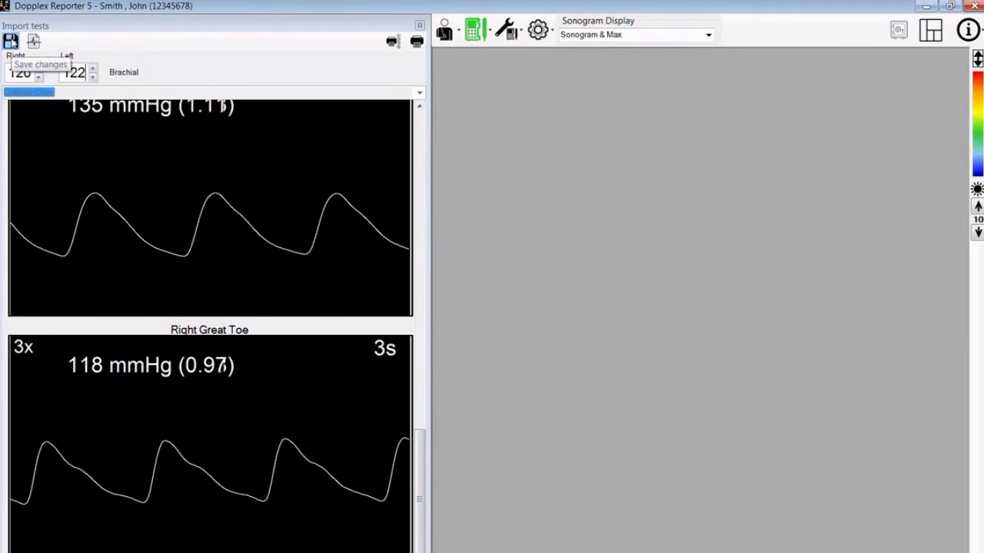
- Save the test summary 'ABI and TBI are normal. No need for a referral' in the test details
click(34, 42)
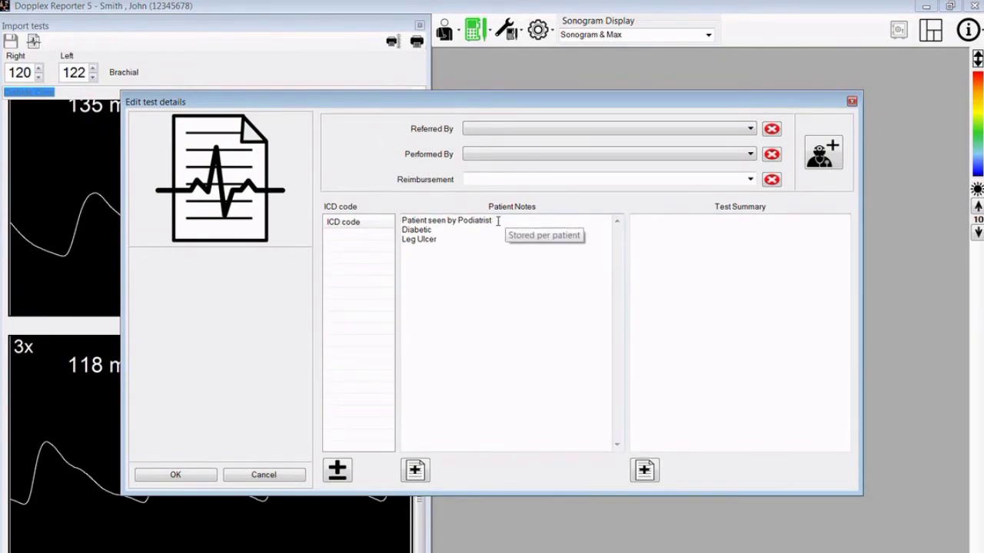
click(653, 226)
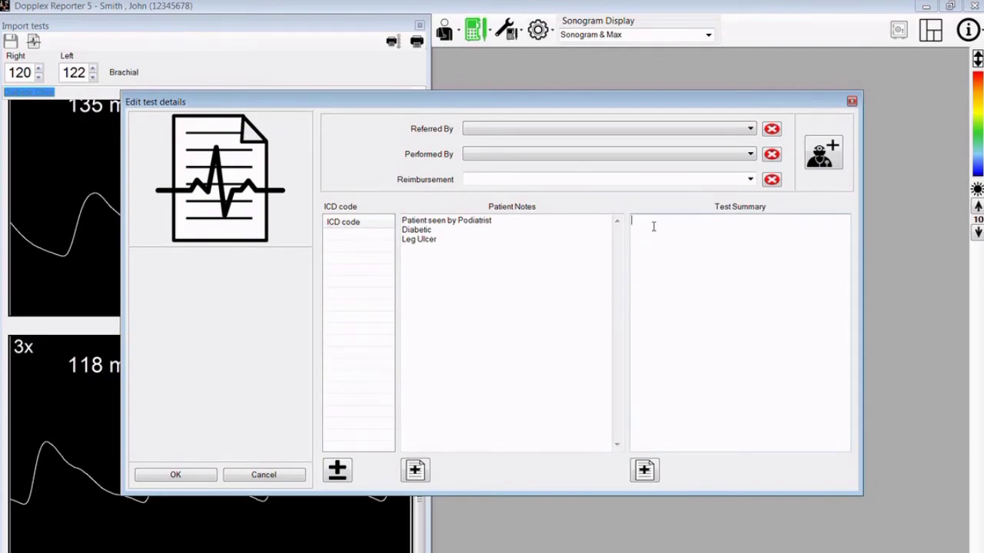
text(ABI and TBI are normal. No )
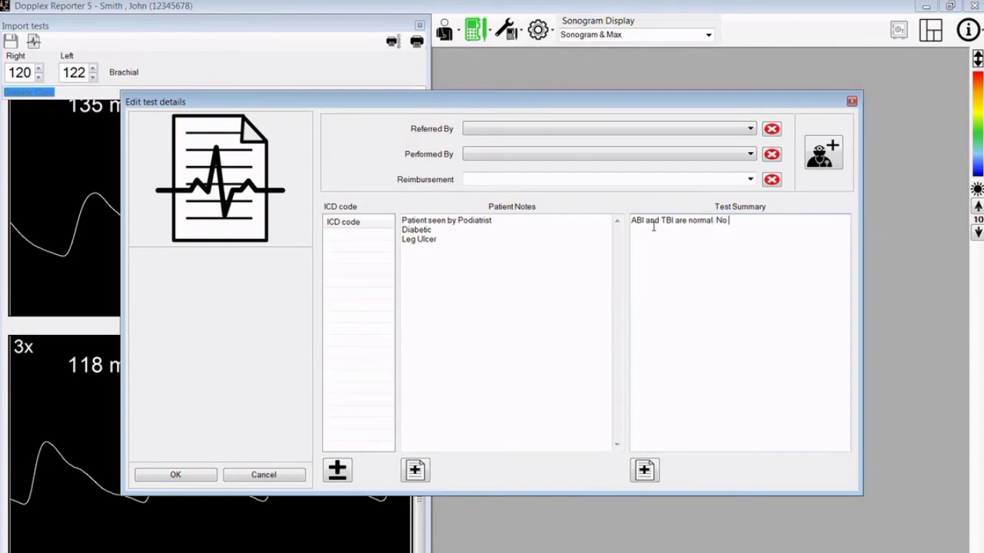
text(need for a referral)
click(176, 475)
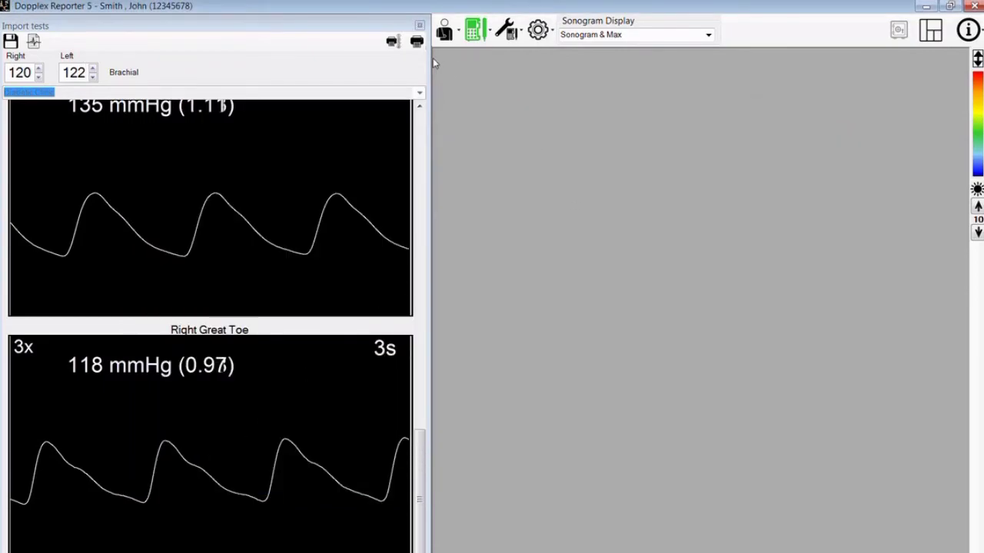
- Print the test profile to docuPrinter, producing a one-page preview
drag(431, 64, 309, 120)
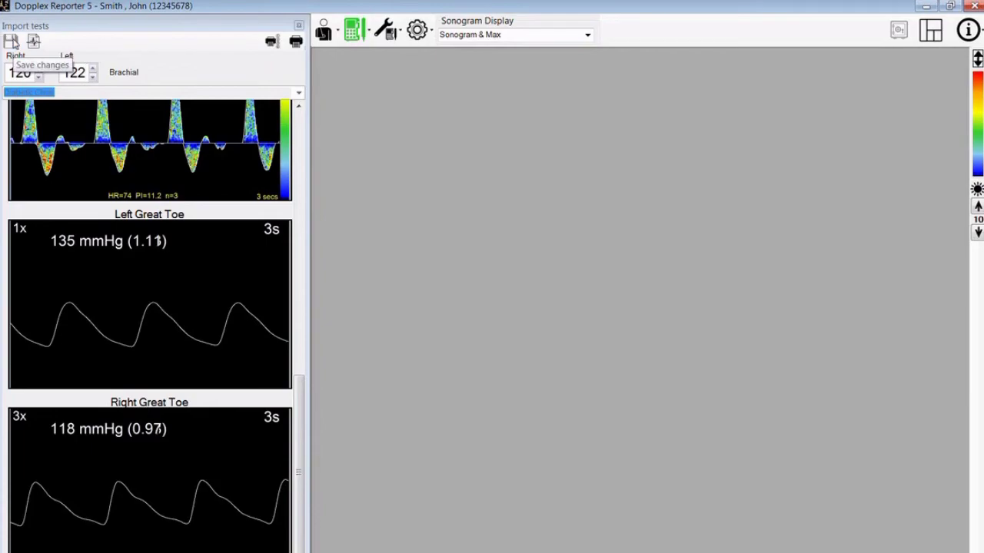
click(296, 43)
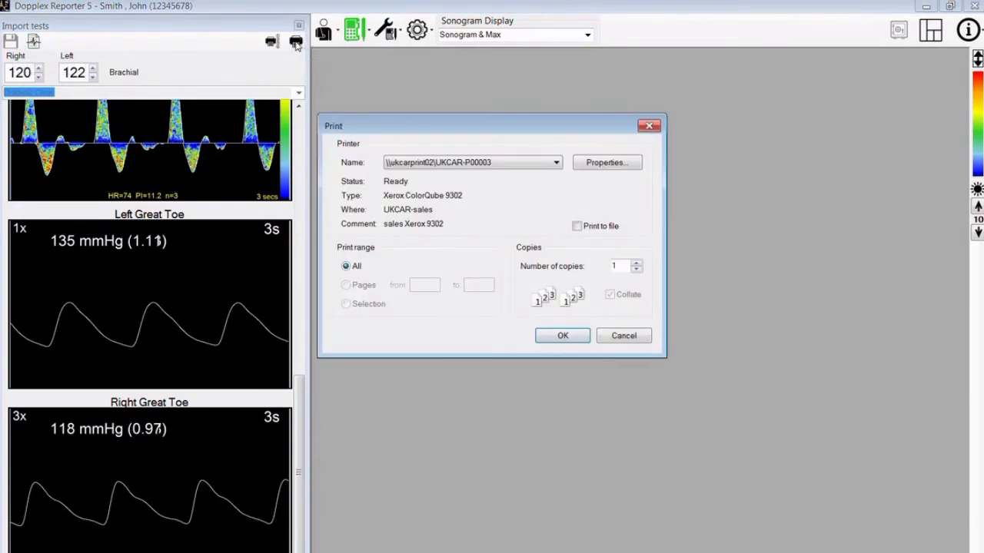
click(557, 162)
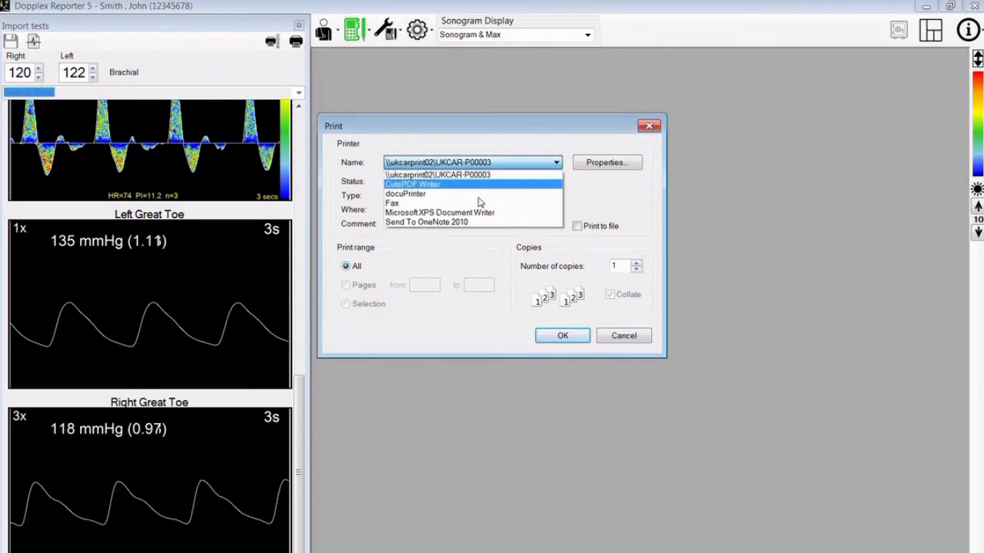
click(477, 199)
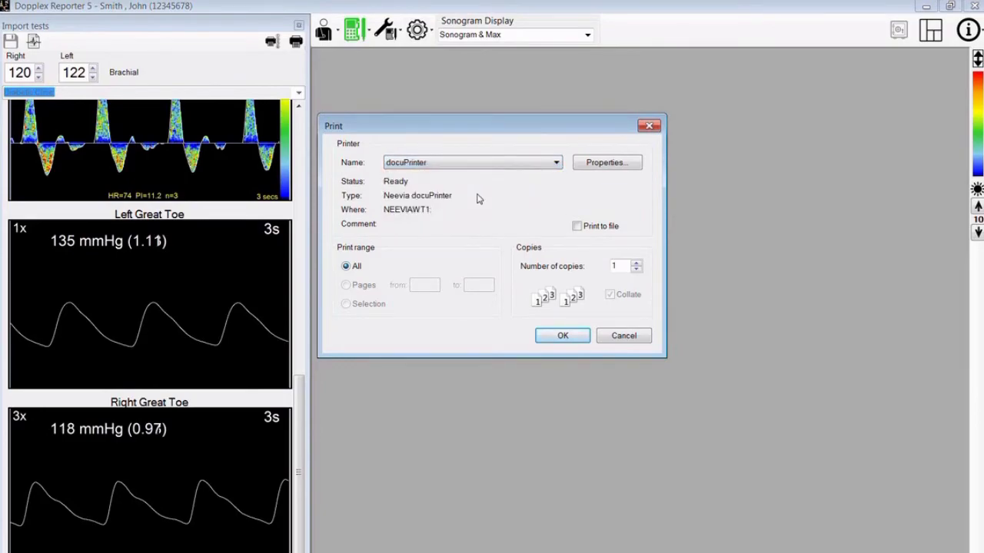
click(557, 336)
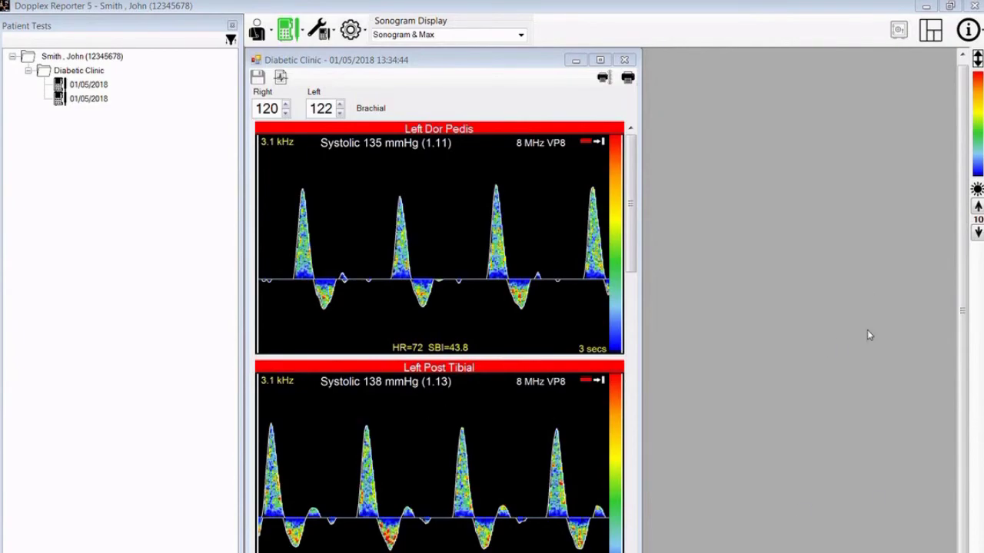
- Select the second 01/05/2018 test and bring up System options, moved aside from the traces
click(868, 331)
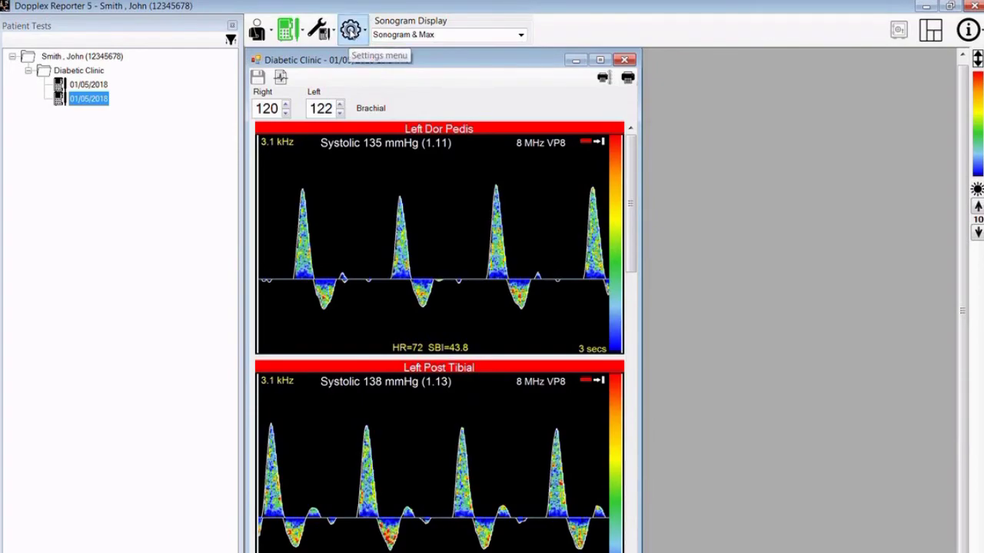
click(350, 31)
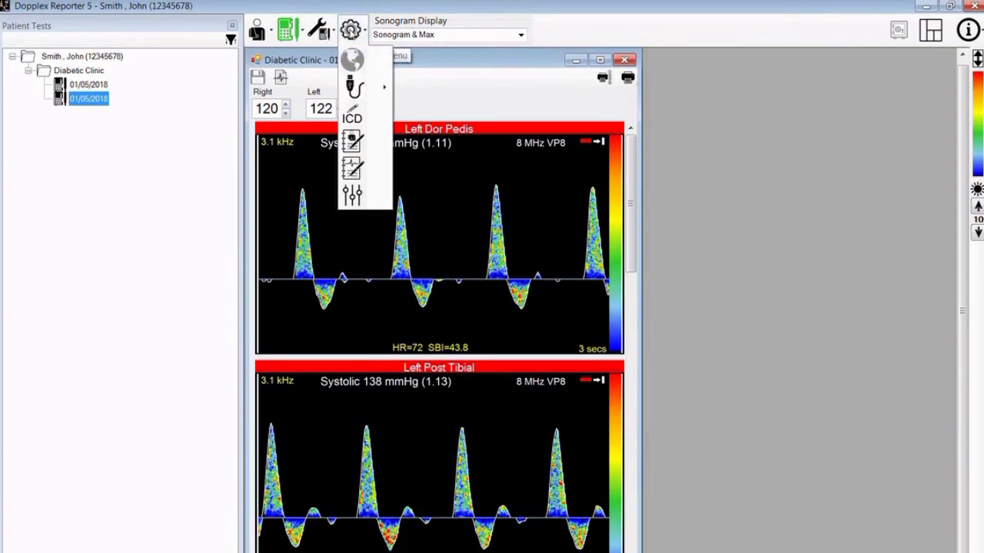
click(356, 200)
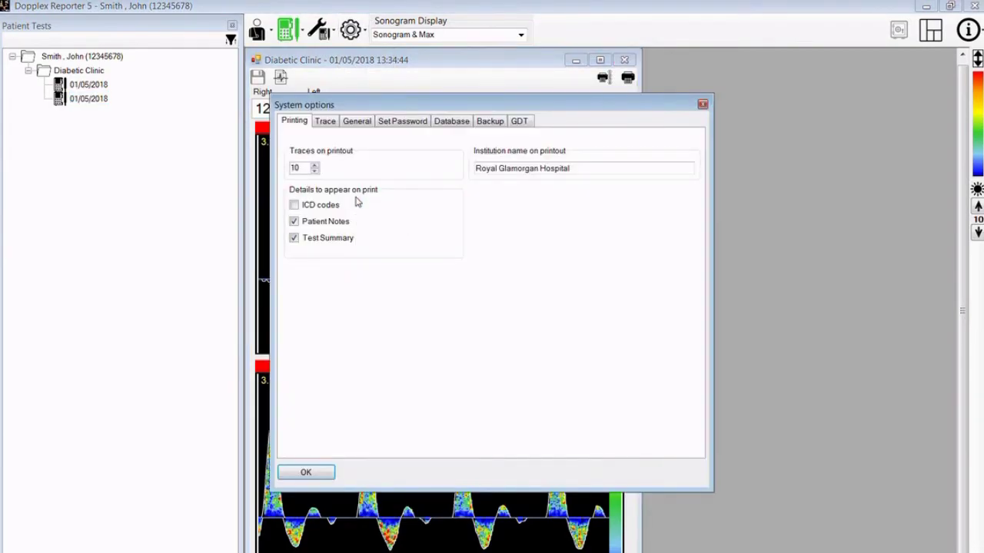
drag(408, 106, 704, 168)
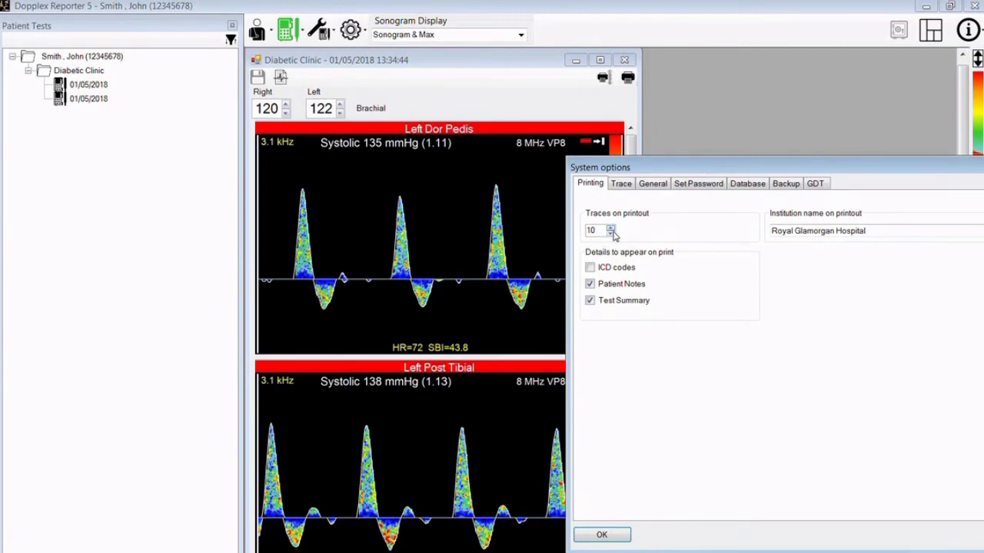
- Keep ICD codes off the printout, with Patient Notes and Test Summary included
click(592, 268)
click(592, 269)
click(591, 285)
click(592, 302)
click(590, 283)
click(591, 301)
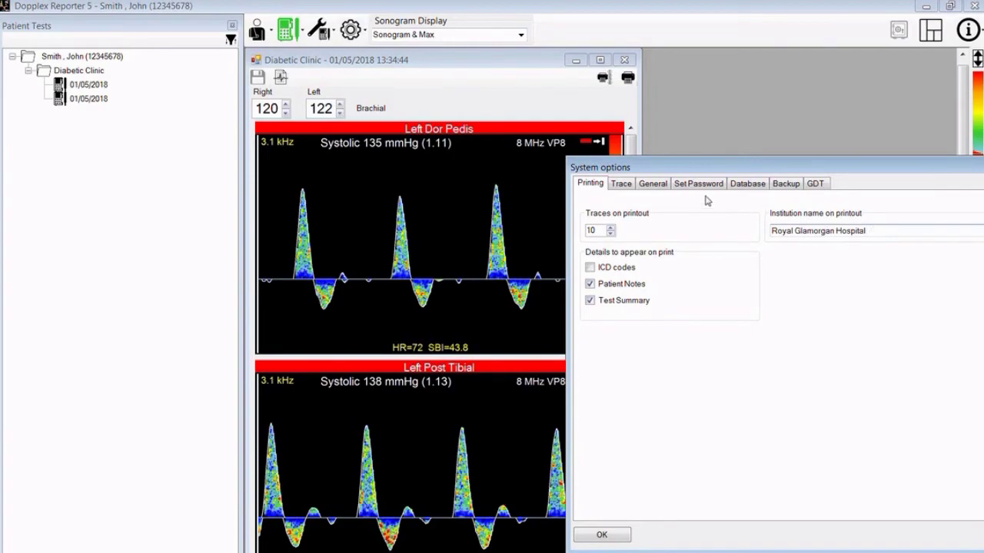
- On the Trace tab, hide SBI, keep HR, and show PI, cycle count and gridlines
click(622, 186)
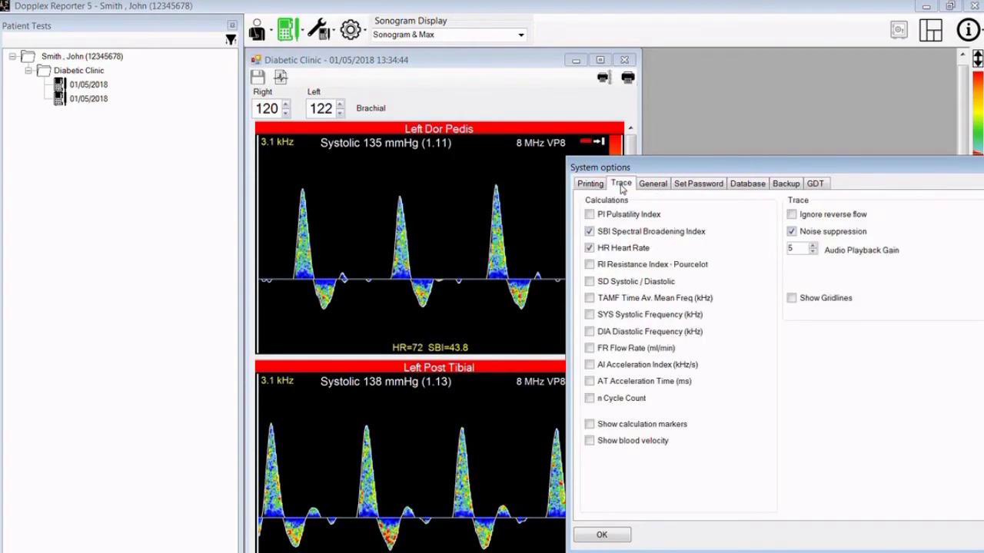
click(589, 231)
click(590, 248)
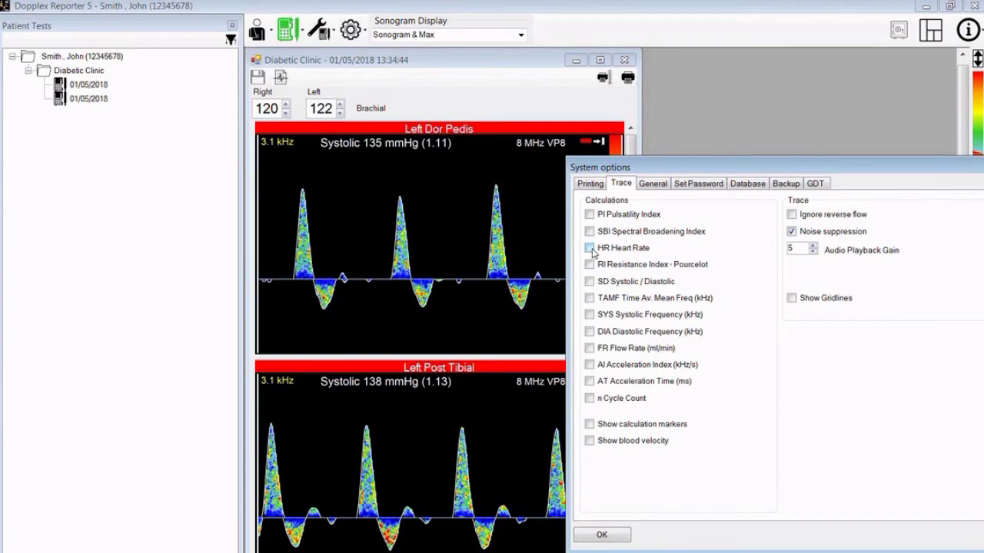
click(590, 249)
click(590, 215)
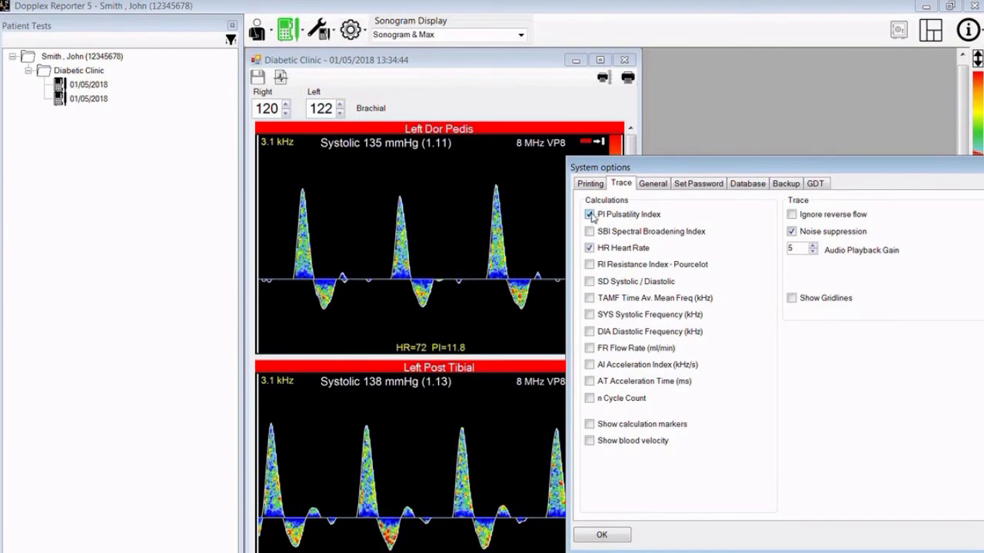
click(593, 401)
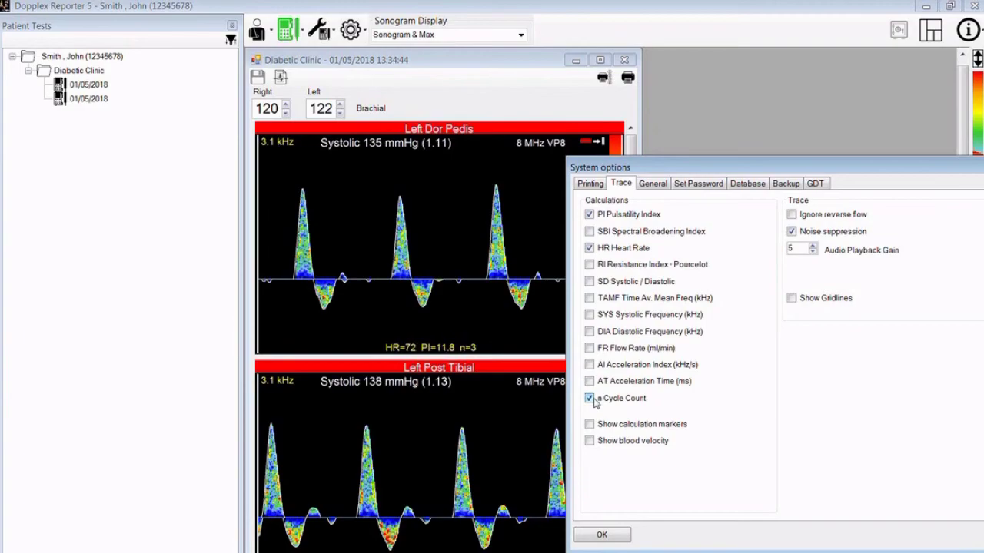
click(792, 298)
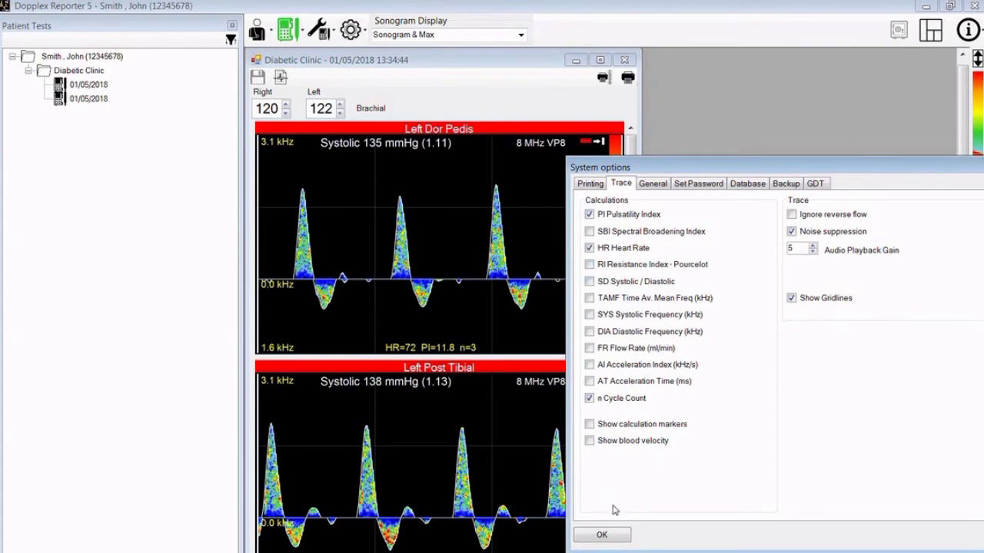
click(651, 186)
- Shift System options left, inspect Set Password, then view the Local Database location settings
drag(698, 170, 589, 163)
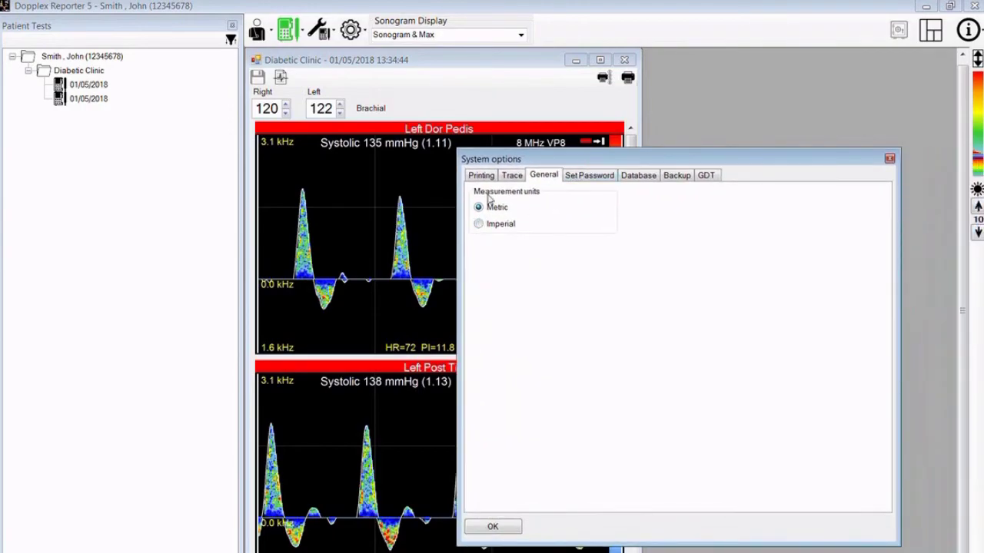
drag(624, 158, 519, 163)
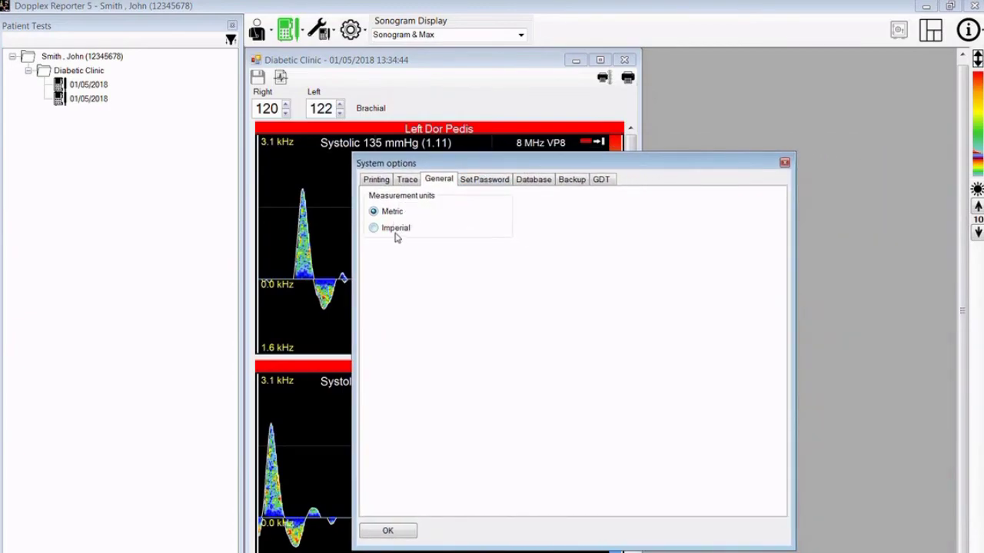
click(485, 181)
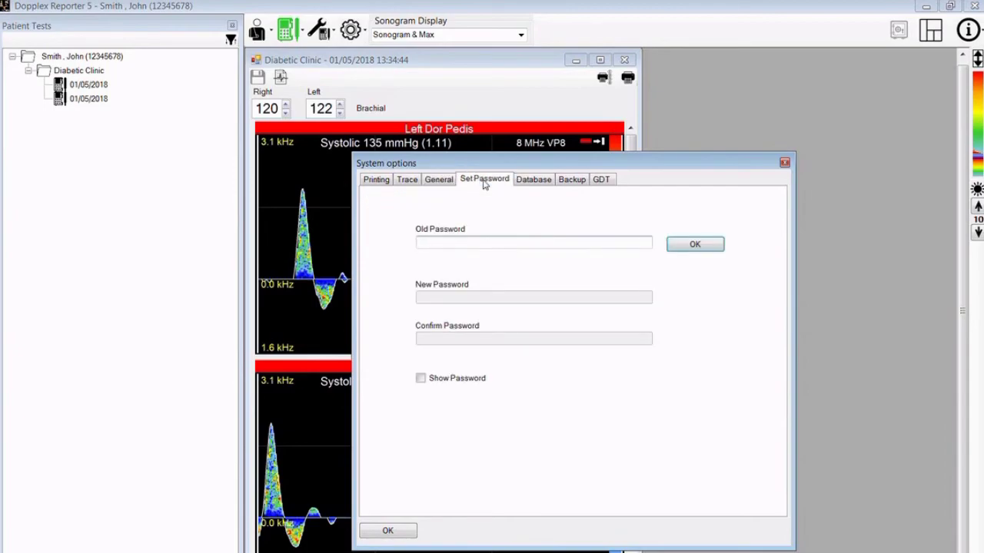
click(452, 243)
click(541, 182)
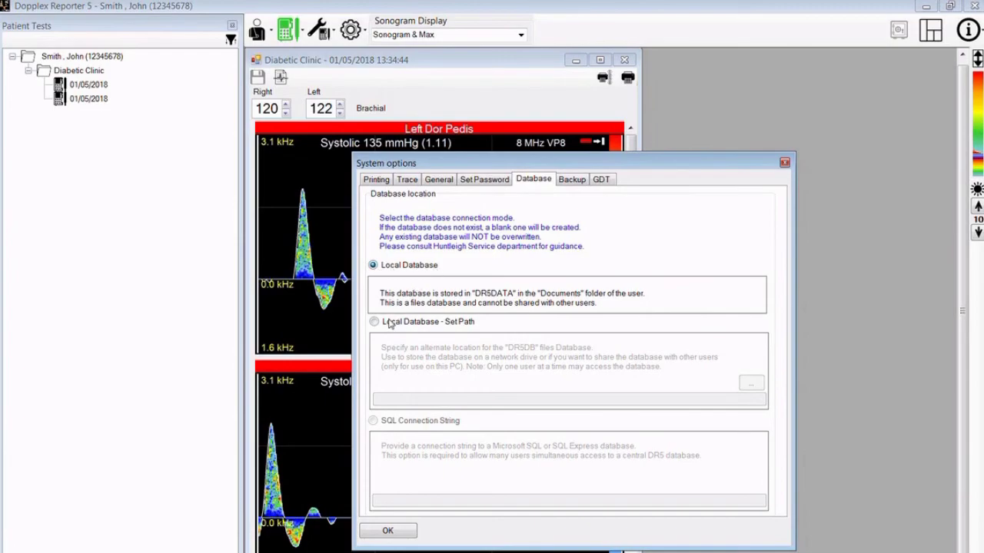
- Keep Local Database as the setting and show the Backup tab's empty backup location
click(375, 322)
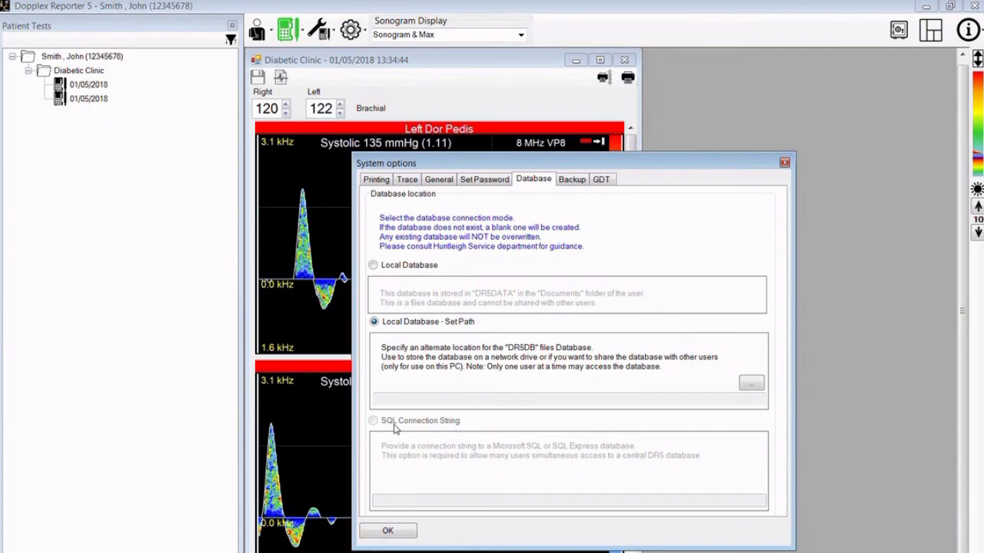
click(374, 265)
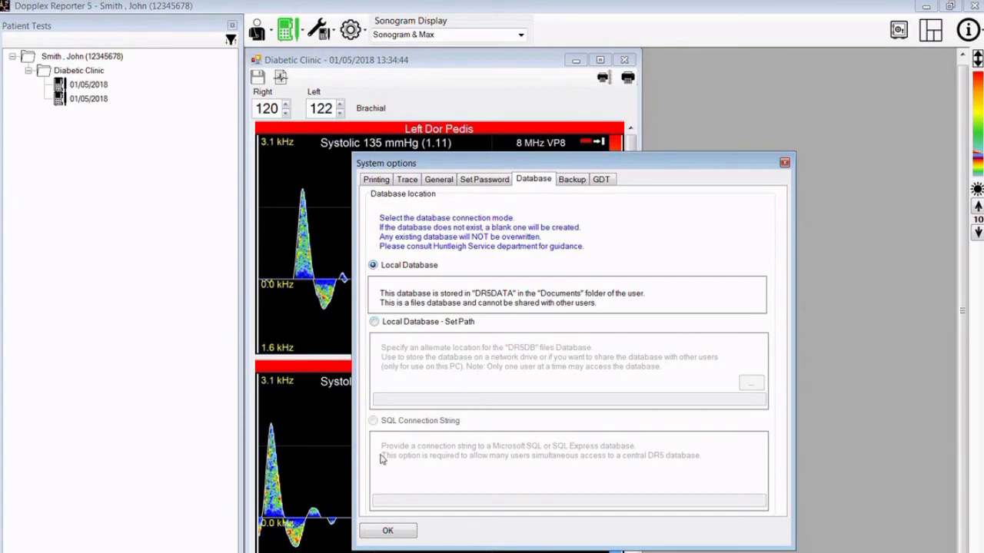
click(573, 181)
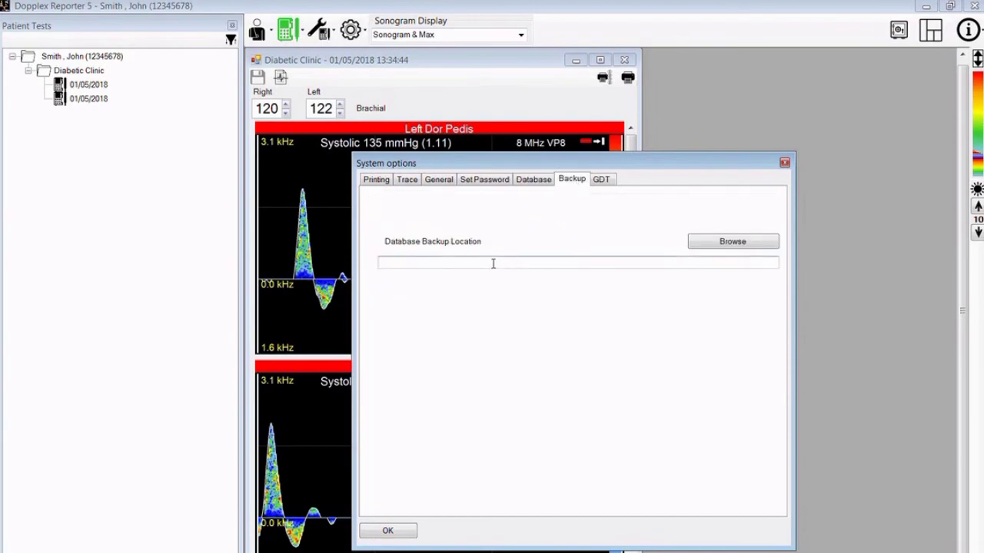
click(739, 241)
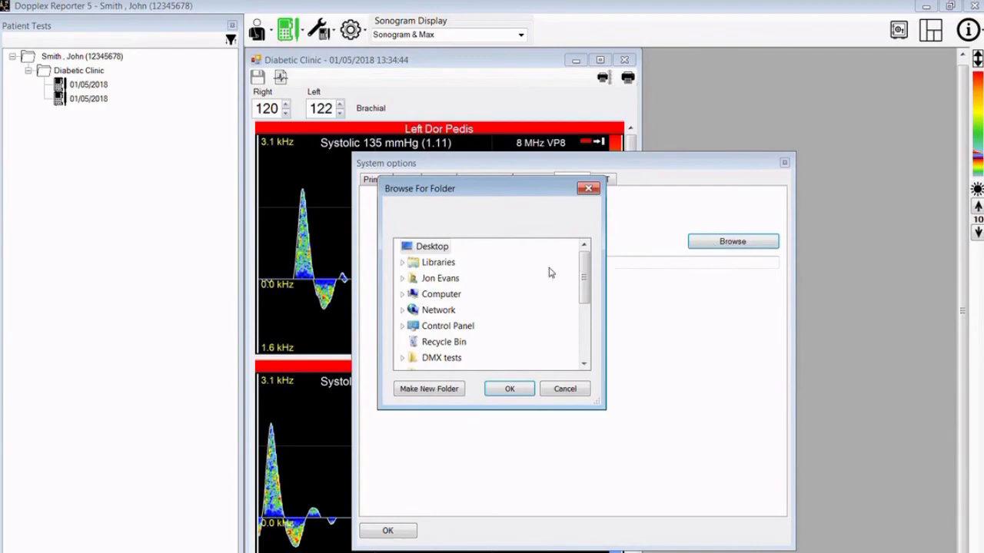
click(449, 298)
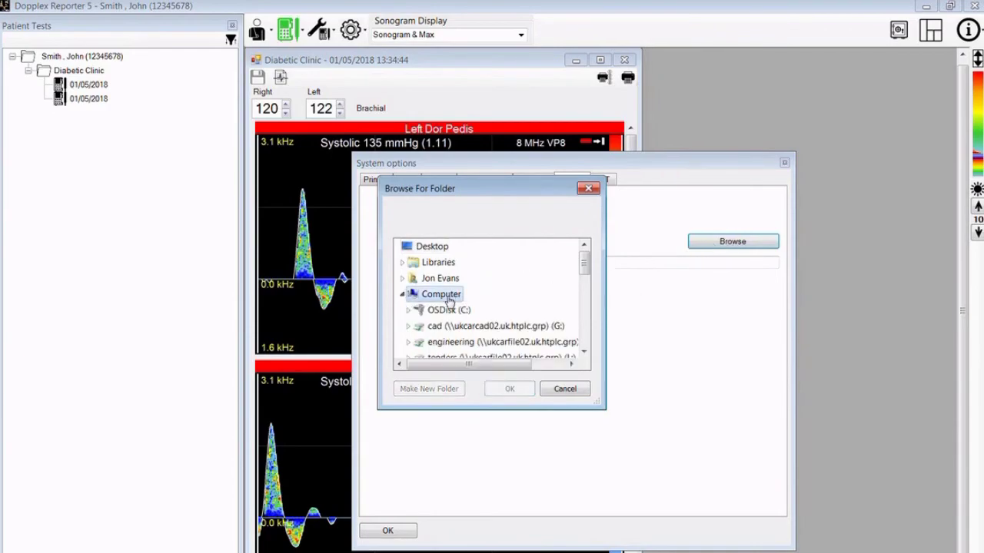
drag(584, 262, 586, 287)
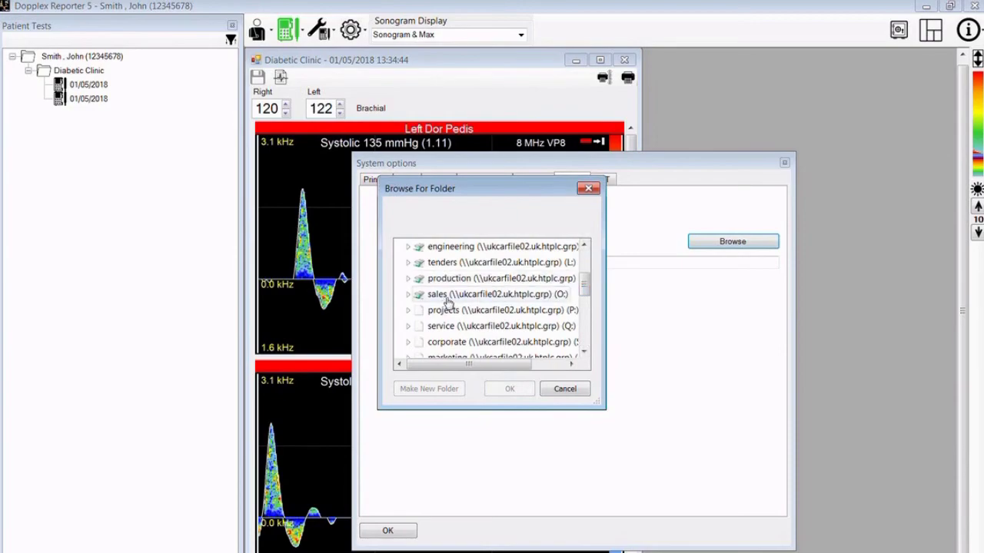
click(565, 390)
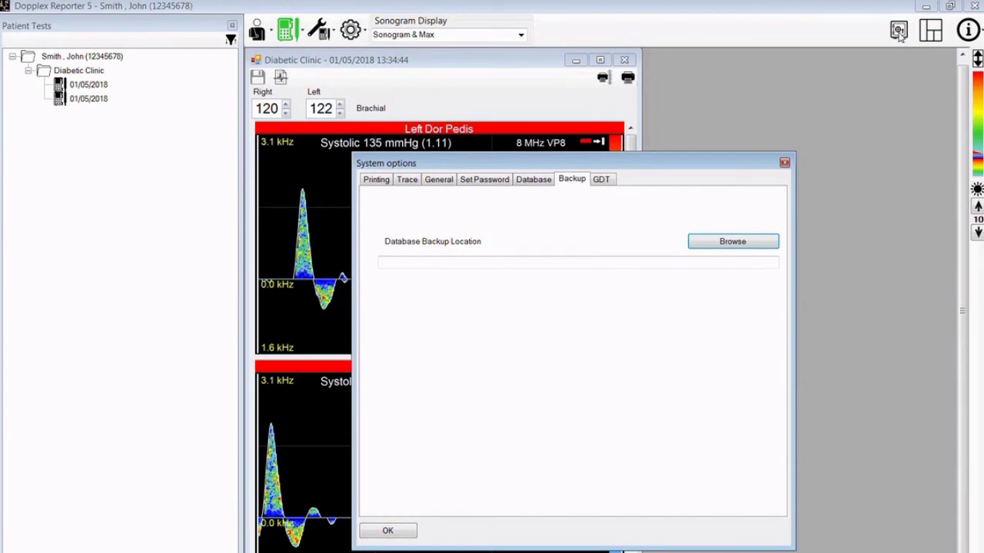
- Tick Enable GDT on the GDT tab, then return to the Printing settings
click(604, 182)
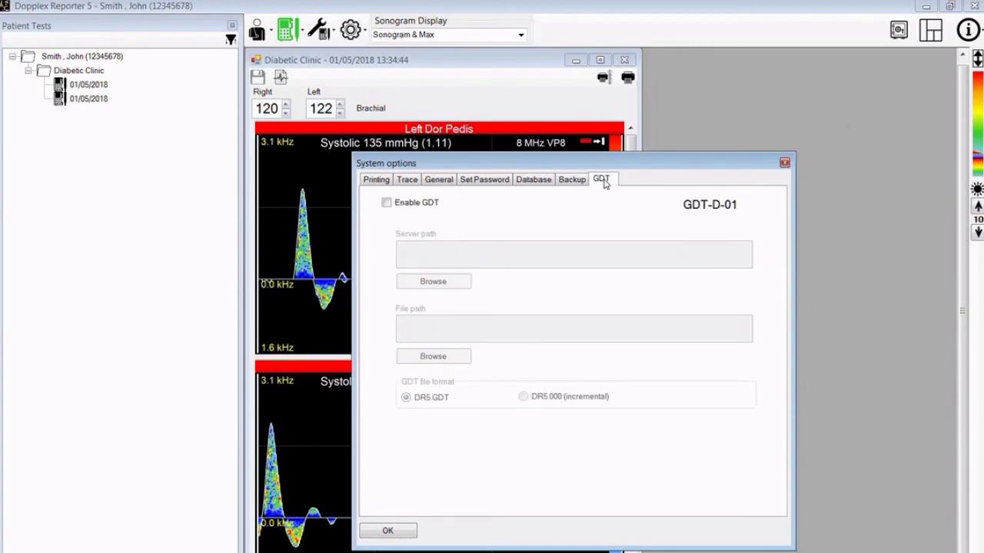
click(386, 203)
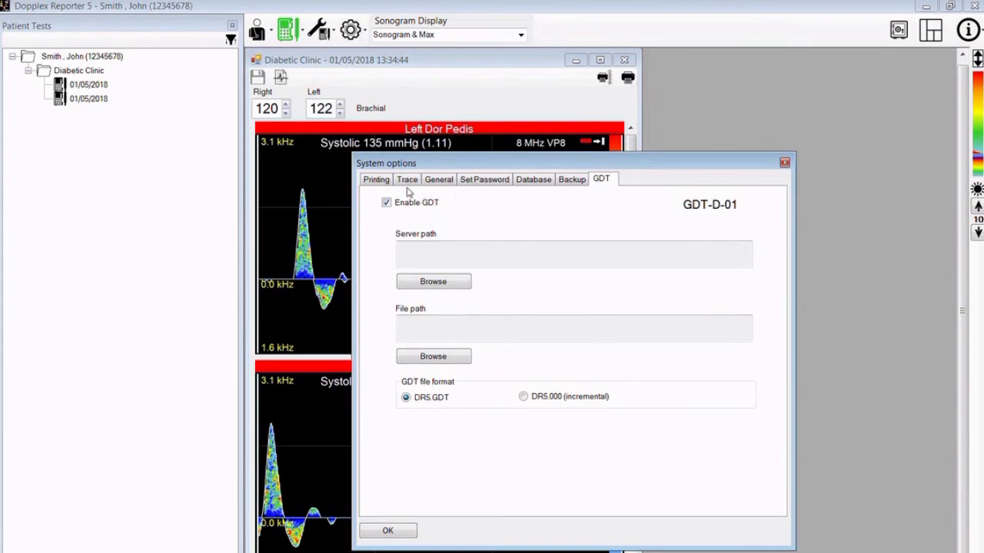
click(376, 180)
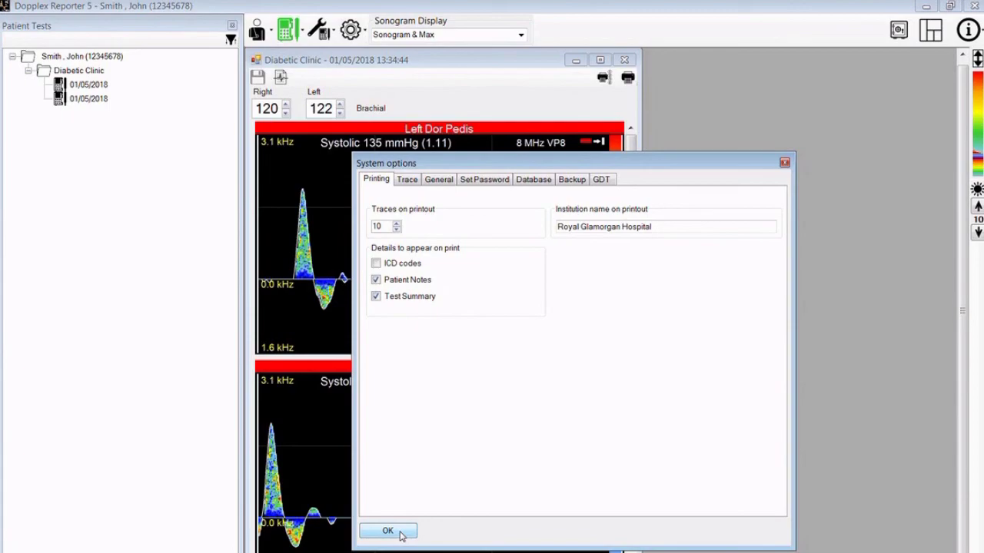
- Apply the system option changes and cancel the 'DR5 will be restarted' warning
click(399, 533)
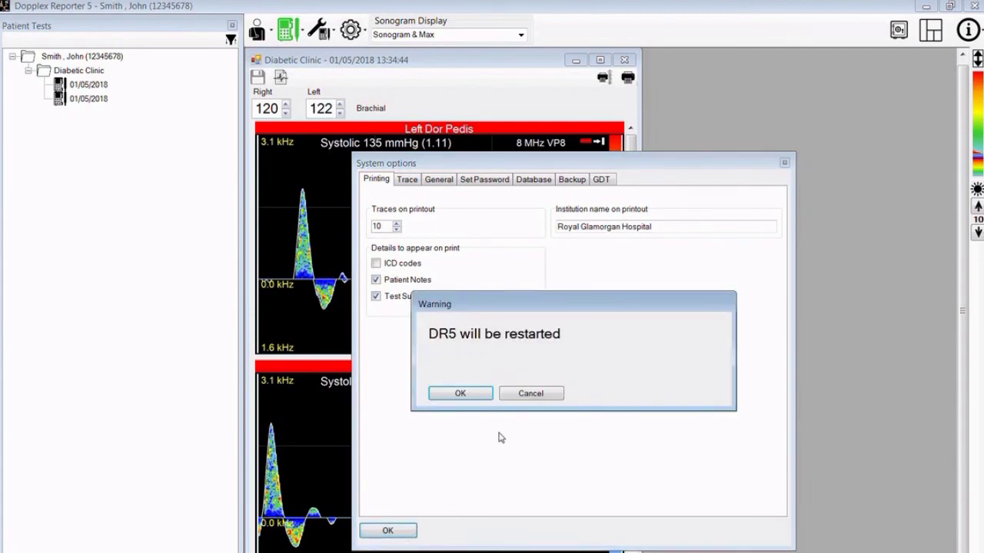
click(523, 392)
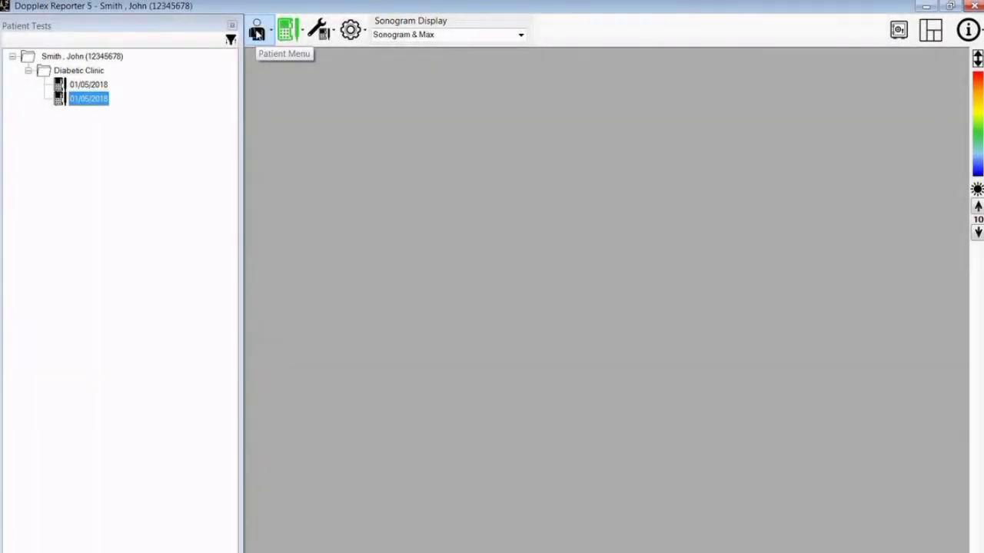
click(256, 32)
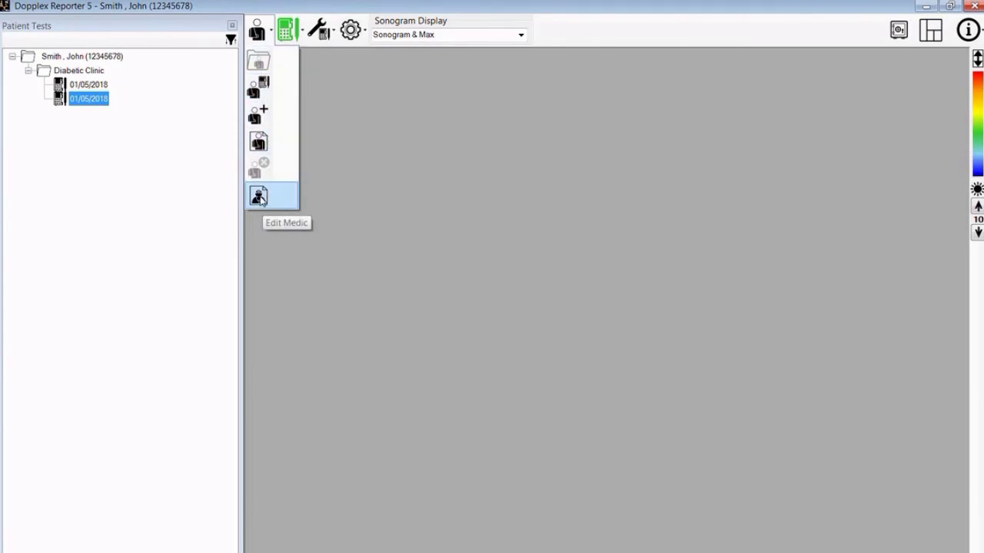
- Using Patient Menu > Edit Medic, change the first medic's institution NDDH to RGH, then close the list
click(413, 249)
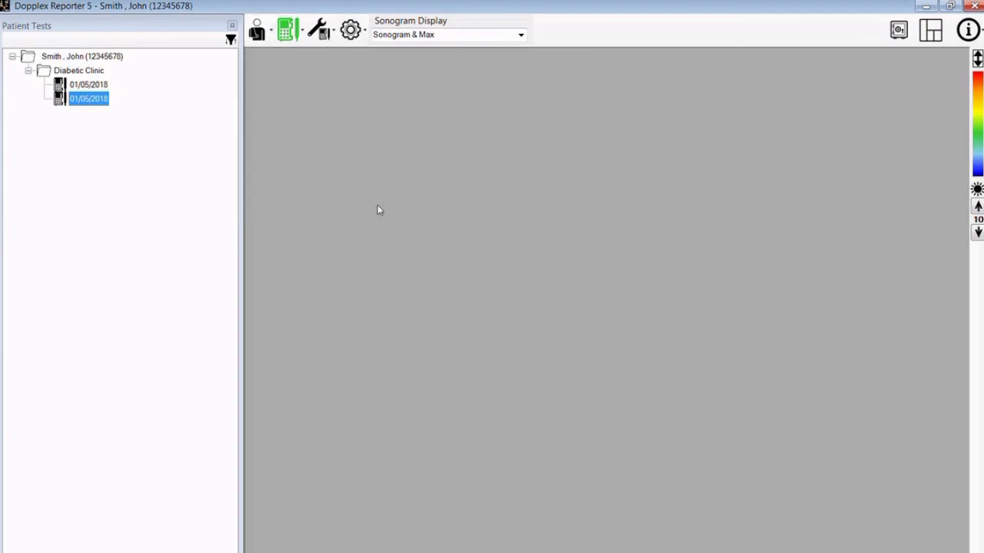
click(259, 33)
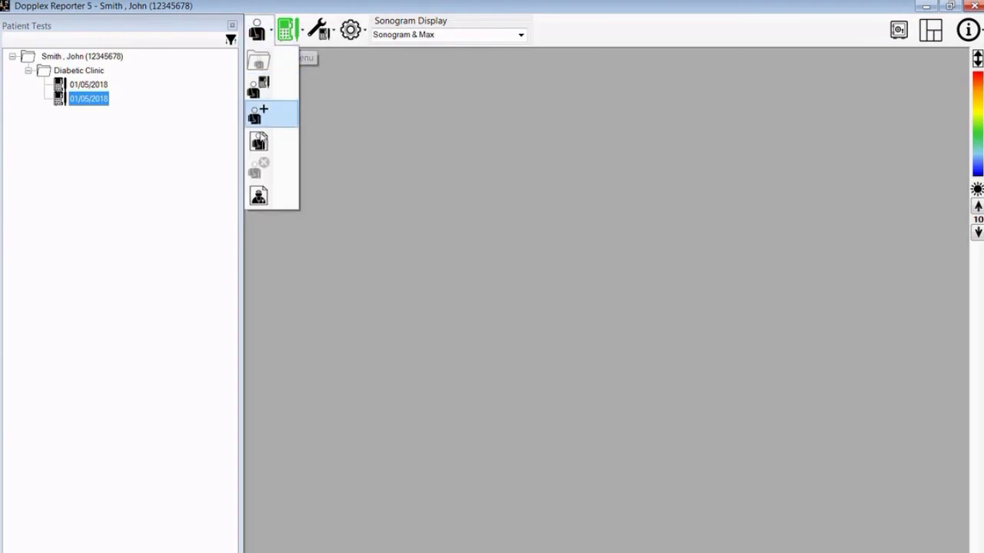
click(259, 198)
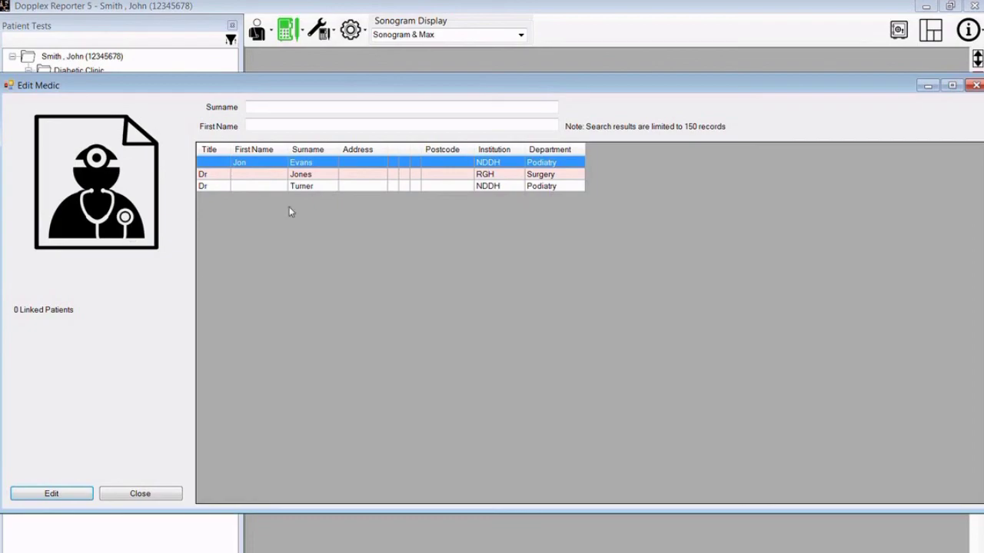
click(66, 497)
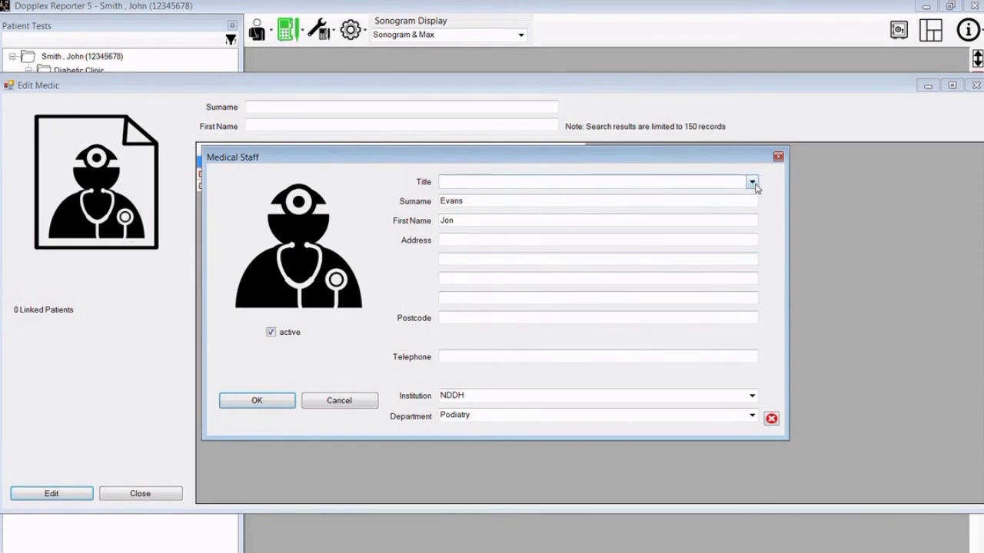
click(475, 395)
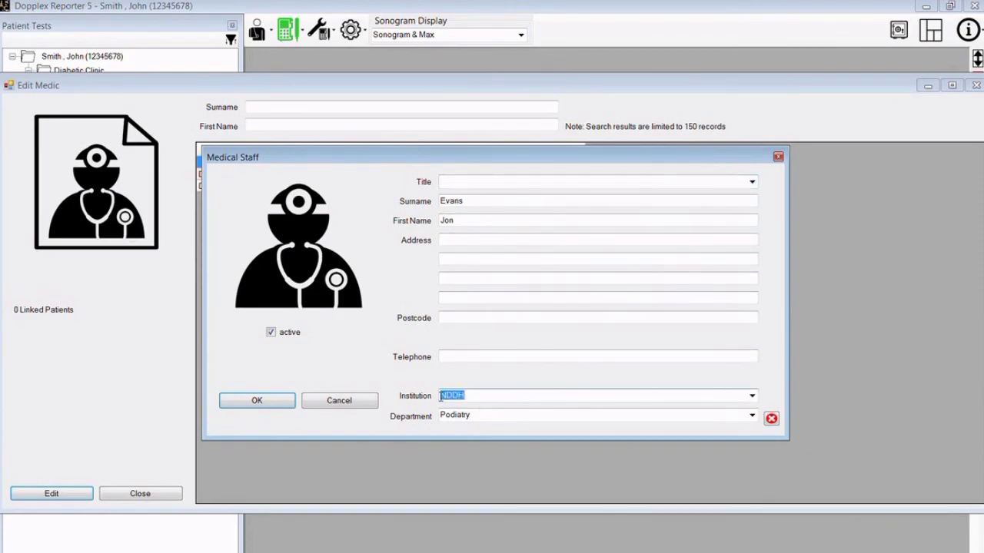
text(RGH)
click(285, 401)
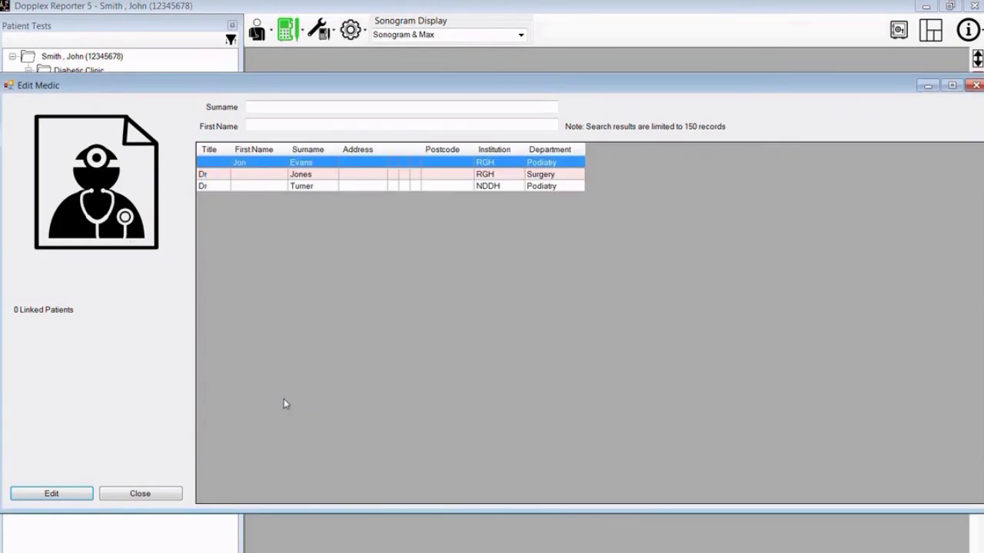
click(159, 494)
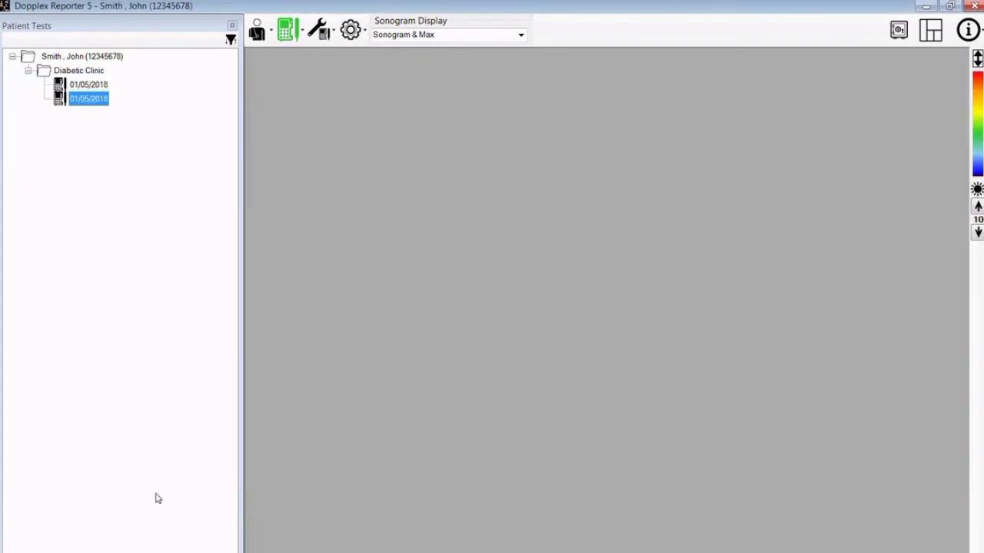
- Open Edit Patient from the Patient Menu and begin adding a medical staff member
click(258, 35)
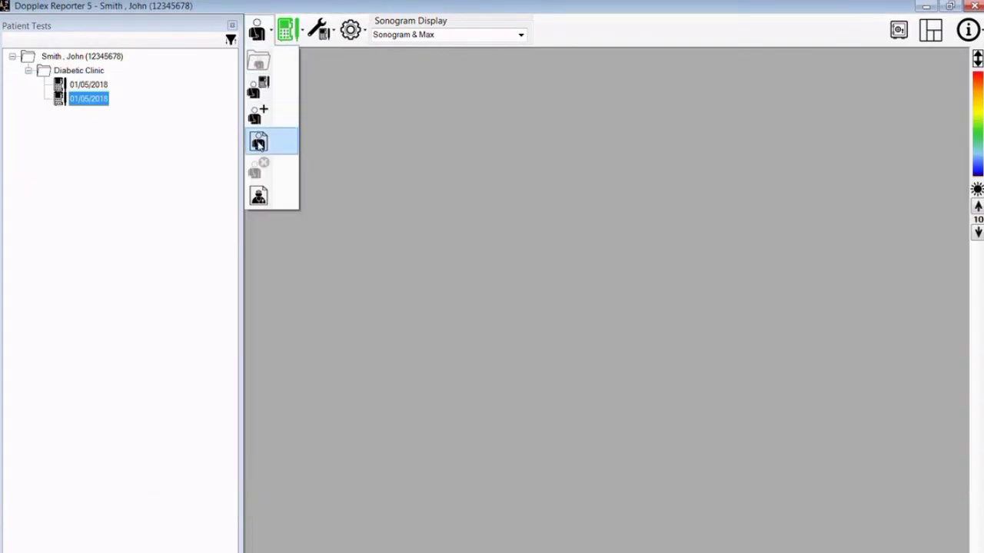
click(258, 144)
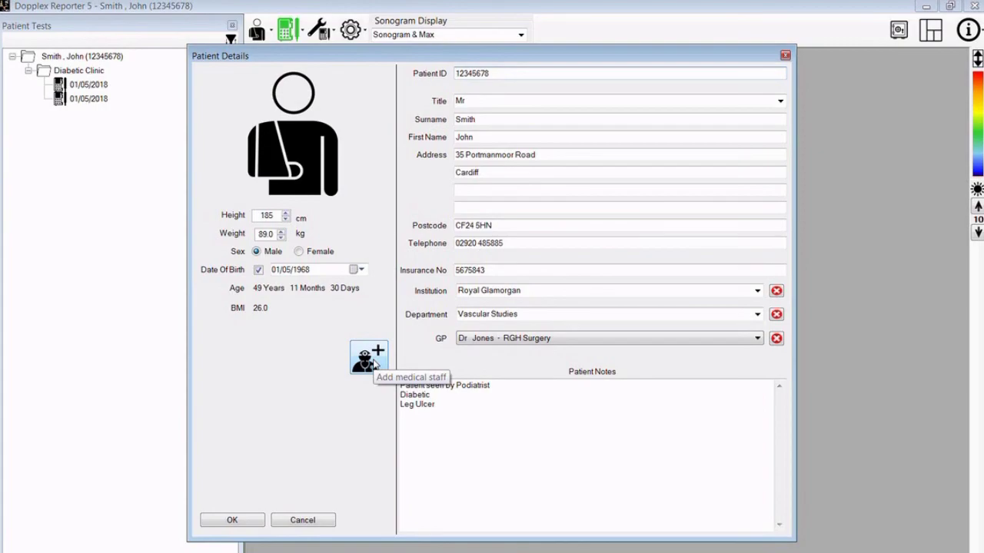
click(369, 358)
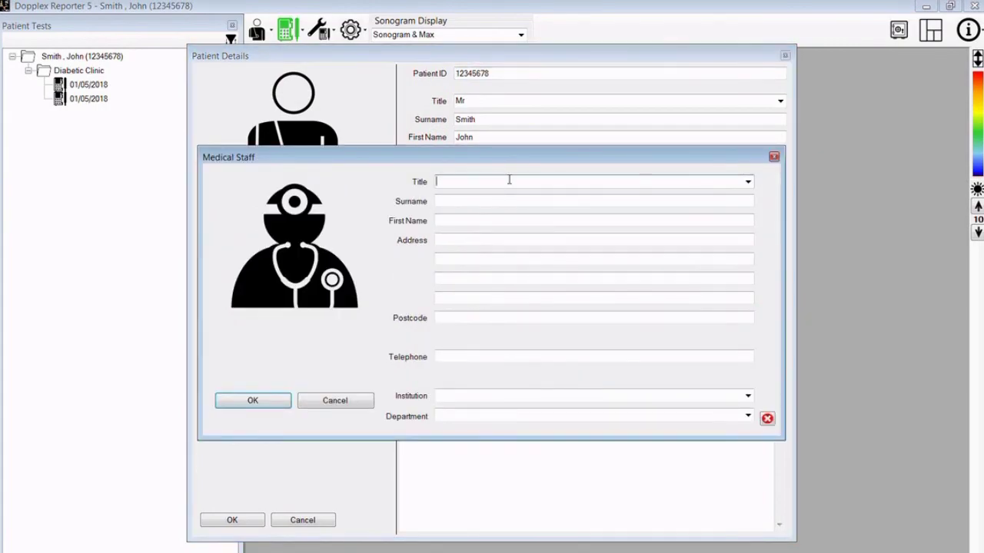
- Set title Dr and enter the new staff member's surname, first name and telephone number
click(748, 182)
click(615, 201)
click(504, 202)
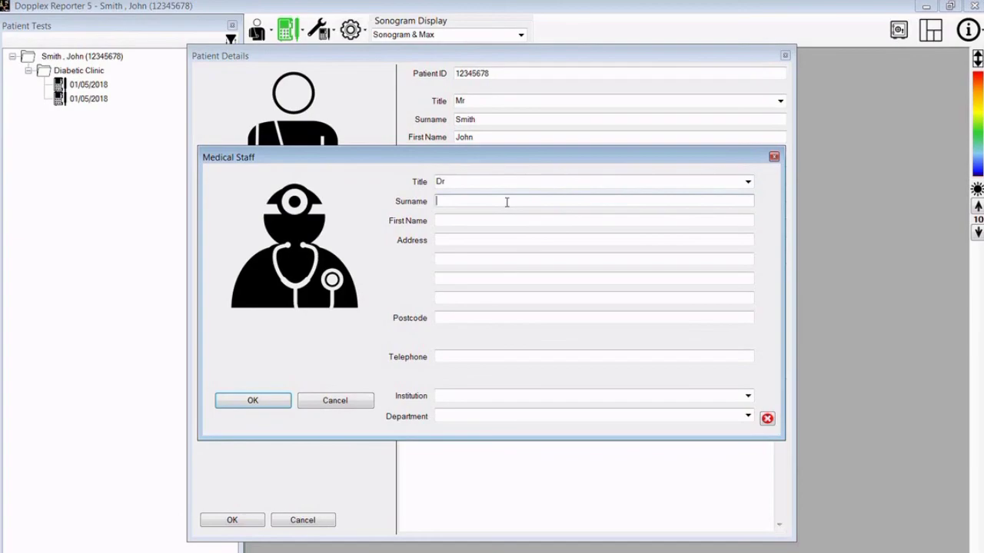
click(529, 221)
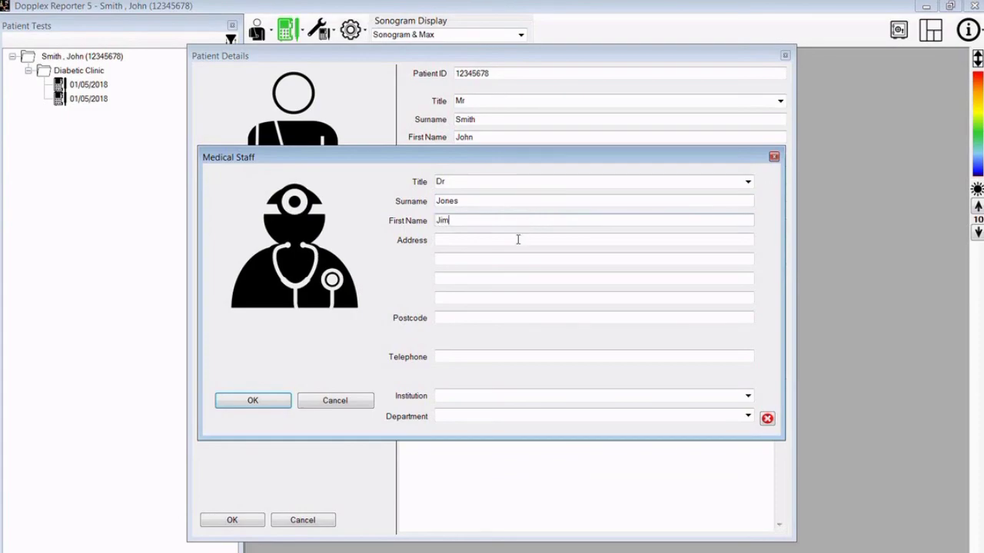
click(465, 355)
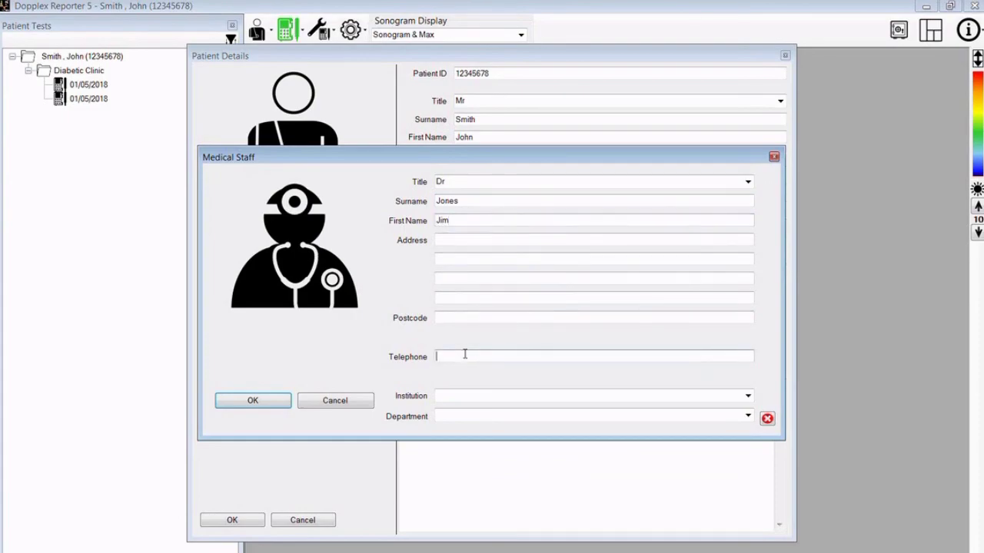
- Set institution RGH and department Surgery, then save the new staff member
click(496, 396)
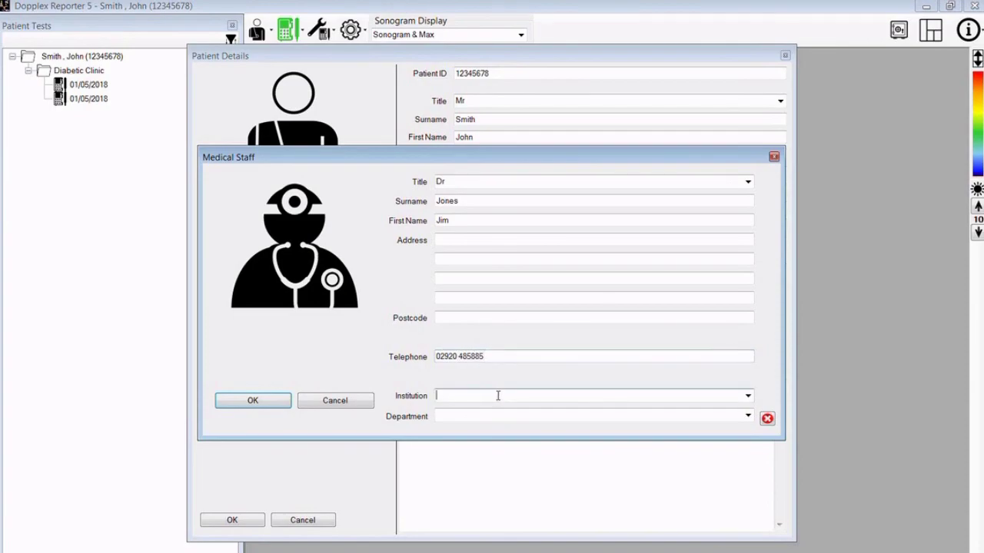
click(748, 396)
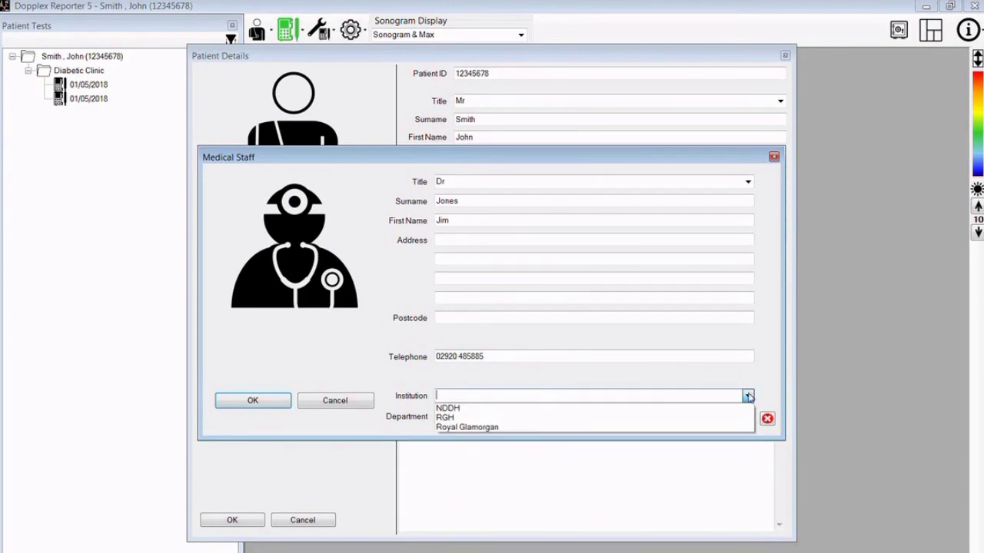
click(748, 396)
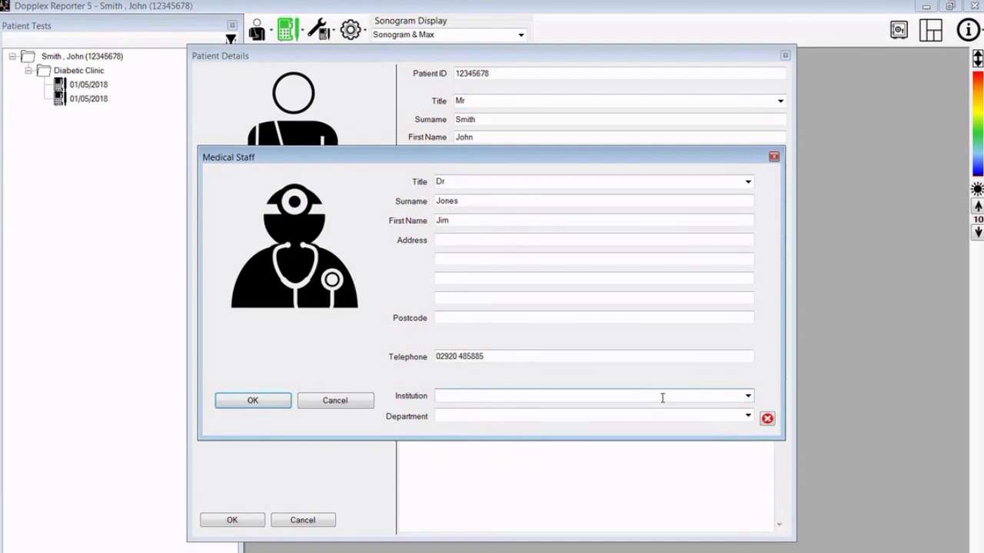
text(RGH)
click(667, 416)
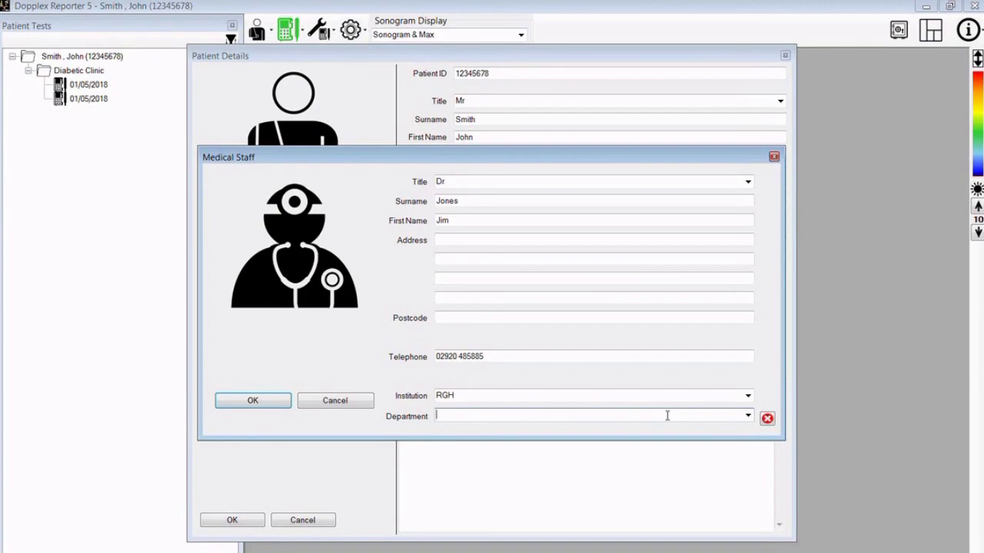
text(Surgery)
click(262, 402)
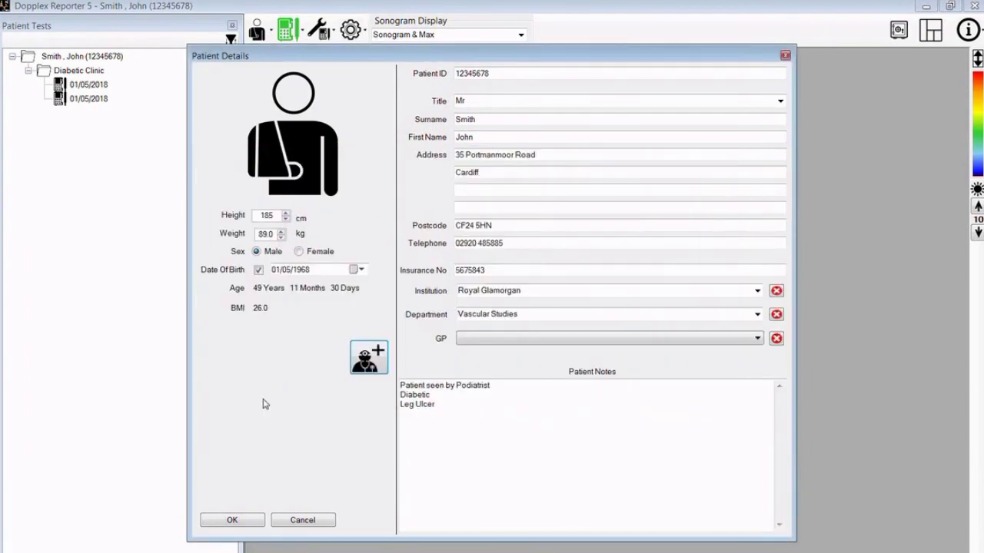
- Confirm the new RGH Surgery doctor is listed under GP, then save Patient Details
click(757, 339)
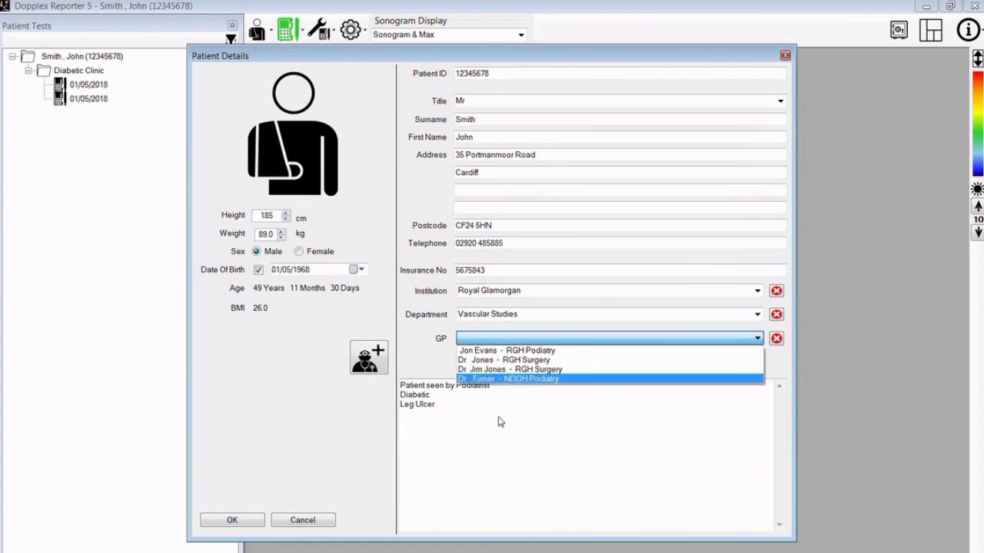
click(308, 524)
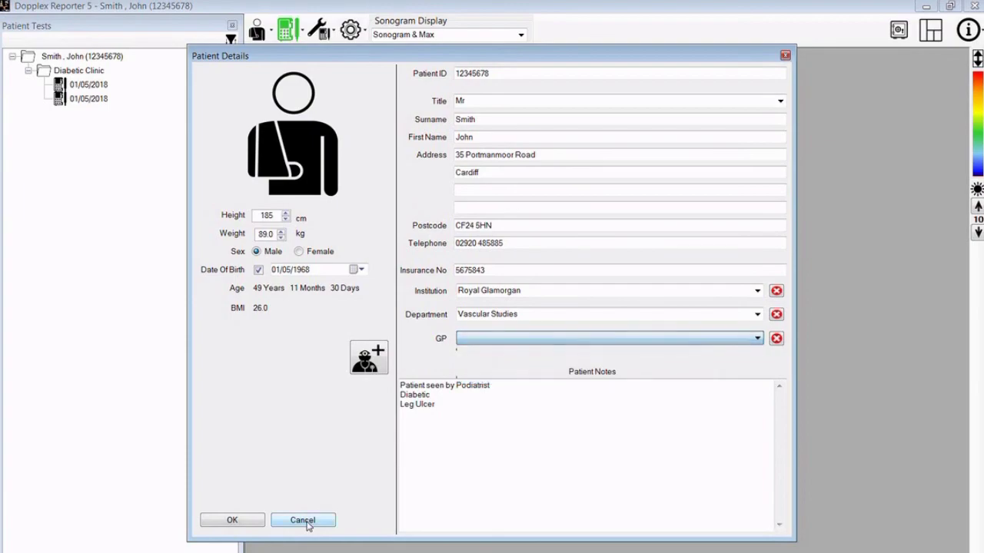
click(241, 522)
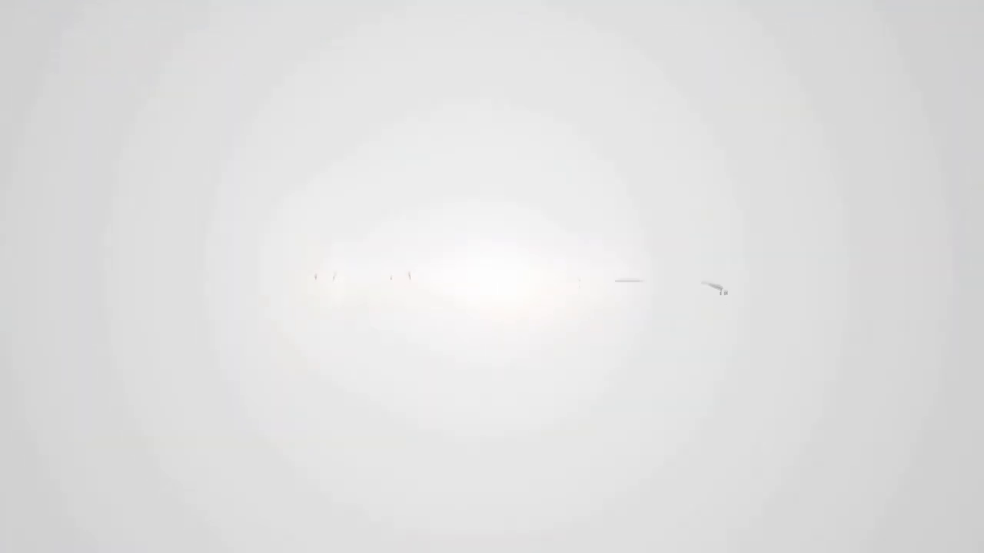